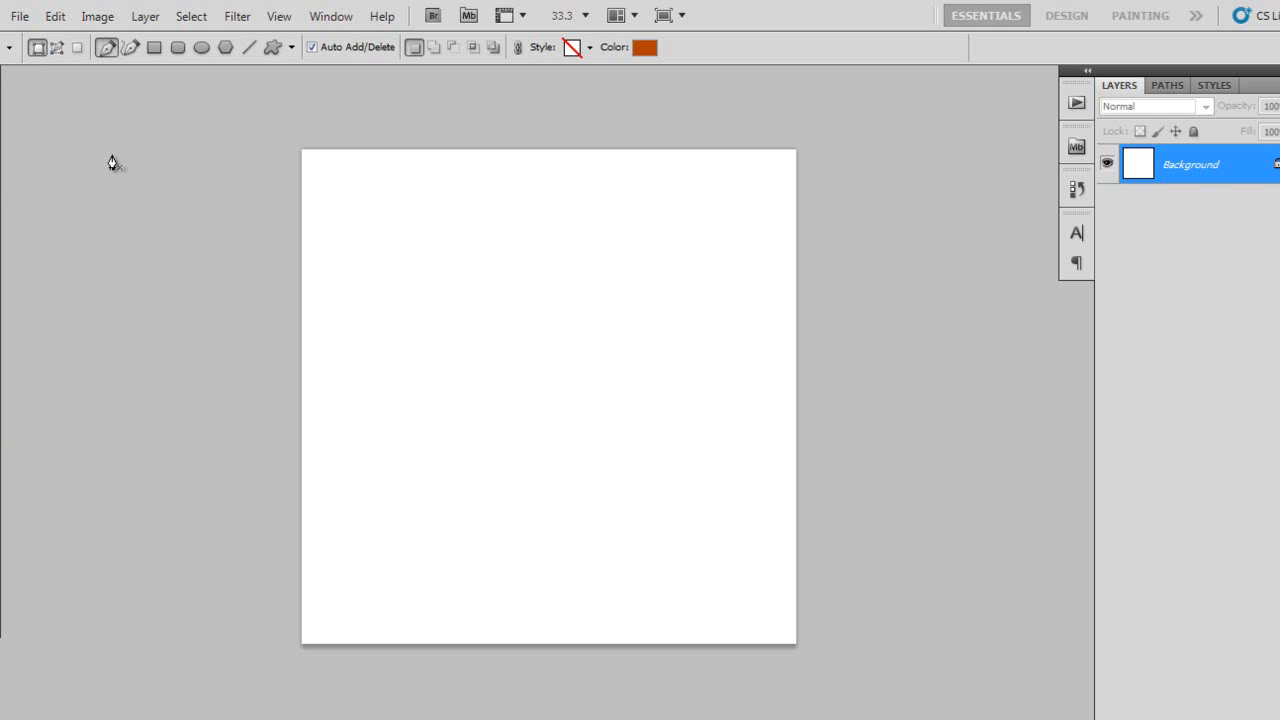
# - Set up the Pen tool in Shape Layers mode and reset the colors to the default black foreground
pyautogui.click(57, 47)
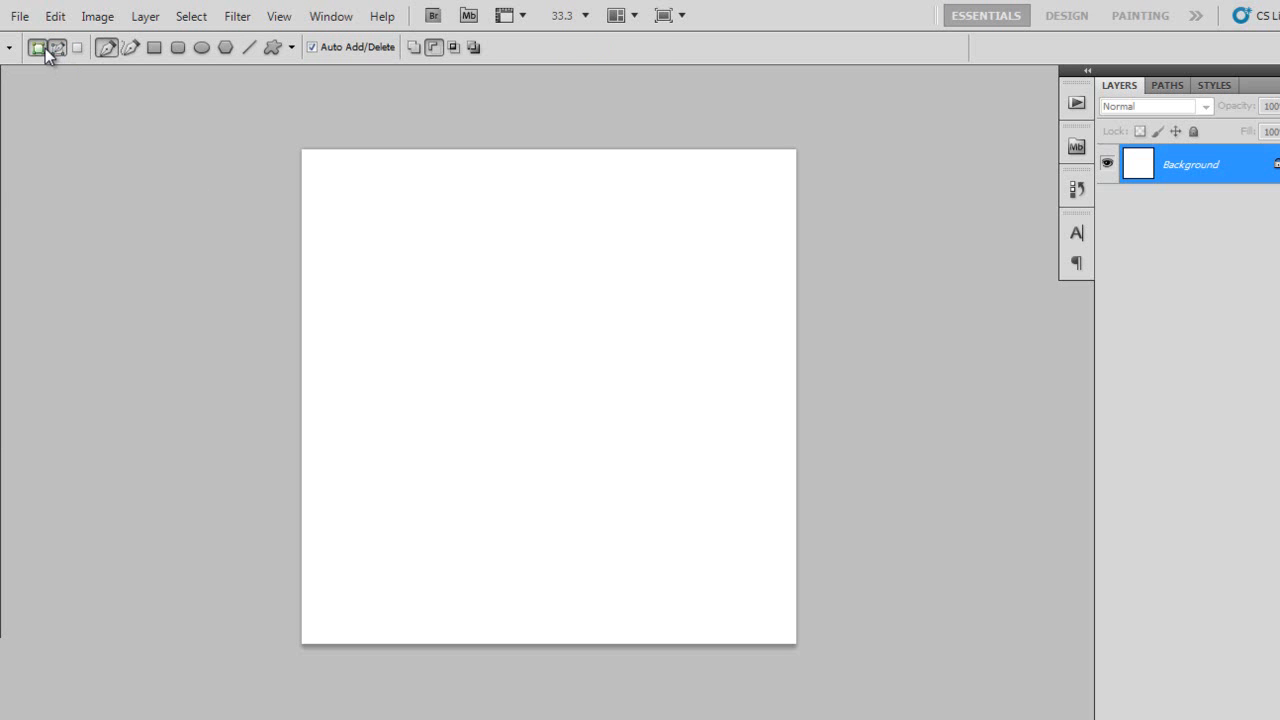
pyautogui.click(44, 48)
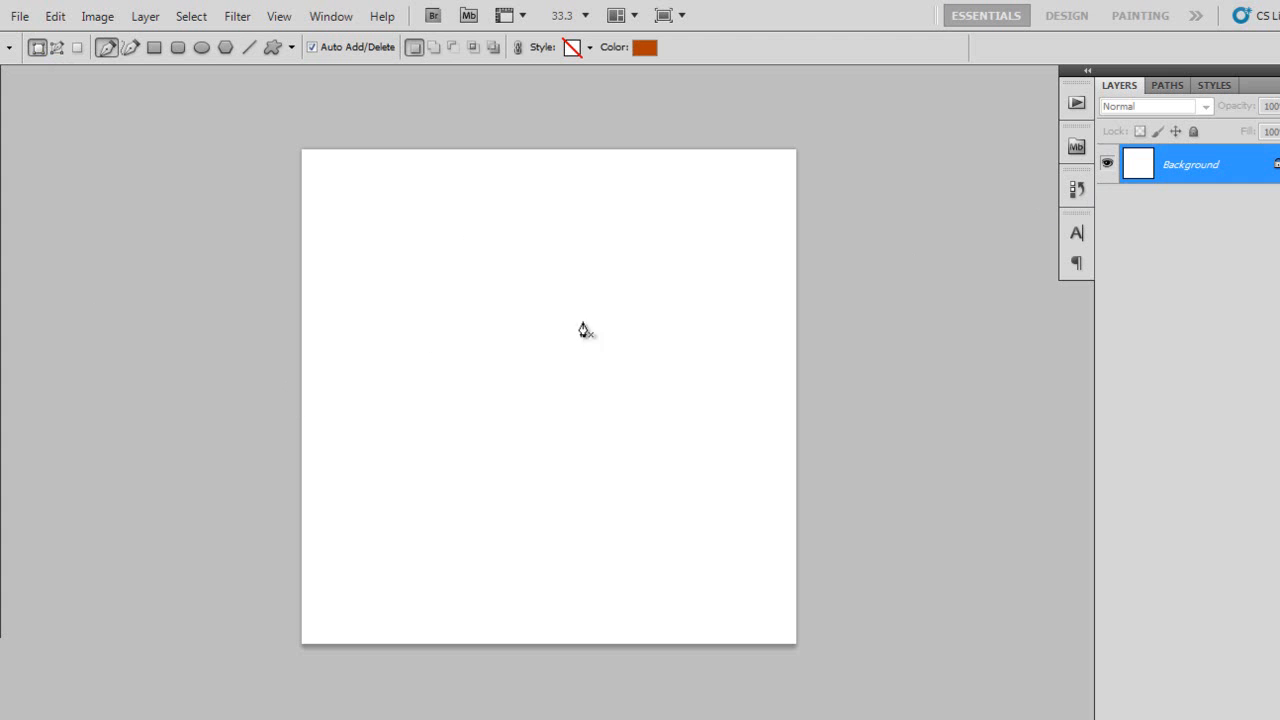
pyautogui.hotkey('ctrl', '+')
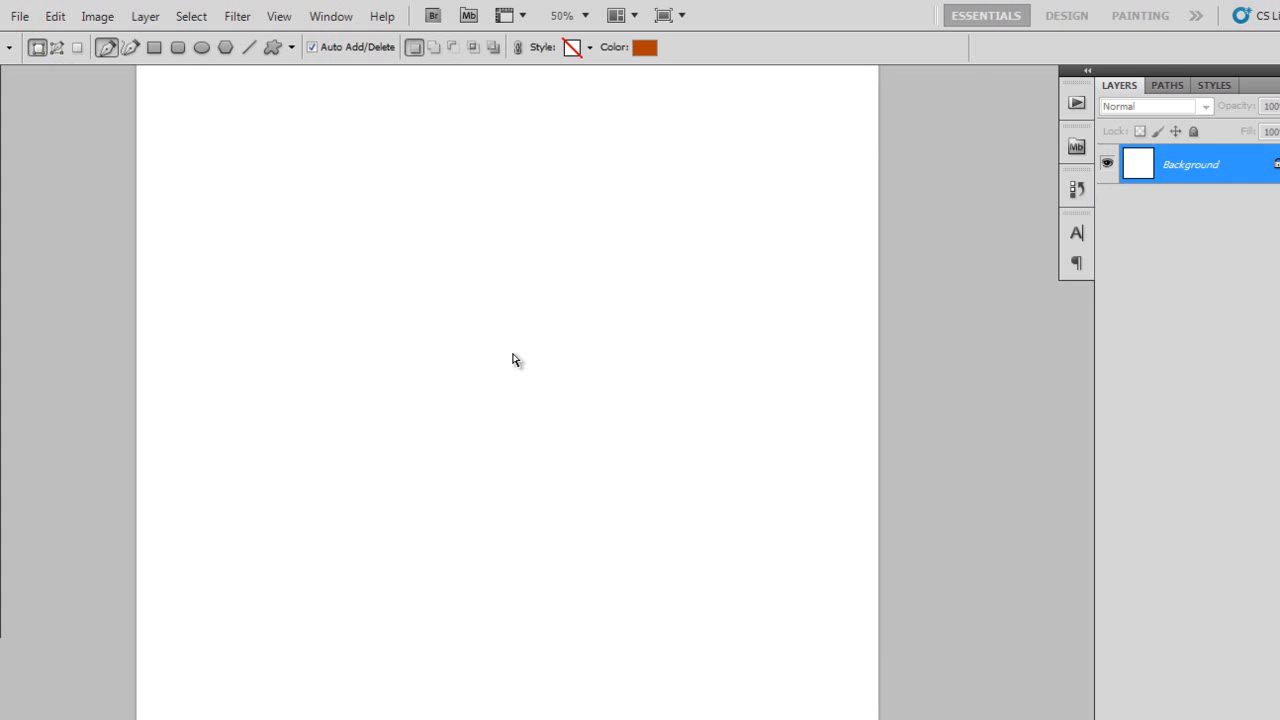
pyautogui.moveTo(403, 331); pyautogui.dragTo(538, 329)
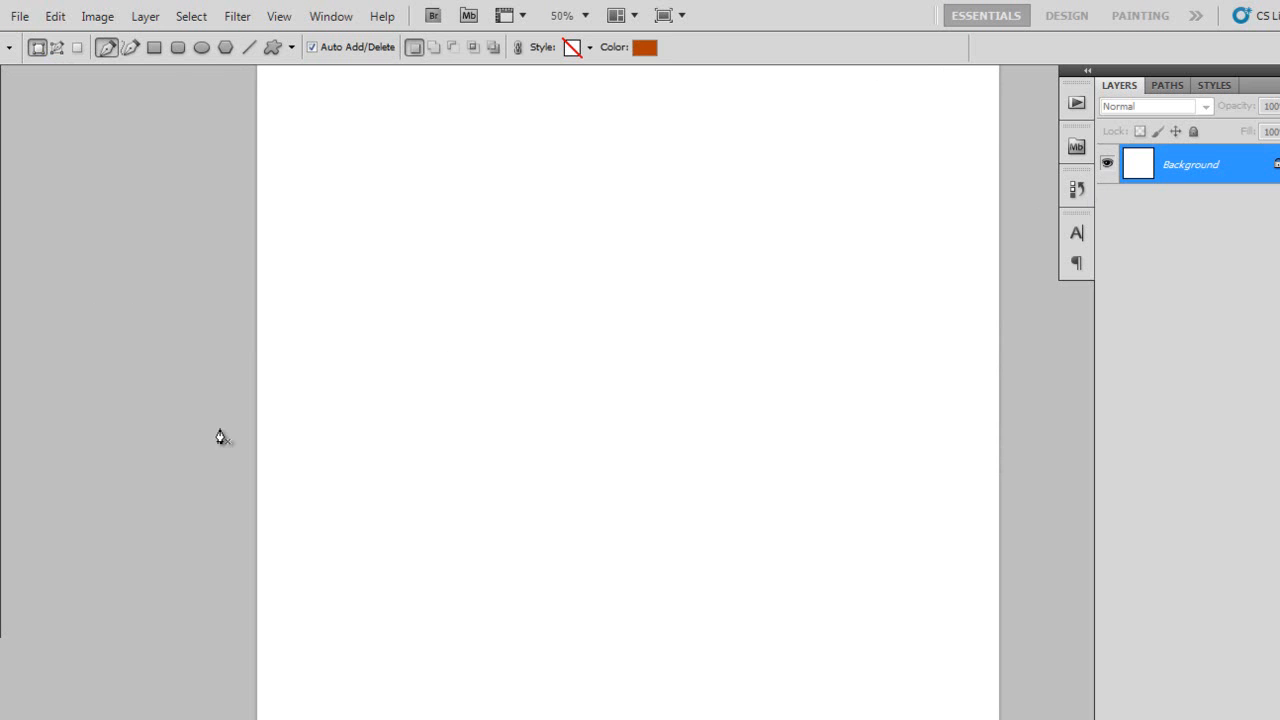
pyautogui.moveTo(475, 394); pyautogui.dragTo(447, 248)
pyautogui.press('d')
pyautogui.moveTo(583, 323); pyautogui.dragTo(520, 412)
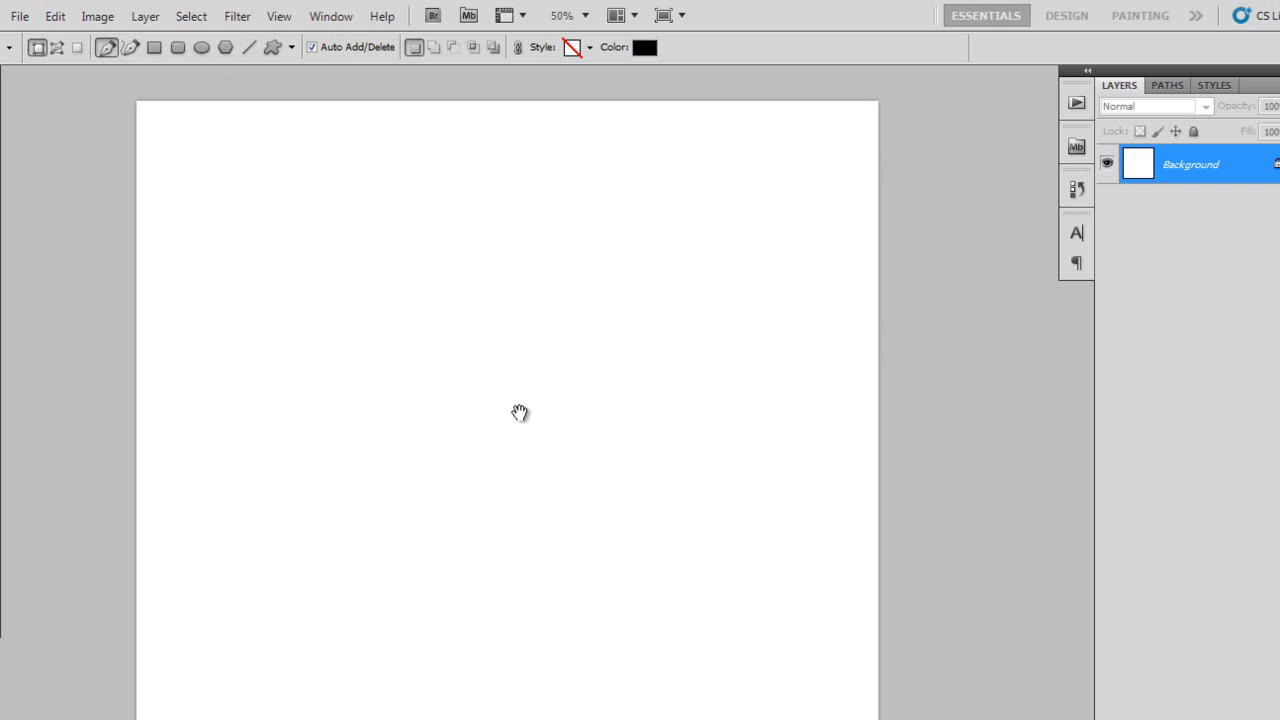
pyautogui.moveTo(374, 431); pyautogui.dragTo(457, 337)
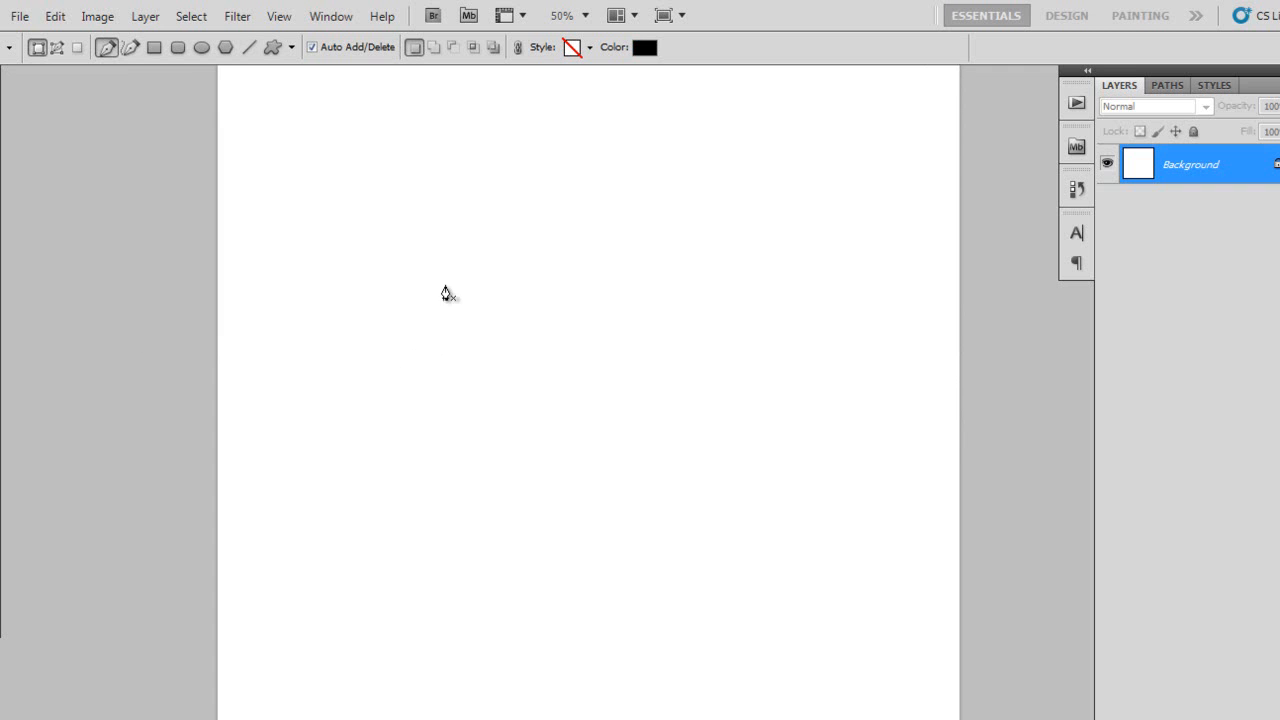
# - Start a black pen shape with a corner anchor near the canvas's upper left and a curved anchor below its center
pyautogui.click(366, 153)
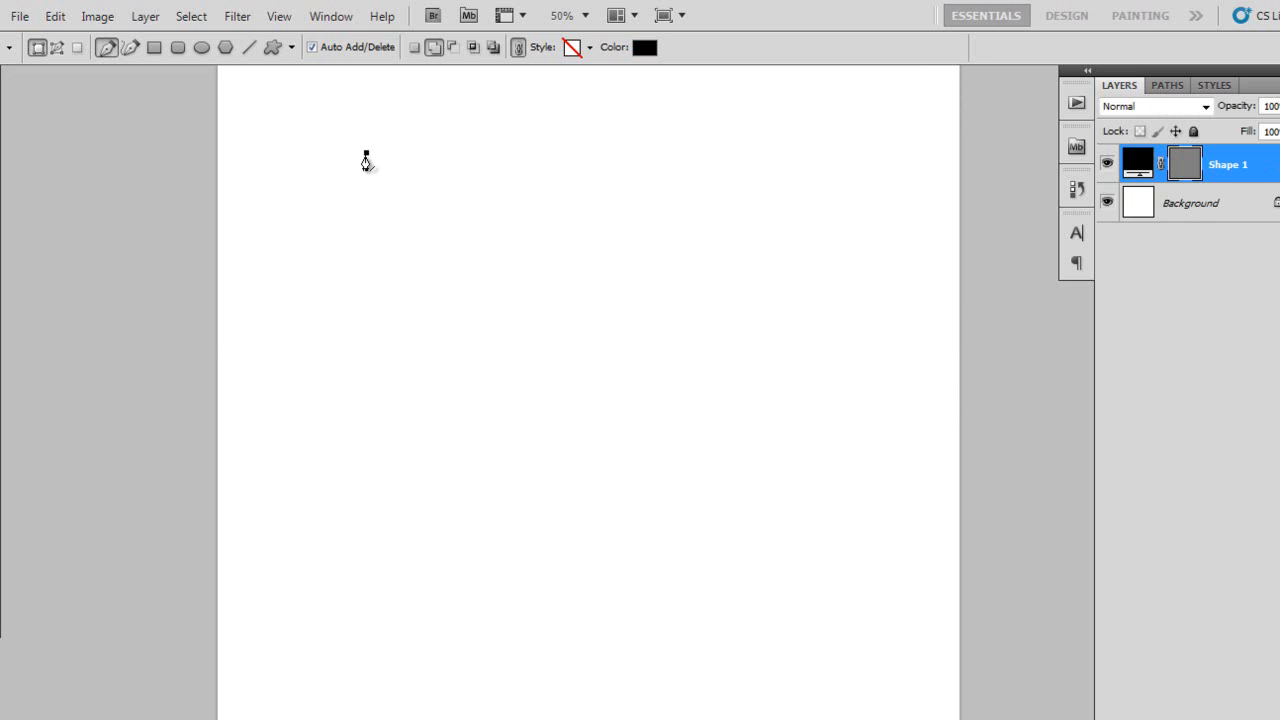
pyautogui.click(549, 454)
pyautogui.moveTo(549, 454); pyautogui.dragTo(798, 577)
pyautogui.moveTo(571, 509); pyautogui.dragTo(546, 603)
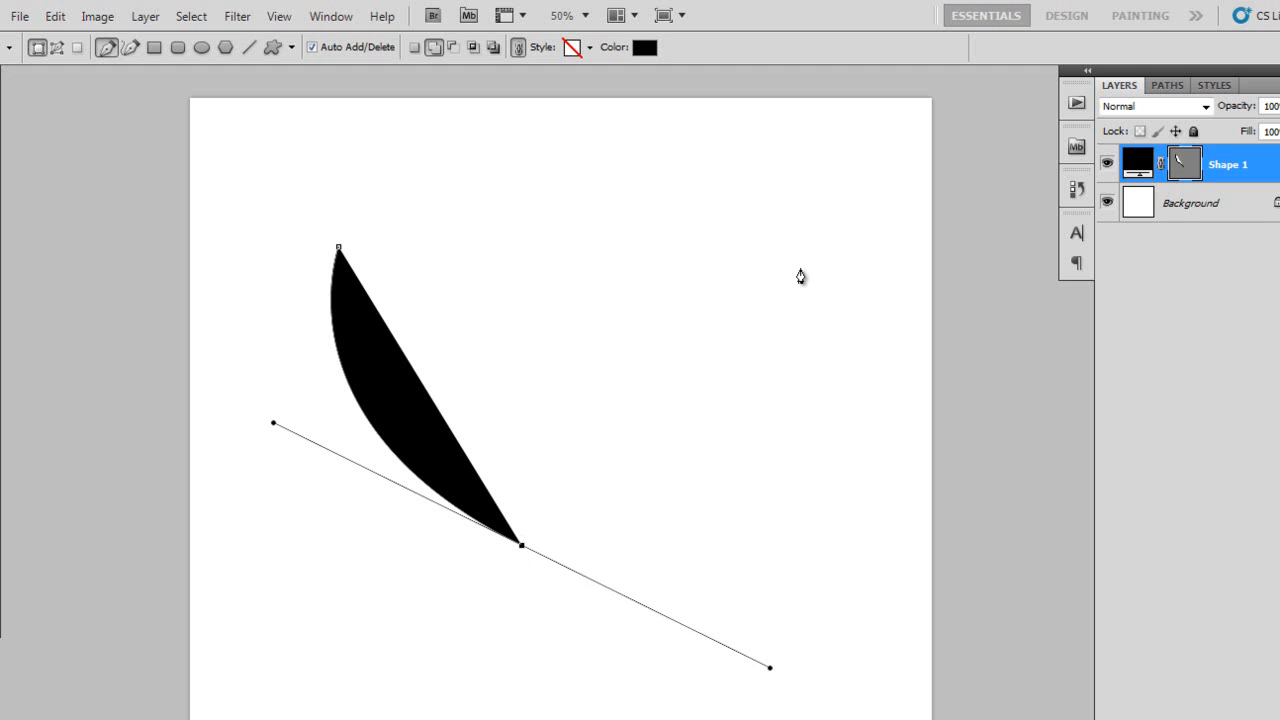
pyautogui.click(774, 244)
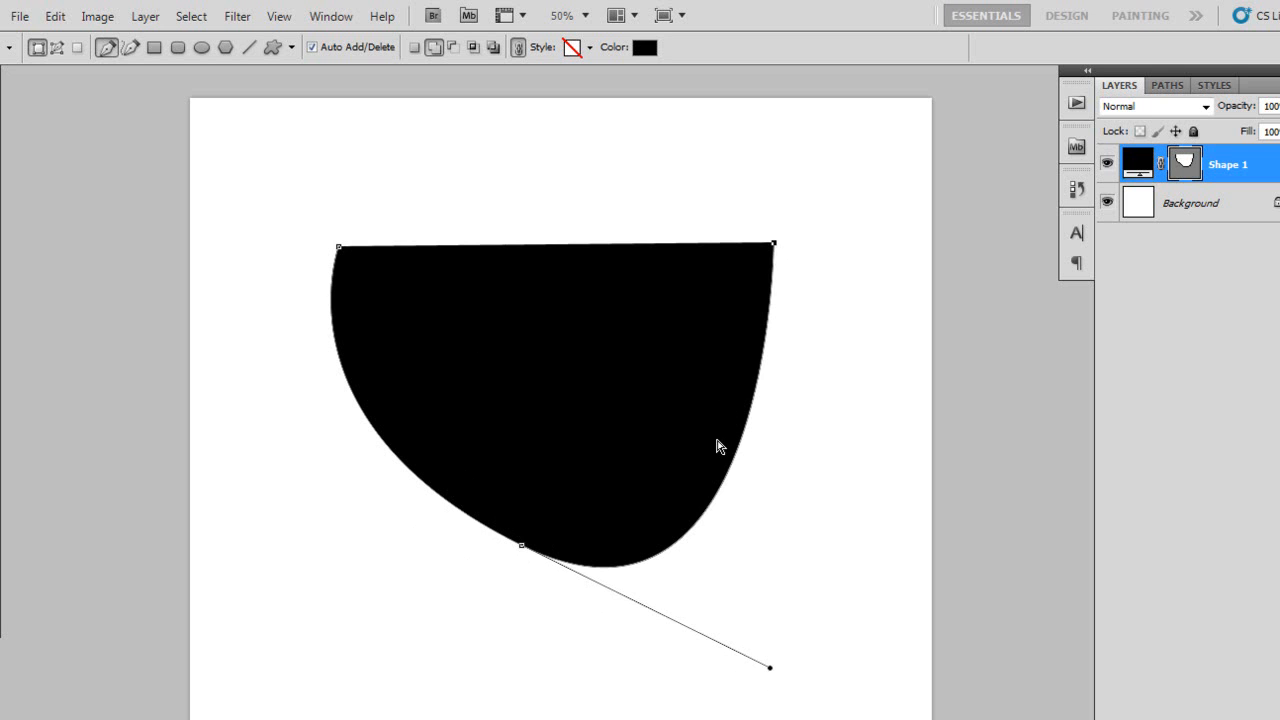
pyautogui.hotkey('ctrl', 'z')
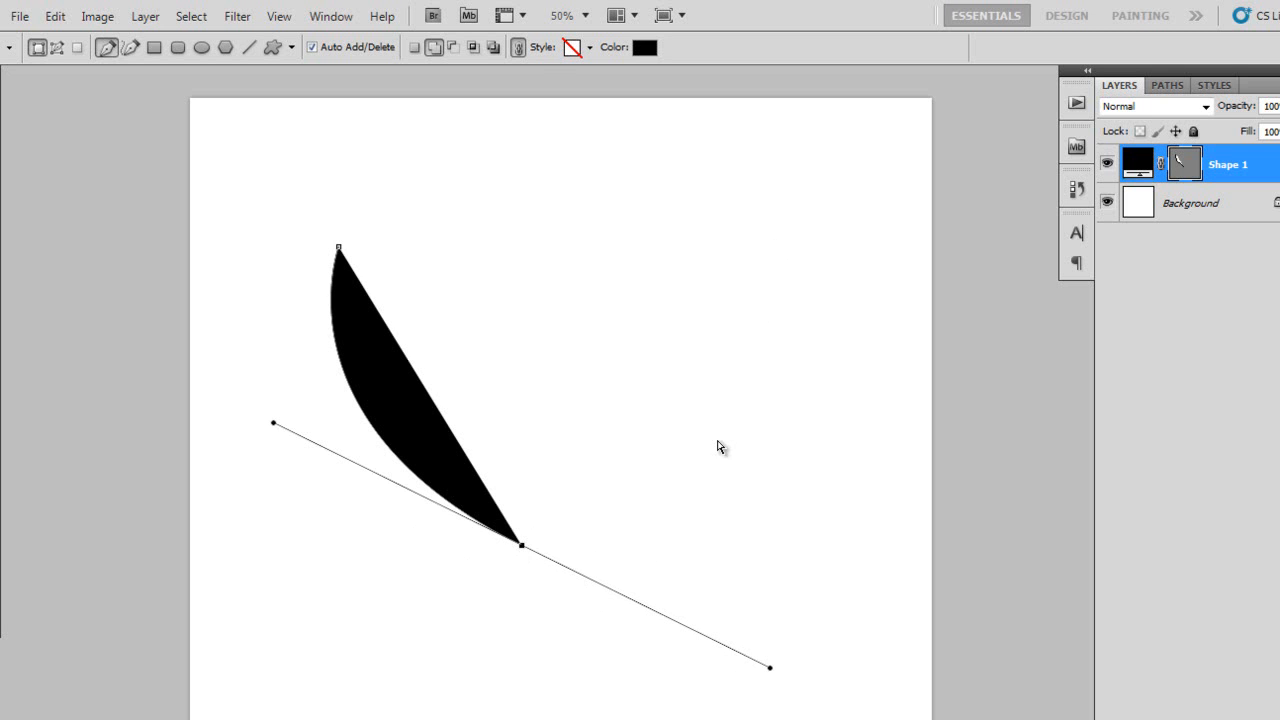
# - Enable the Rubber Band option for the Pen tool
pyautogui.click(292, 47)
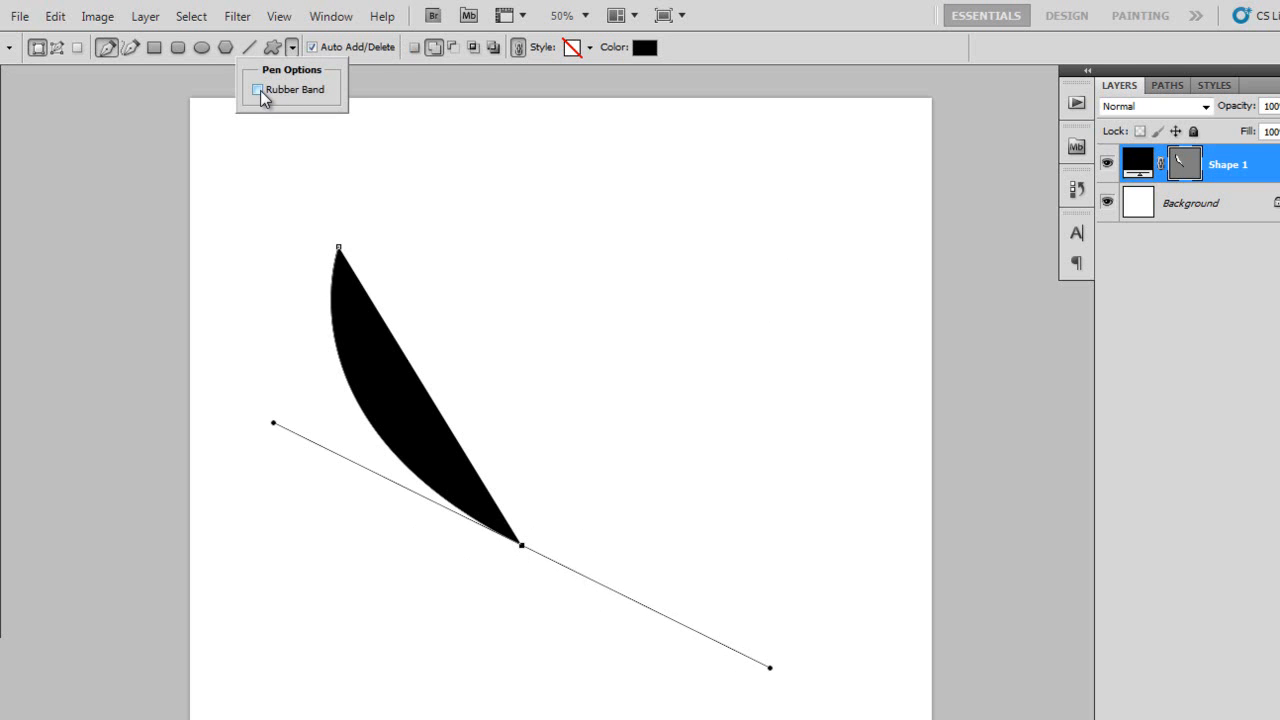
pyautogui.click(294, 46)
pyautogui.click(292, 49)
# - Shorten the outgoing direction handle of the lower curved anchor to about half its length
pyautogui.click(771, 668)
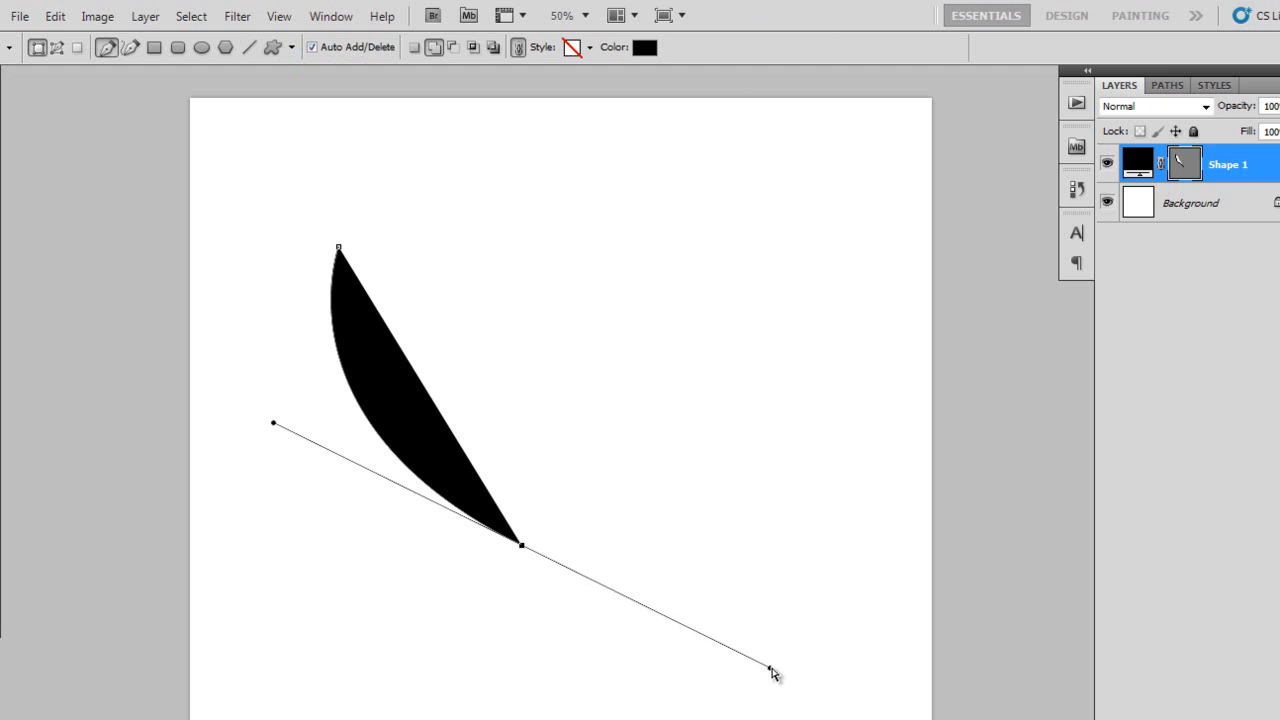
pyautogui.moveTo(771, 670); pyautogui.dragTo(725, 640)
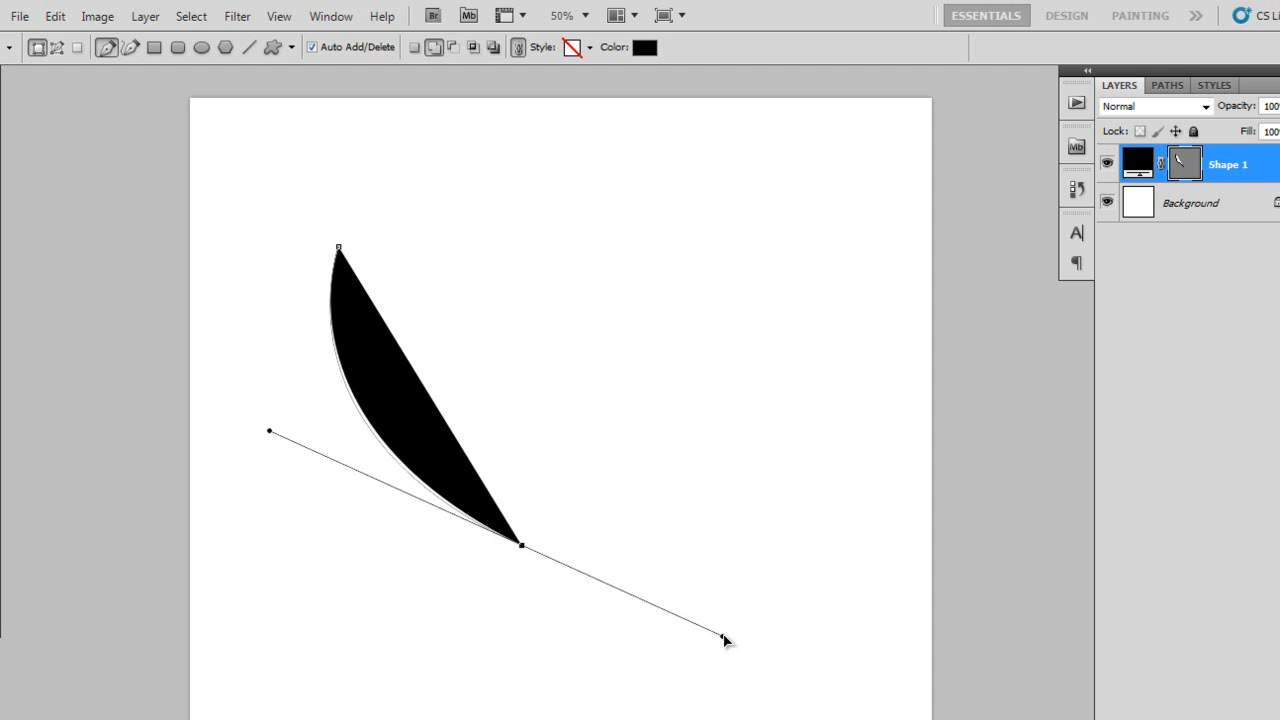
pyautogui.moveTo(725, 640); pyautogui.dragTo(636, 608)
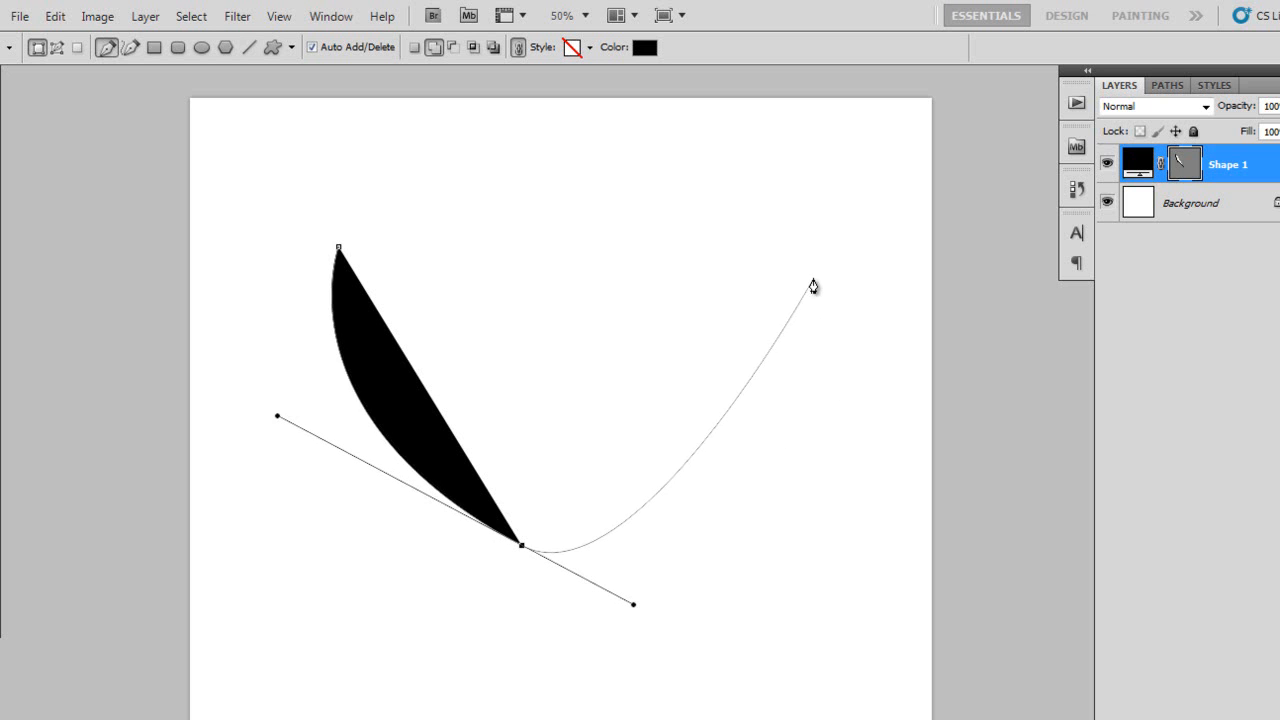
pyautogui.click(521, 546)
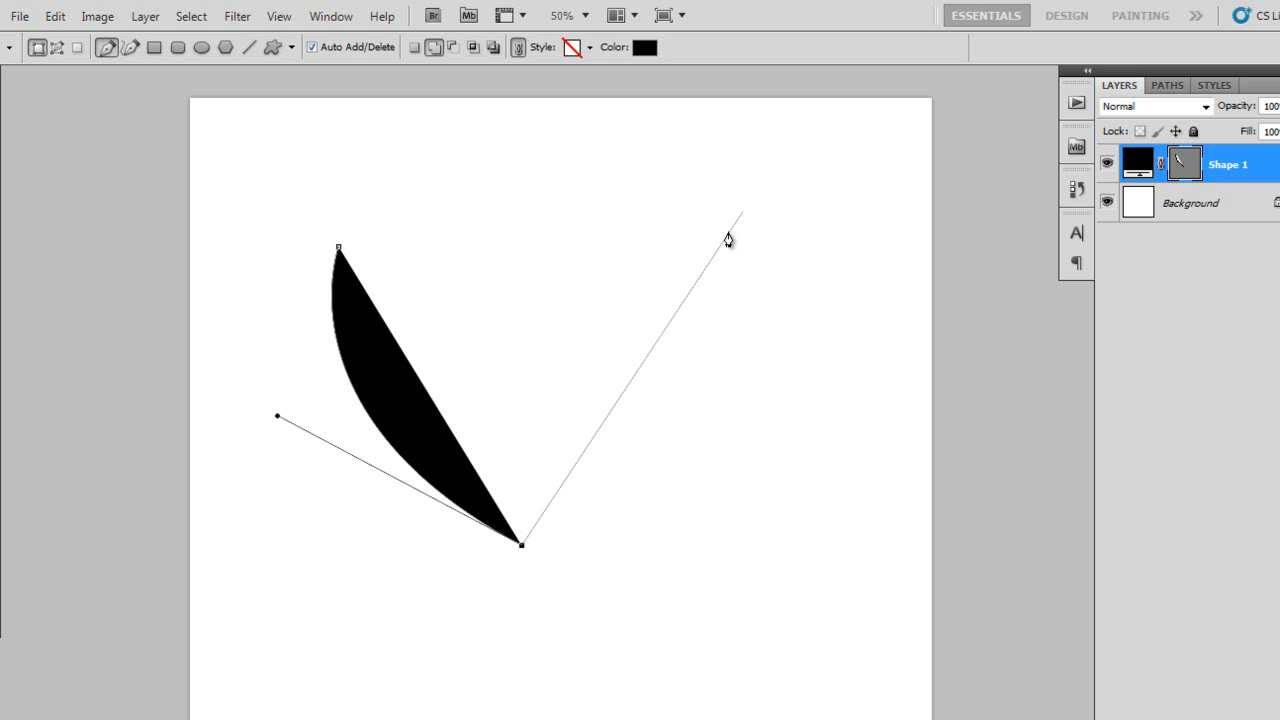
pyautogui.hotkey('ctrl', 'z')
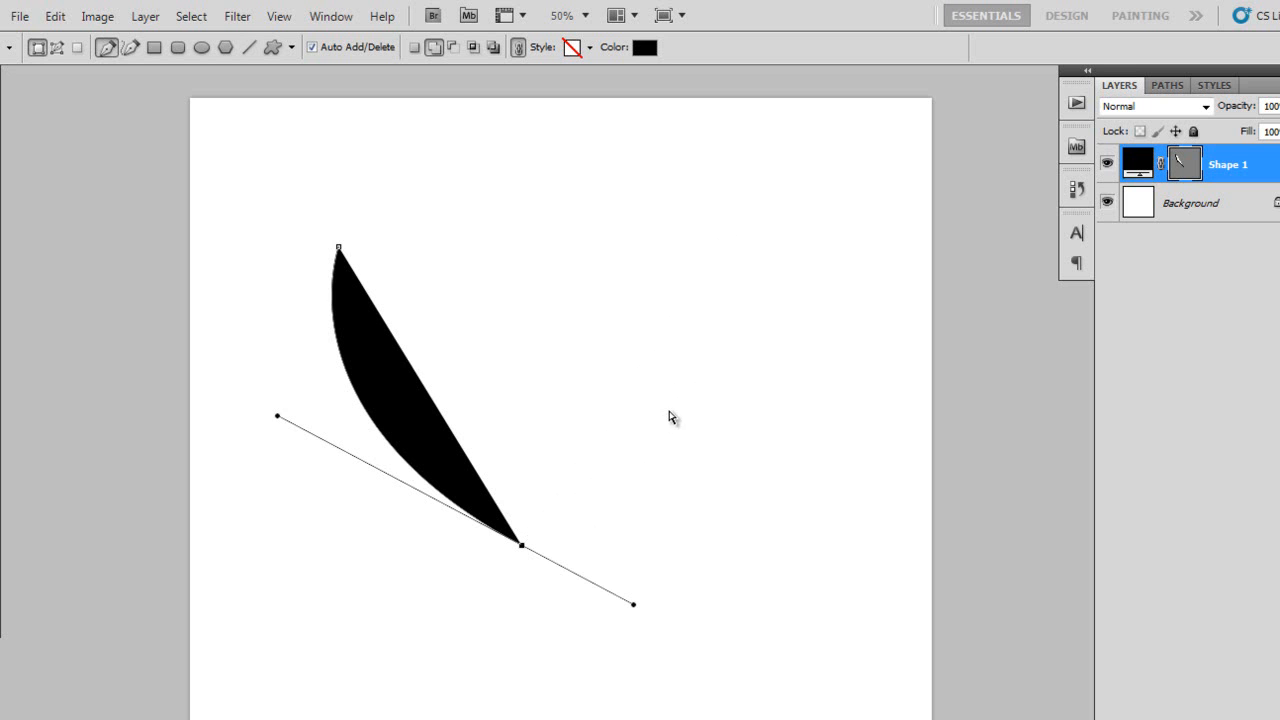
# - Add a curved anchor at the canvas's upper right with a short upper handle, and close the path with a curve at the first anchor
pyautogui.click(792, 216)
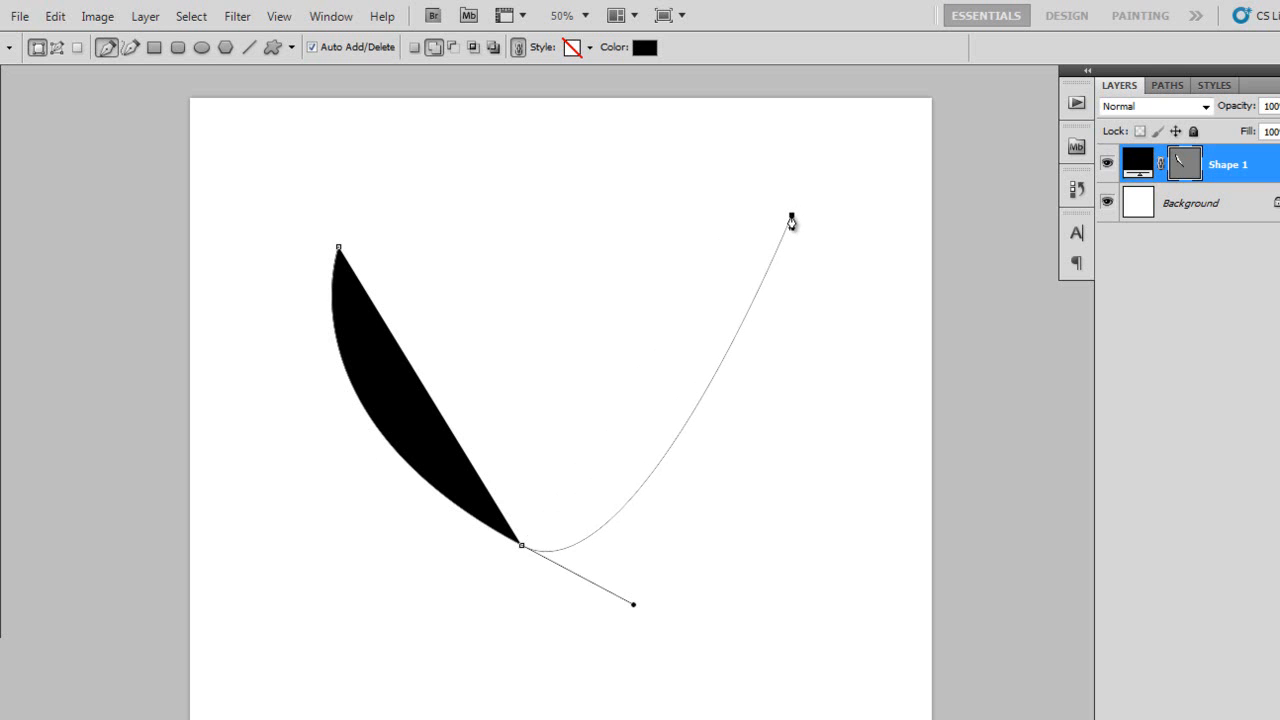
pyautogui.moveTo(791, 220); pyautogui.dragTo(797, 91)
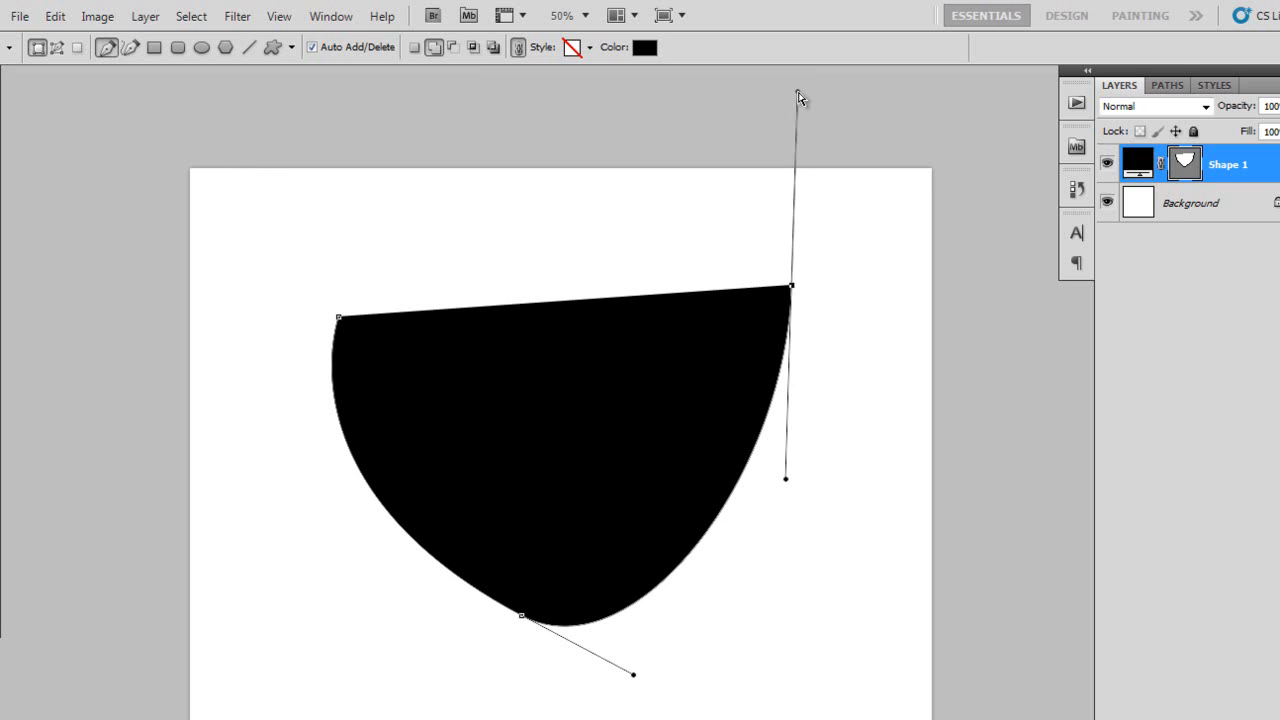
pyautogui.moveTo(797, 94); pyautogui.dragTo(792, 260)
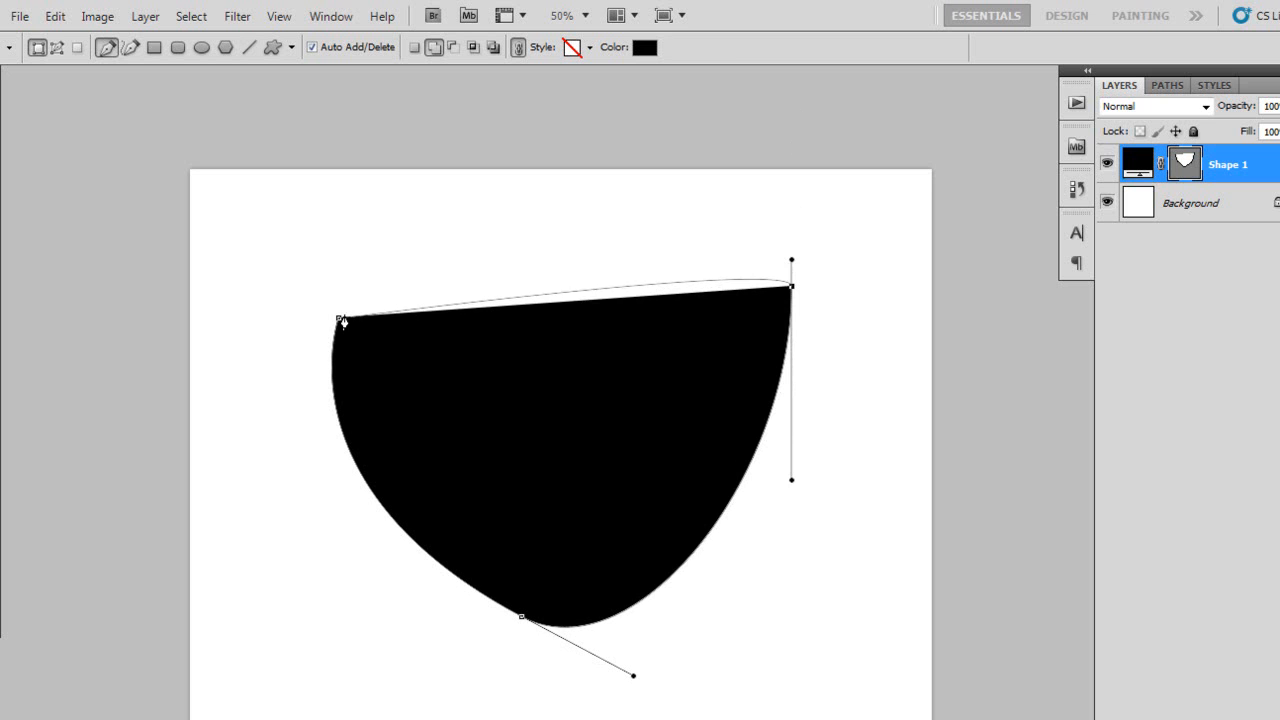
pyautogui.moveTo(338, 320); pyautogui.dragTo(174, 593)
pyautogui.moveTo(174, 593); pyautogui.dragTo(176, 591)
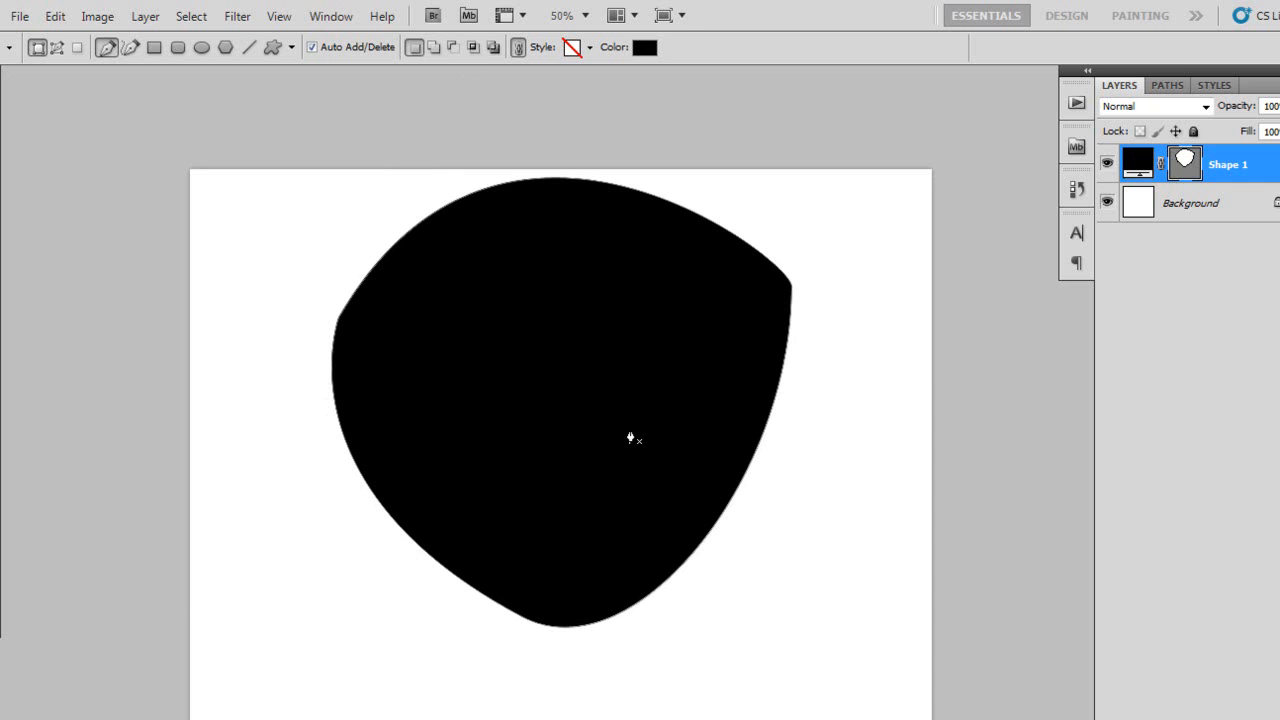
# - Deselect the finished path and move the black shape down toward the middle of the canvas
pyautogui.moveTo(634, 410); pyautogui.dragTo(662, 309)
pyautogui.click(1240, 285)
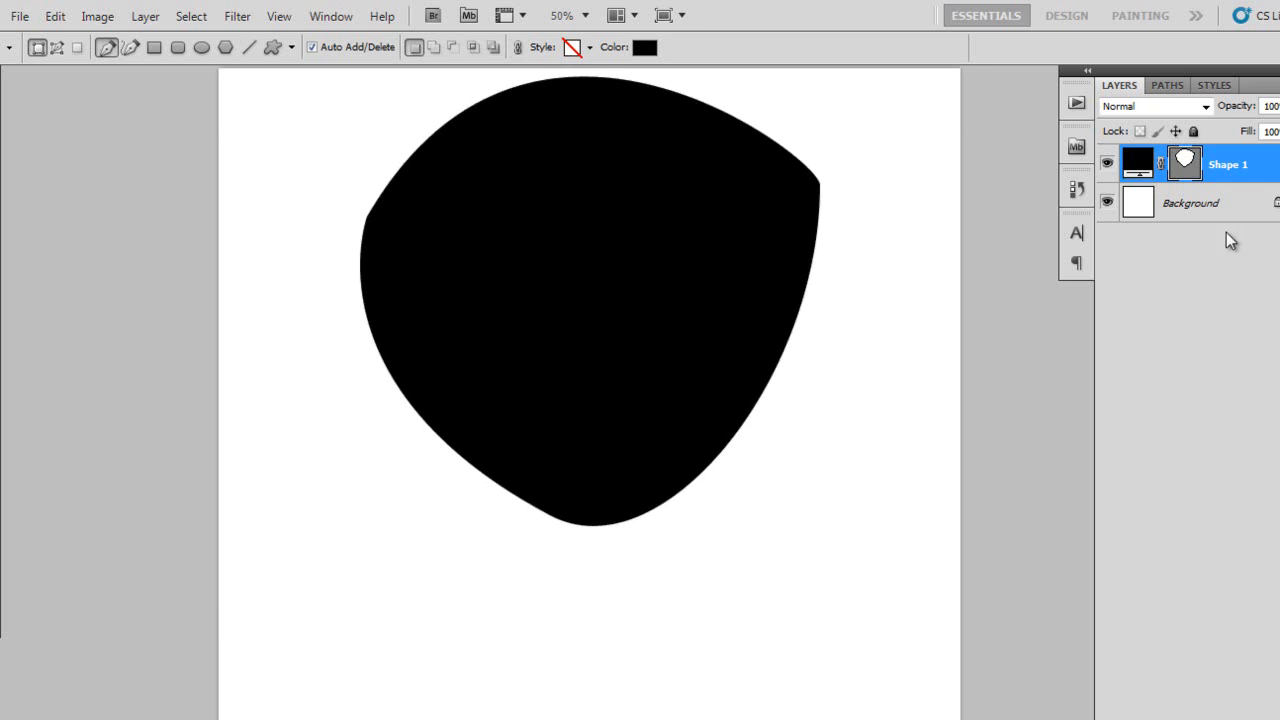
pyautogui.click(1215, 163)
pyautogui.press('v')
pyautogui.moveTo(757, 317); pyautogui.dragTo(743, 405)
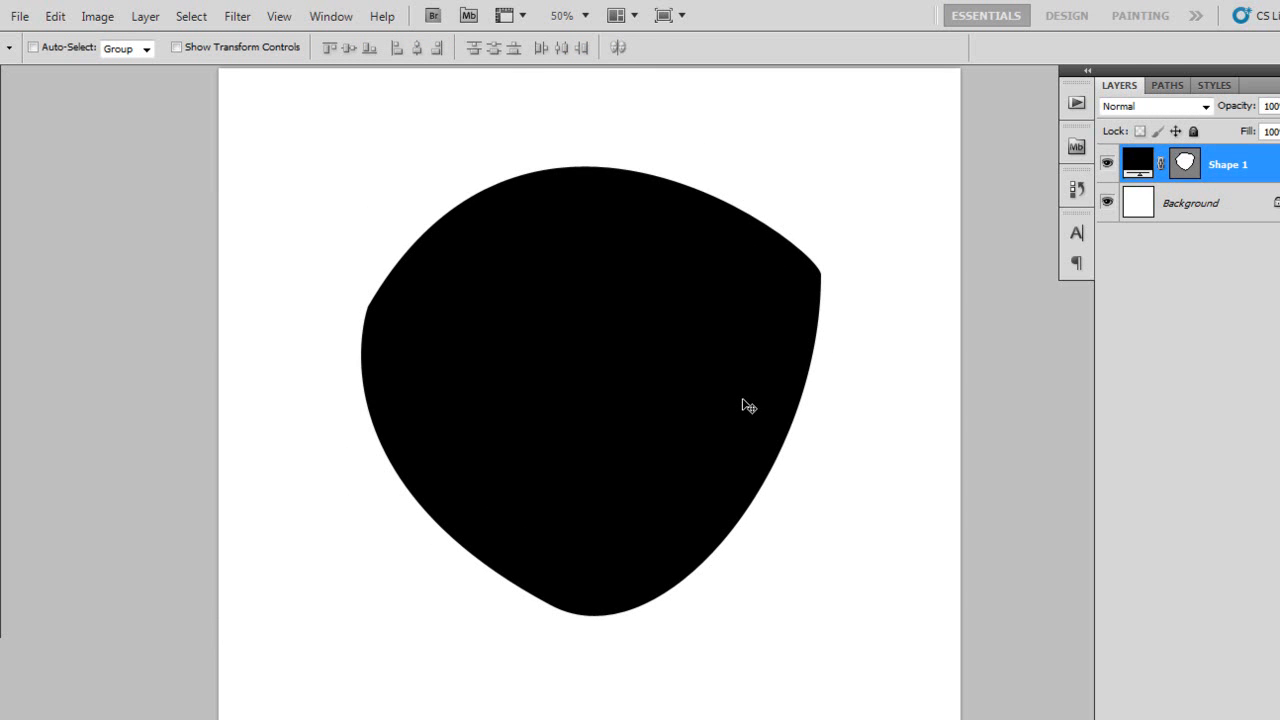
# - Select the path's right anchor and adjust its linked handles, tilting them slightly and lengthening the upper one
pyautogui.press('p')
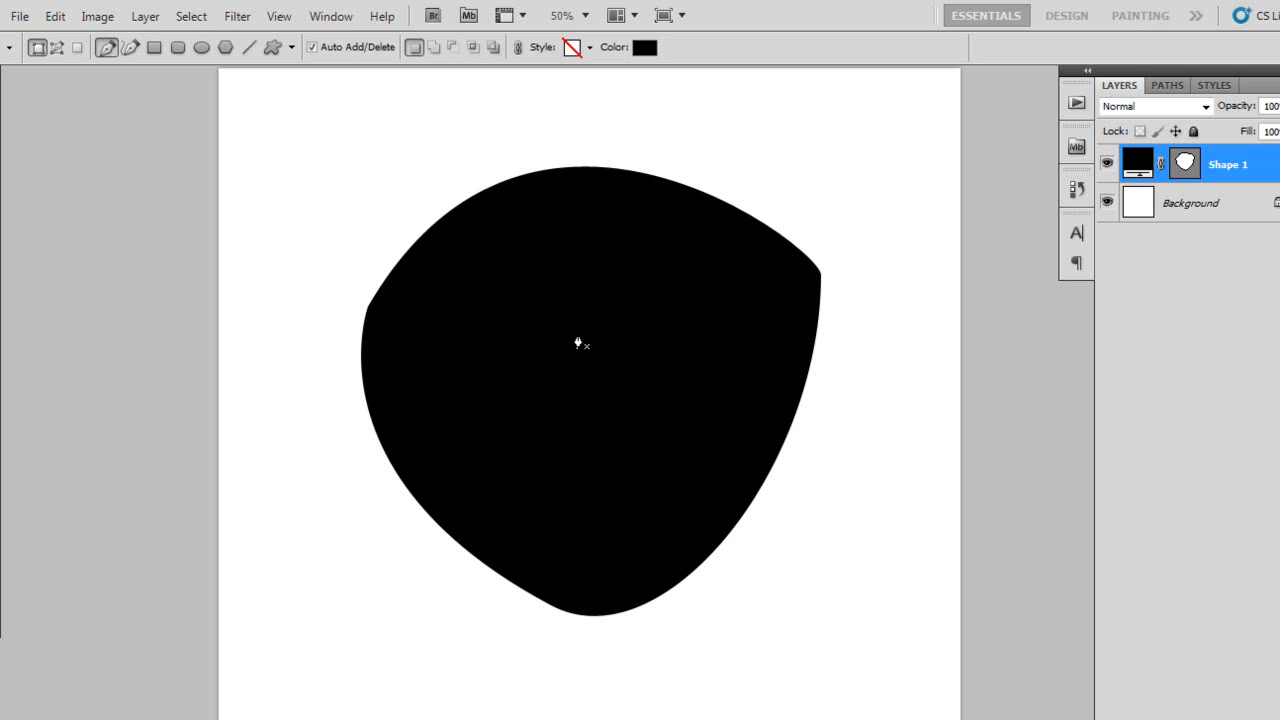
pyautogui.keyDown('ctrl'); pyautogui.click(507, 183); pyautogui.keyUp('ctrl')
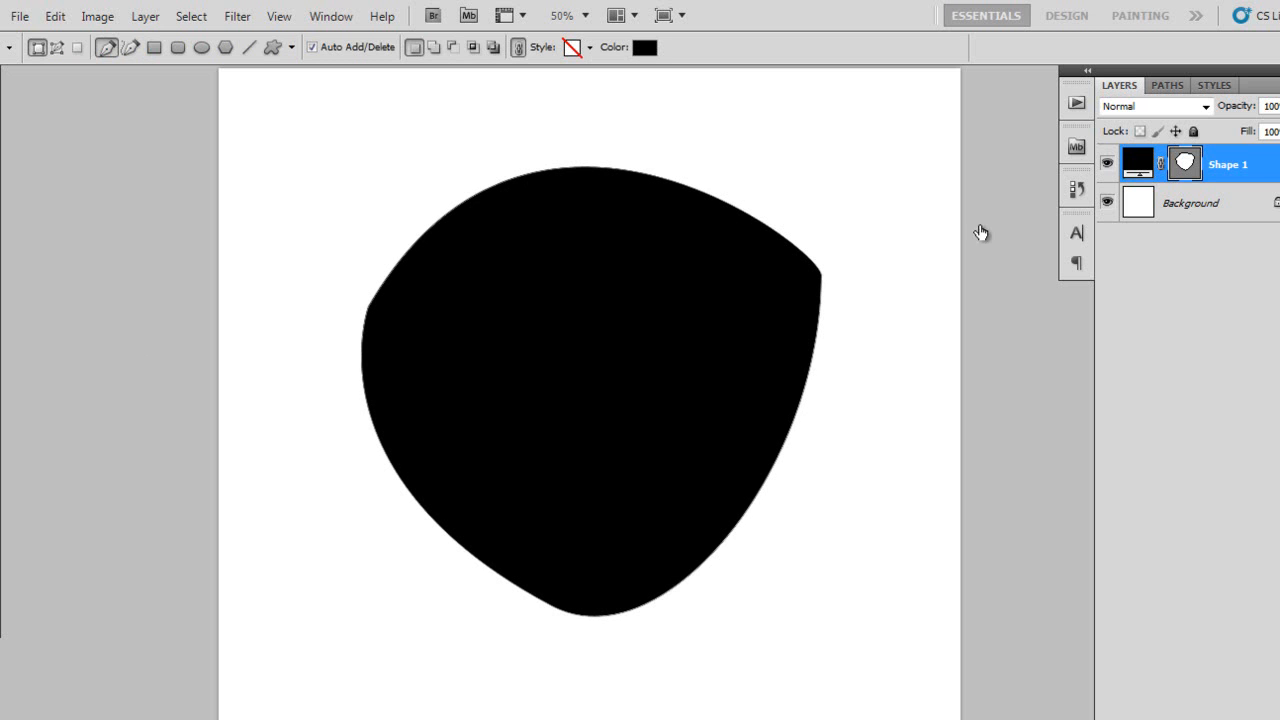
pyautogui.keyDown('ctrl'); pyautogui.click(821, 276); pyautogui.keyUp('ctrl')
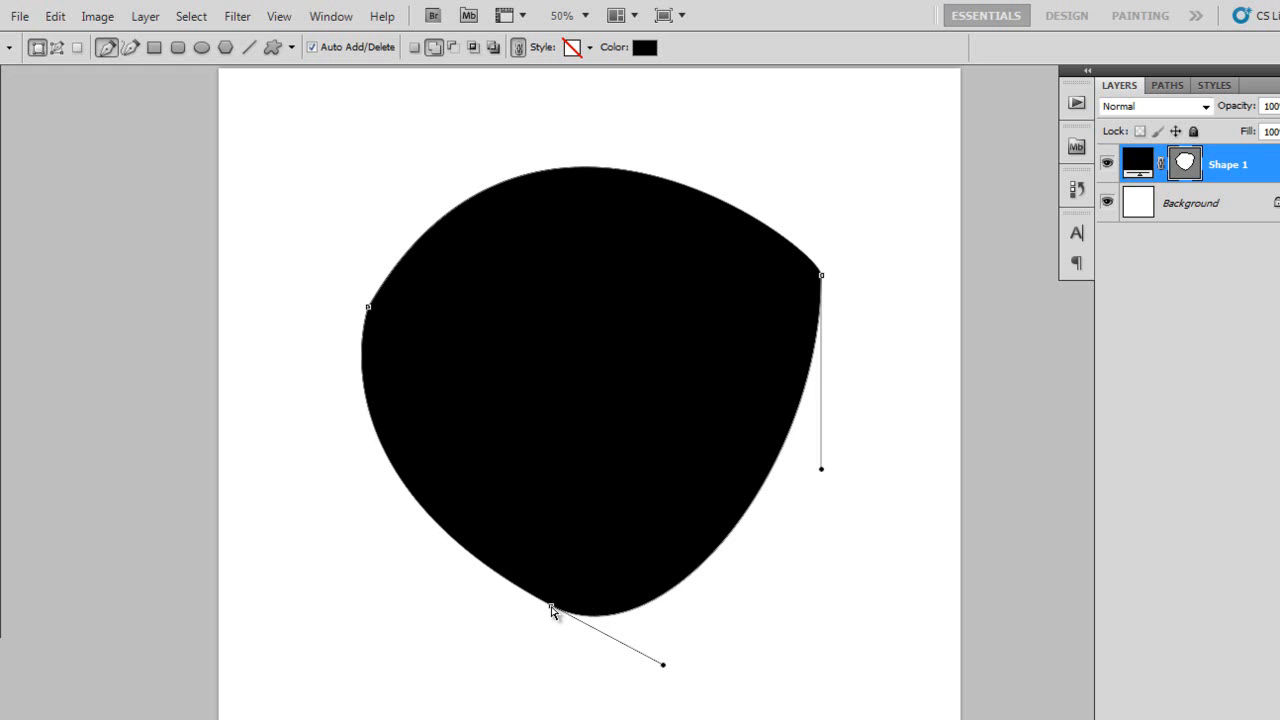
pyautogui.keyDown('ctrl'); pyautogui.click(822, 278); pyautogui.keyUp('ctrl')
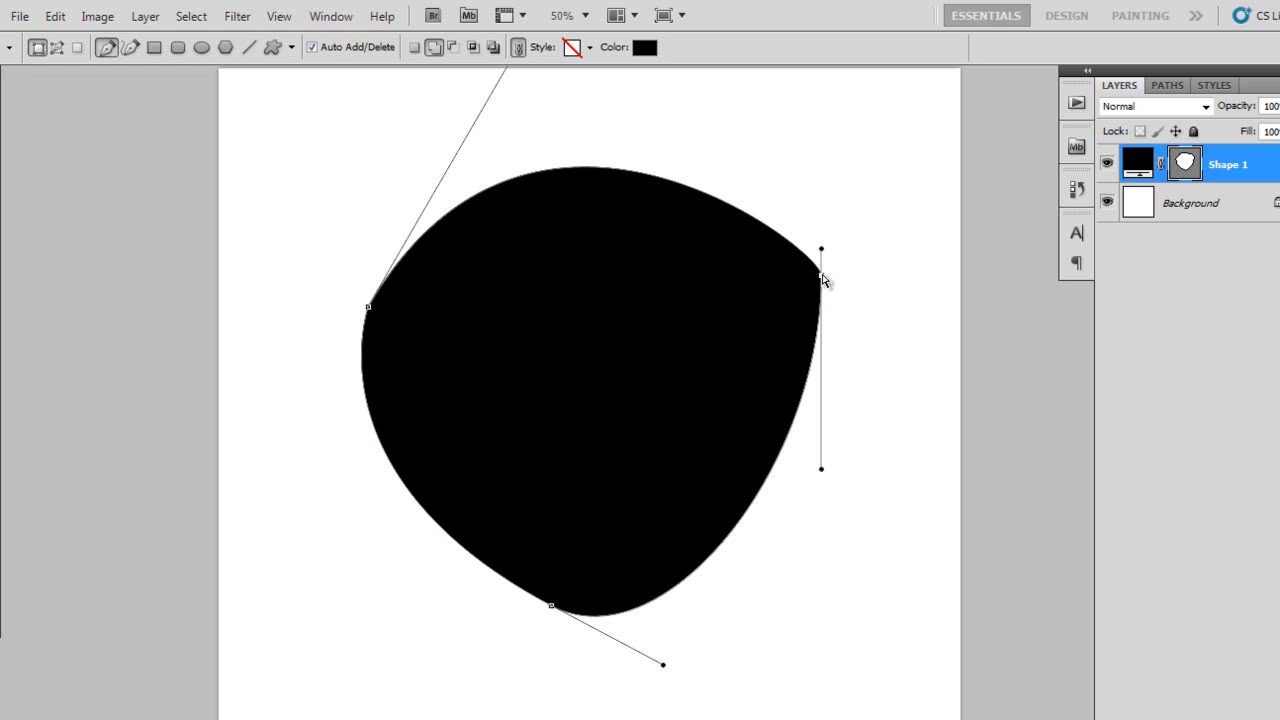
pyautogui.moveTo(769, 340); pyautogui.dragTo(698, 347)
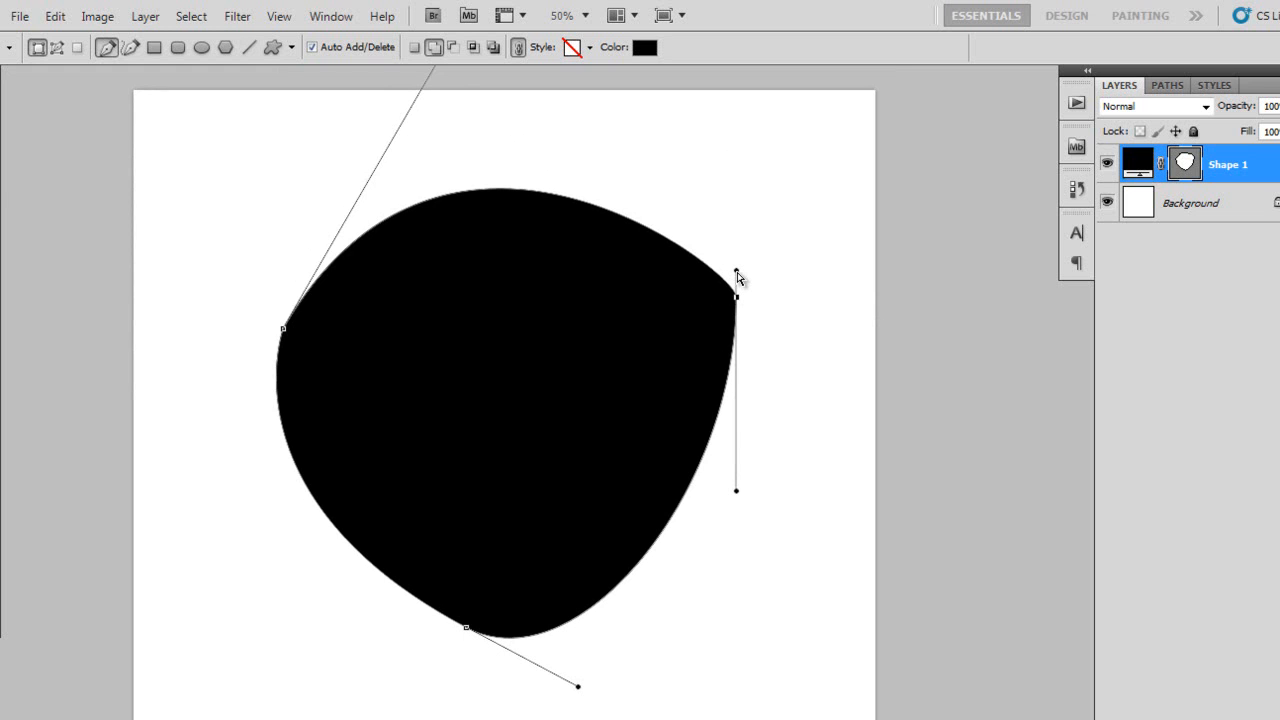
pyautogui.moveTo(738, 272); pyautogui.dragTo(746, 189)
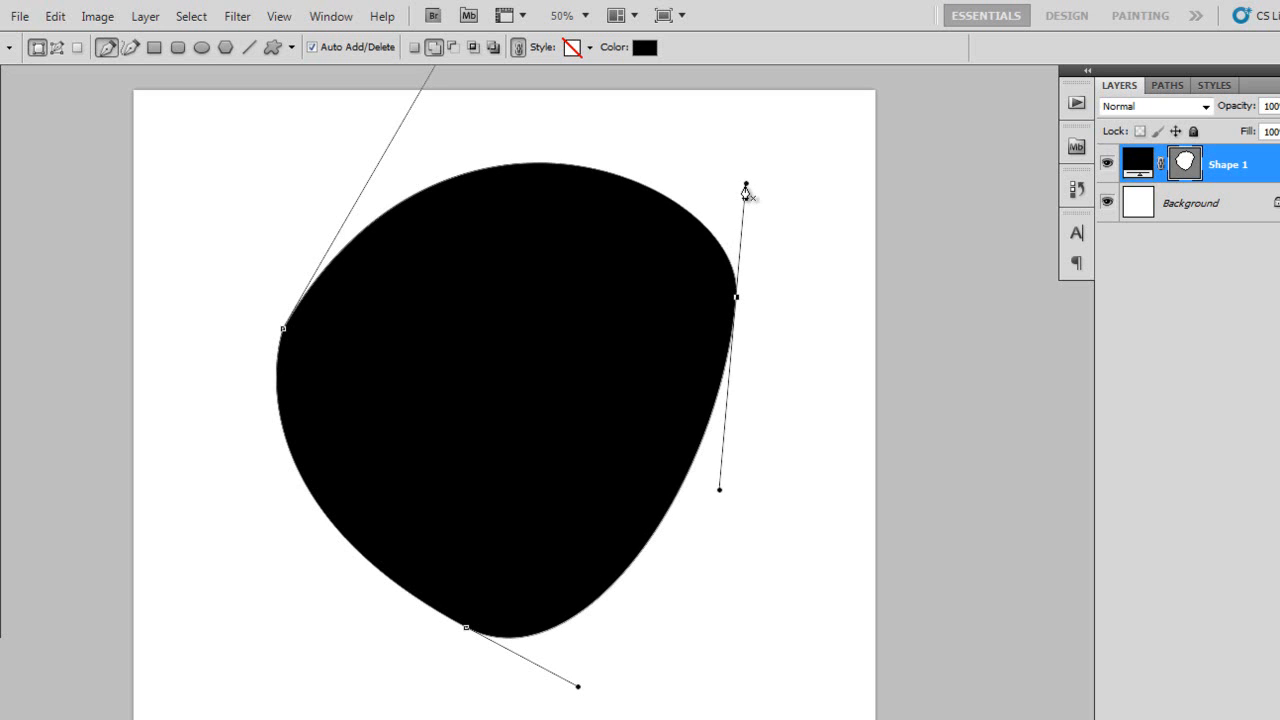
pyautogui.moveTo(746, 186); pyautogui.dragTo(744, 243)
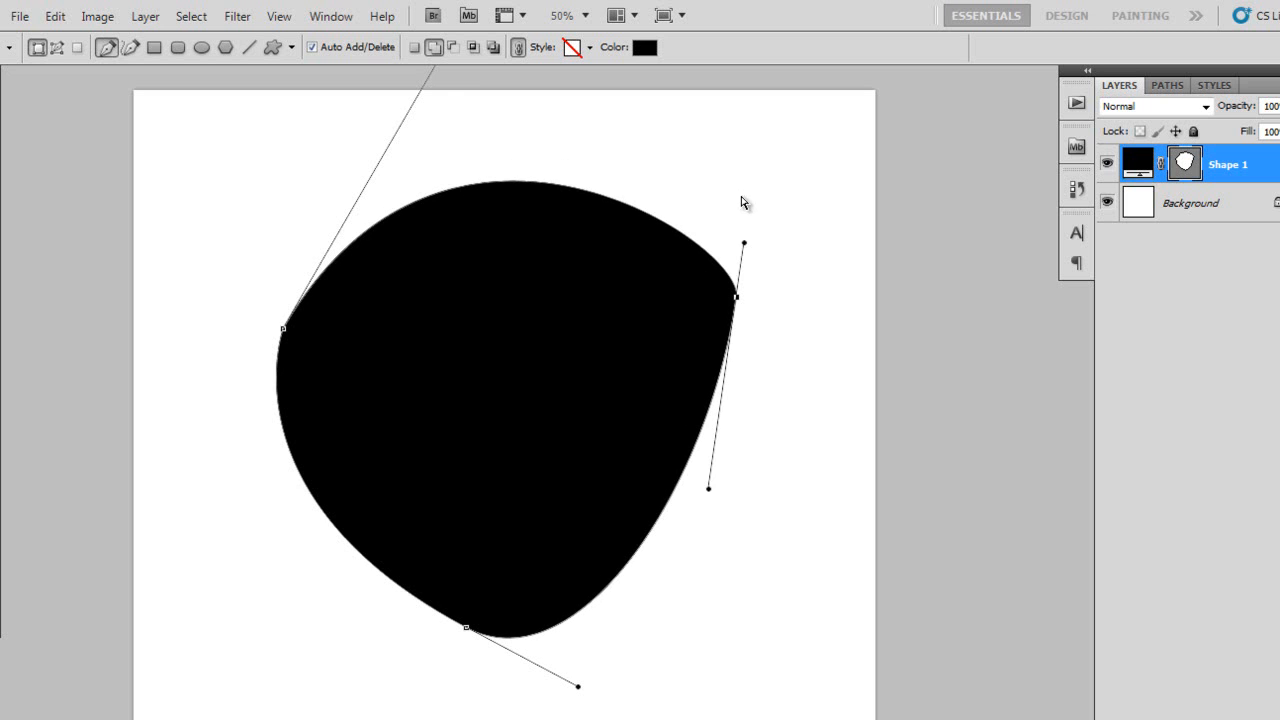
# - Reshape the right anchor's upper handle independently of the lower one, extending it nearly straight up to round the upper edge
pyautogui.moveTo(718, 340); pyautogui.dragTo(716, 355)
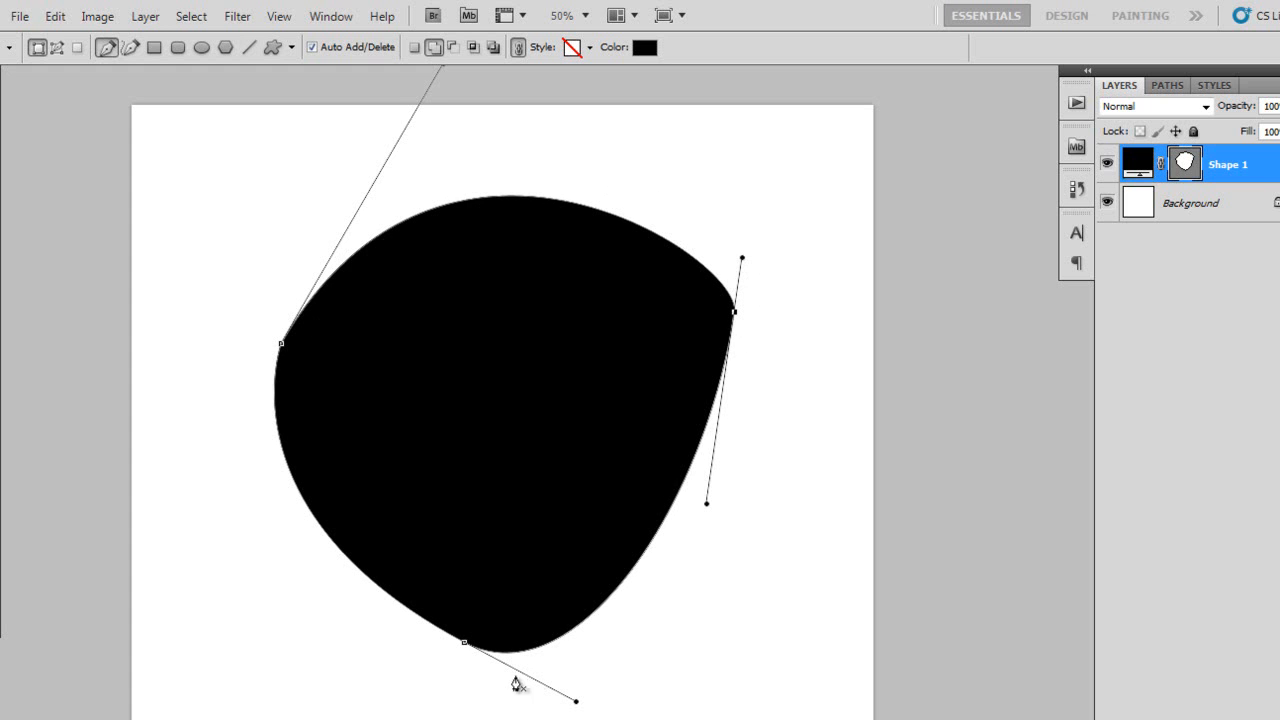
pyautogui.moveTo(742, 259); pyautogui.dragTo(883, 189)
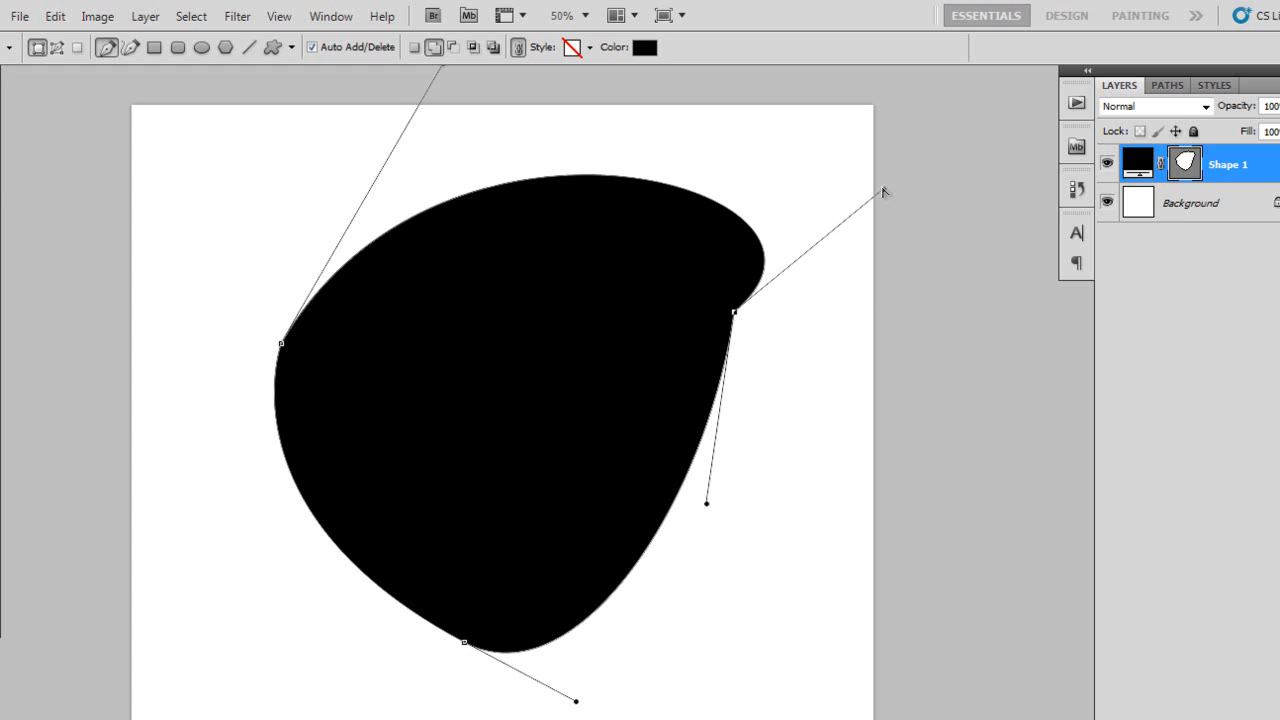
pyautogui.moveTo(883, 190); pyautogui.dragTo(750, 203)
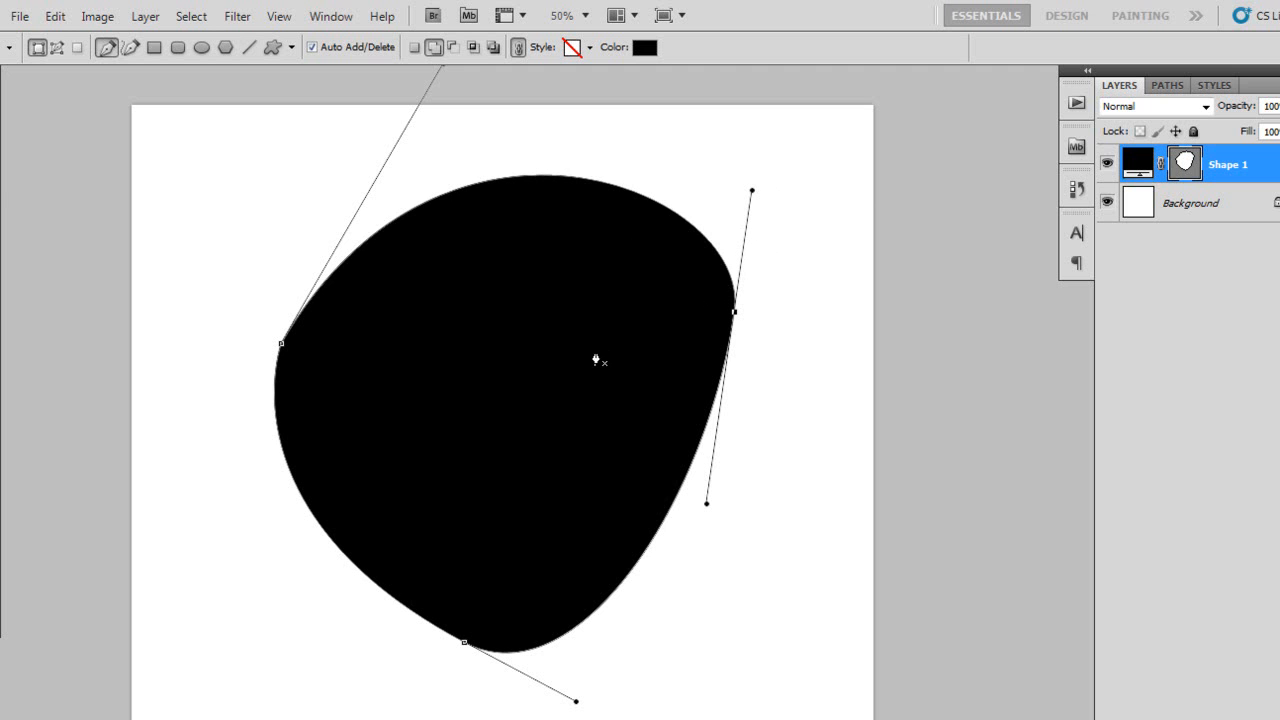
# - Swing the right anchor's lower handle independently past the shape's left edge to carve the shape into a crescent
pyautogui.moveTo(550, 382); pyautogui.dragTo(651, 323)
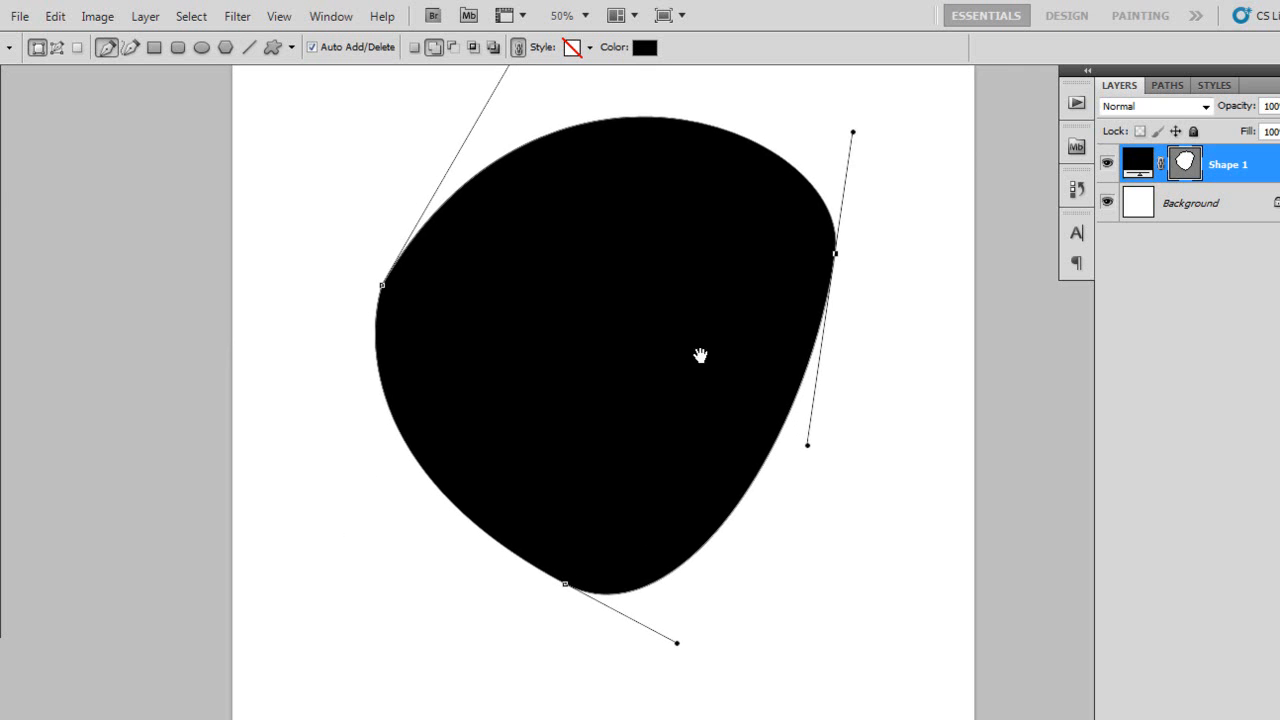
pyautogui.moveTo(807, 446); pyautogui.dragTo(262, 283)
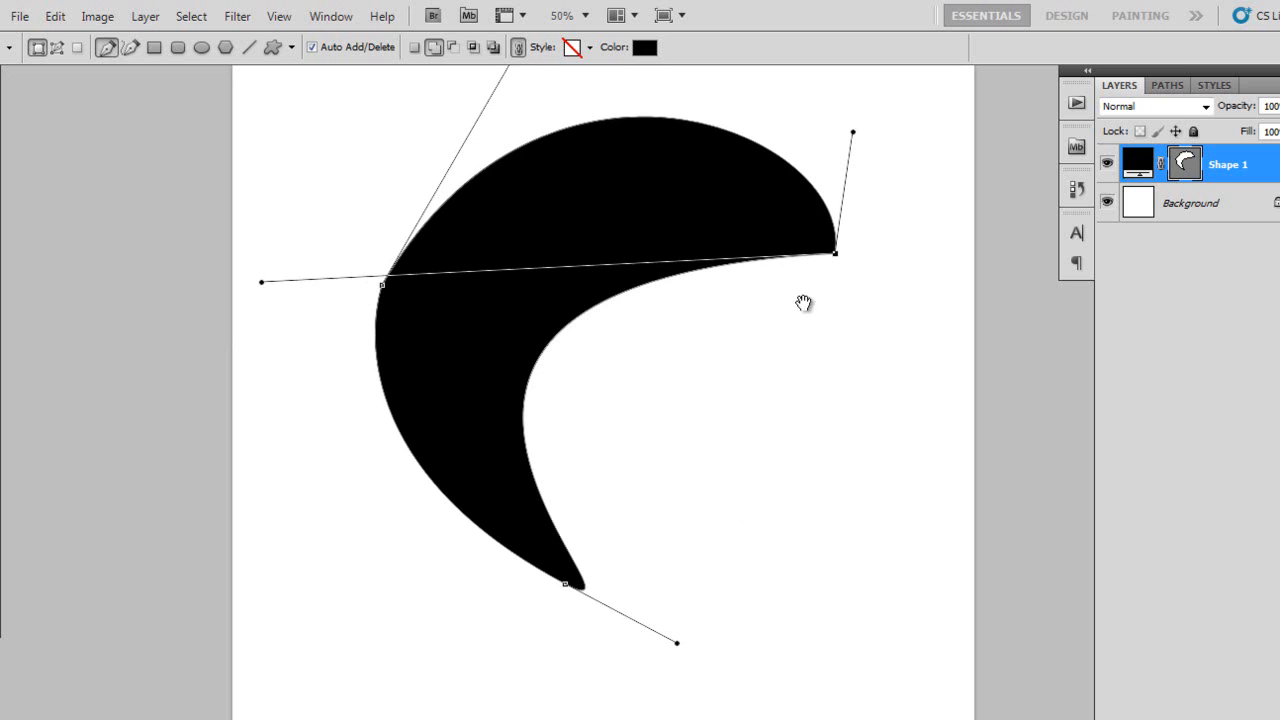
pyautogui.moveTo(810, 280); pyautogui.dragTo(806, 383)
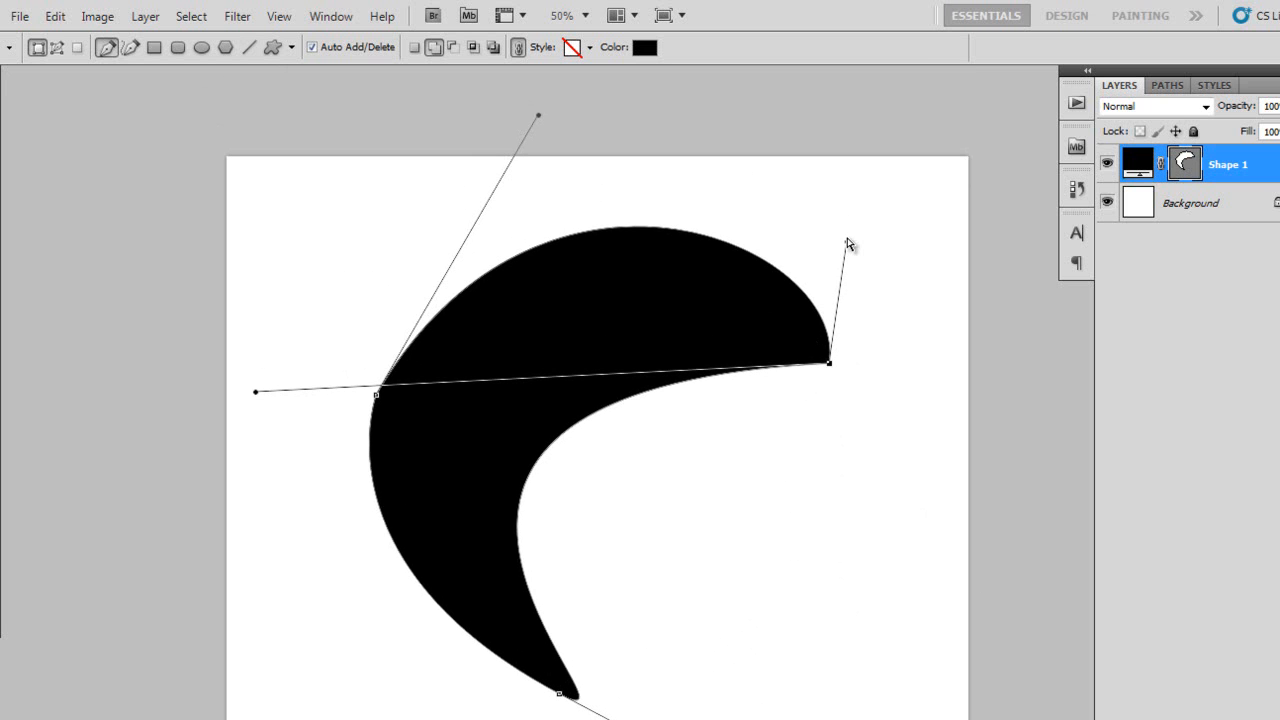
# - Reshape the crescent's outer curve by pulling the right anchor's upper handle inward and adjusting both handles of the left anchor
pyautogui.moveTo(847, 243); pyautogui.dragTo(752, 254)
pyautogui.moveTo(535, 113); pyautogui.dragTo(418, 207)
pyautogui.moveTo(424, 567); pyautogui.dragTo(437, 503)
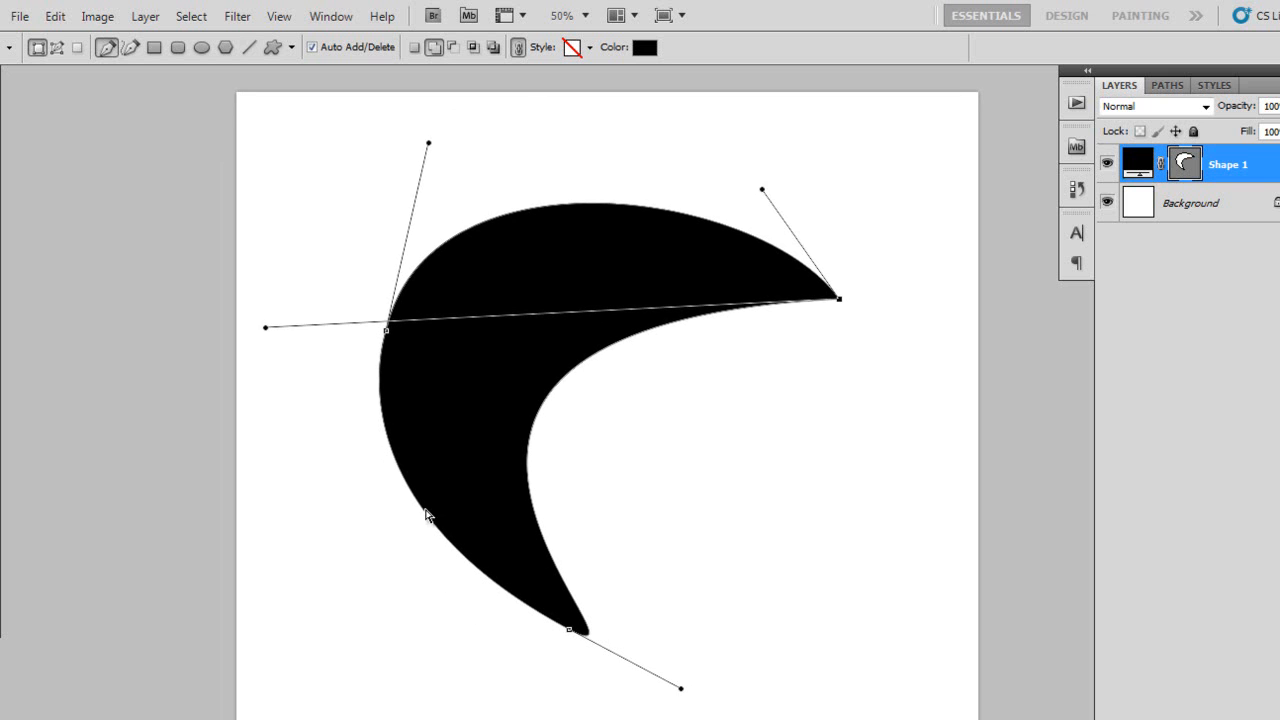
pyautogui.click(425, 515)
pyautogui.press('alt')
pyautogui.moveTo(325, 502)
pyautogui.mouseDown()
pyautogui.moveTo(360, 512)
pyautogui.moveTo(322, 503)
pyautogui.moveTo(334, 510)
pyautogui.mouseUp()
# - Reshape the crescent's inner curve and sharpen its lower tip by adjusting the bottom anchor's handle and the right anchor's lower handle
pyautogui.click(587, 621)
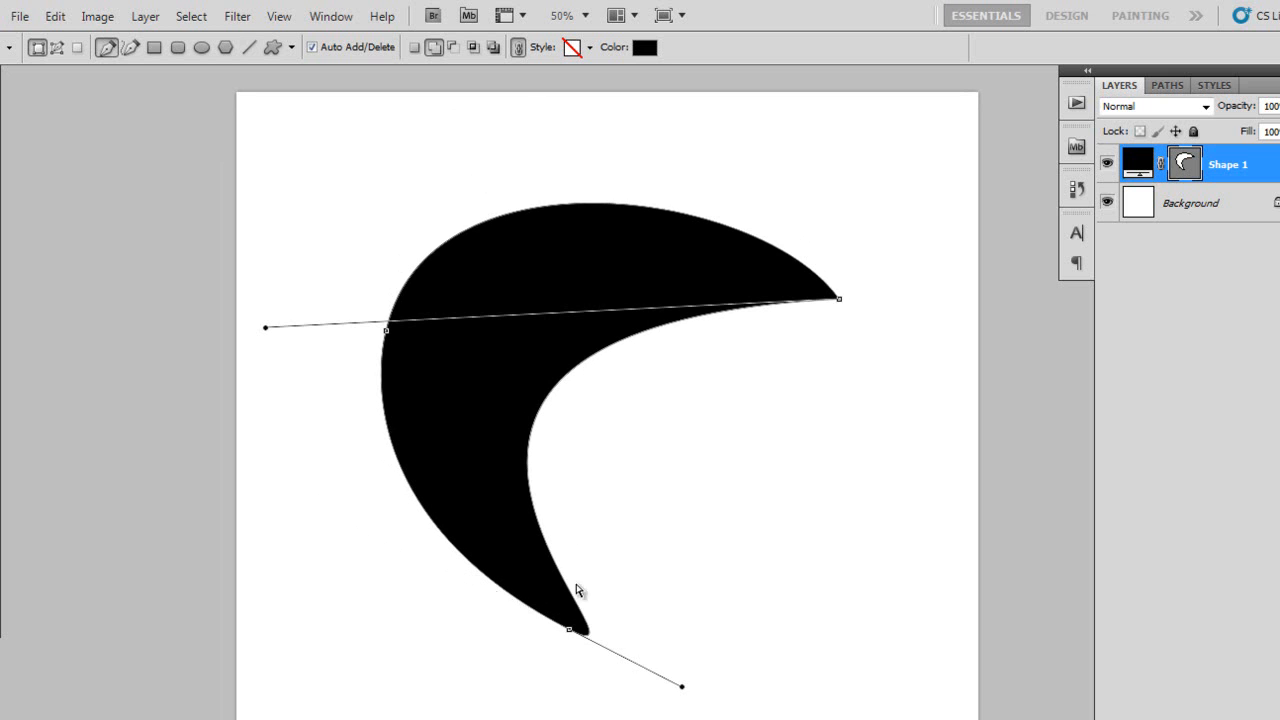
pyautogui.moveTo(265, 329); pyautogui.dragTo(190, 297)
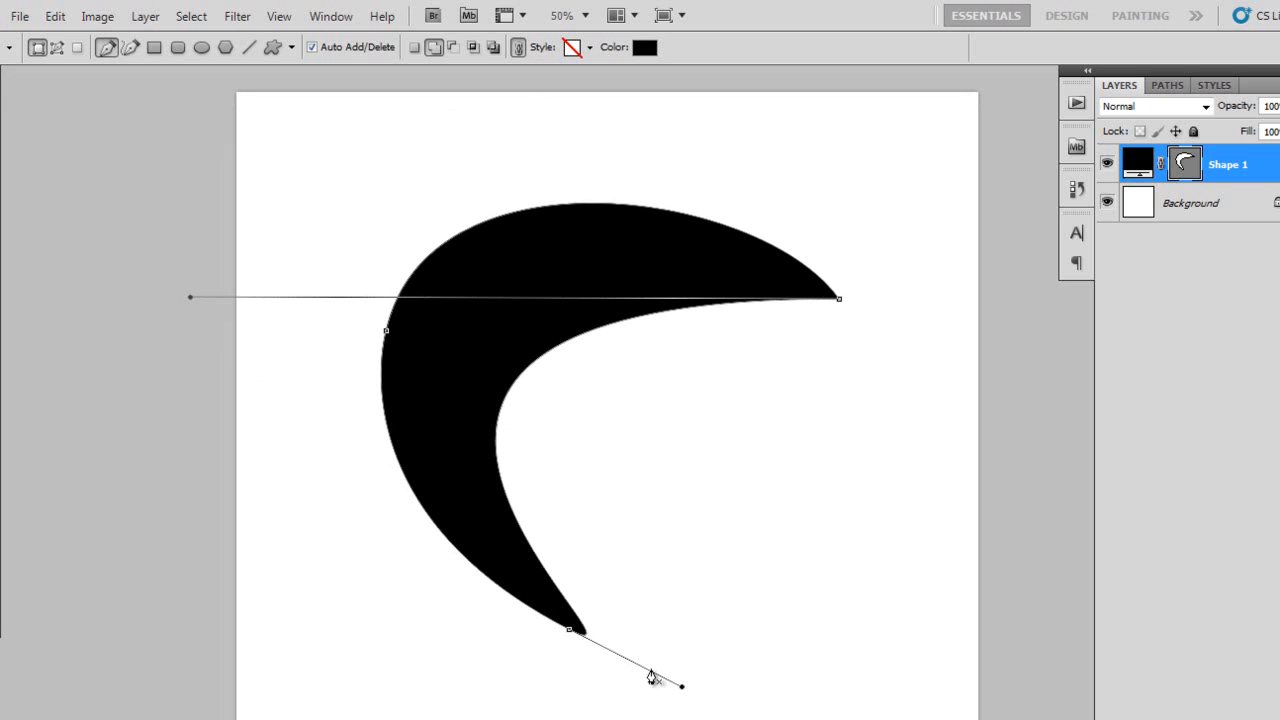
pyautogui.moveTo(682, 688); pyautogui.dragTo(478, 537)
pyautogui.moveTo(190, 297); pyautogui.dragTo(380, 261)
# - Slim the crescent's right end by pulling the right anchor's upper handle further inward, and fine-tune the left anchor's upper handle
pyautogui.click(810, 273)
pyautogui.moveTo(762, 189); pyautogui.dragTo(680, 177)
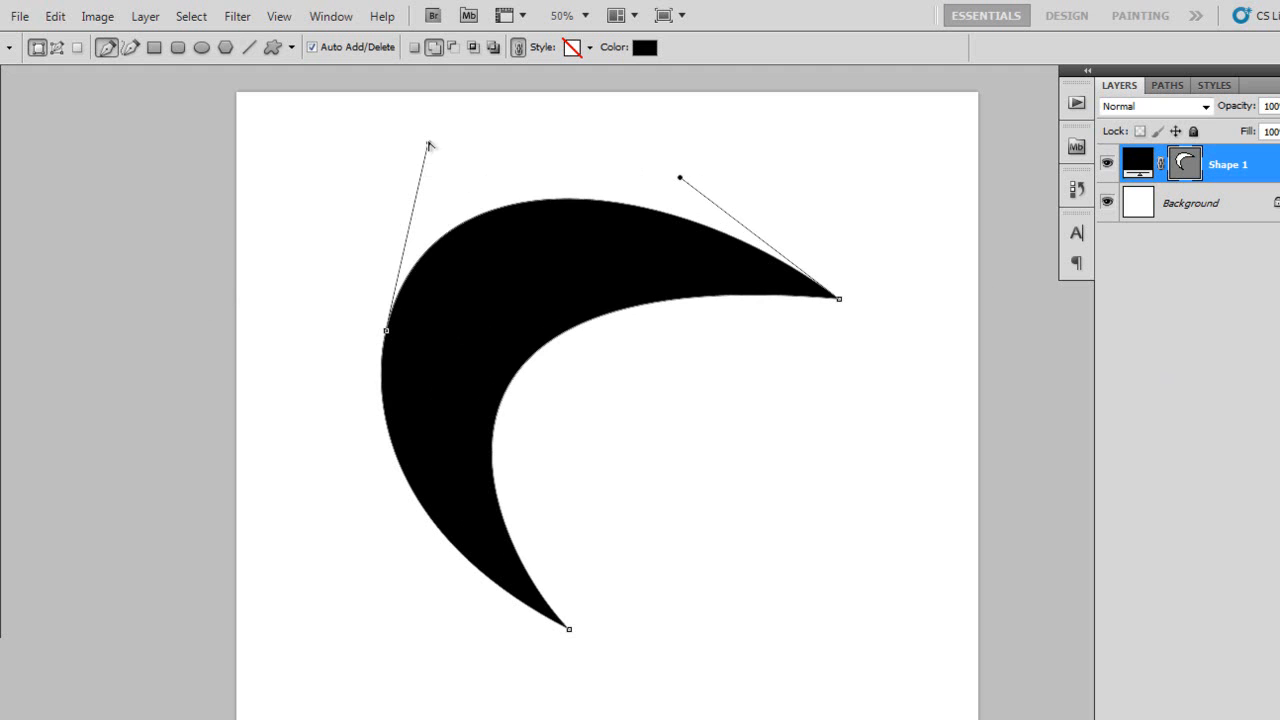
pyautogui.moveTo(428, 144)
pyautogui.mouseDown()
pyautogui.moveTo(457, 164)
pyautogui.moveTo(442, 145)
pyautogui.mouseUp()
pyautogui.click(387, 333)
pyautogui.moveTo(443, 147)
pyautogui.mouseDown()
pyautogui.moveTo(457, 150)
pyautogui.moveTo(440, 137)
pyautogui.mouseUp()
pyautogui.click(1153, 355)
pyautogui.click(1153, 355)
# - Select the crescent's vector mask on the Shape 1 layer and delete the whole shape layer
pyautogui.press('v')
pyautogui.moveTo(694, 464); pyautogui.dragTo(711, 412)
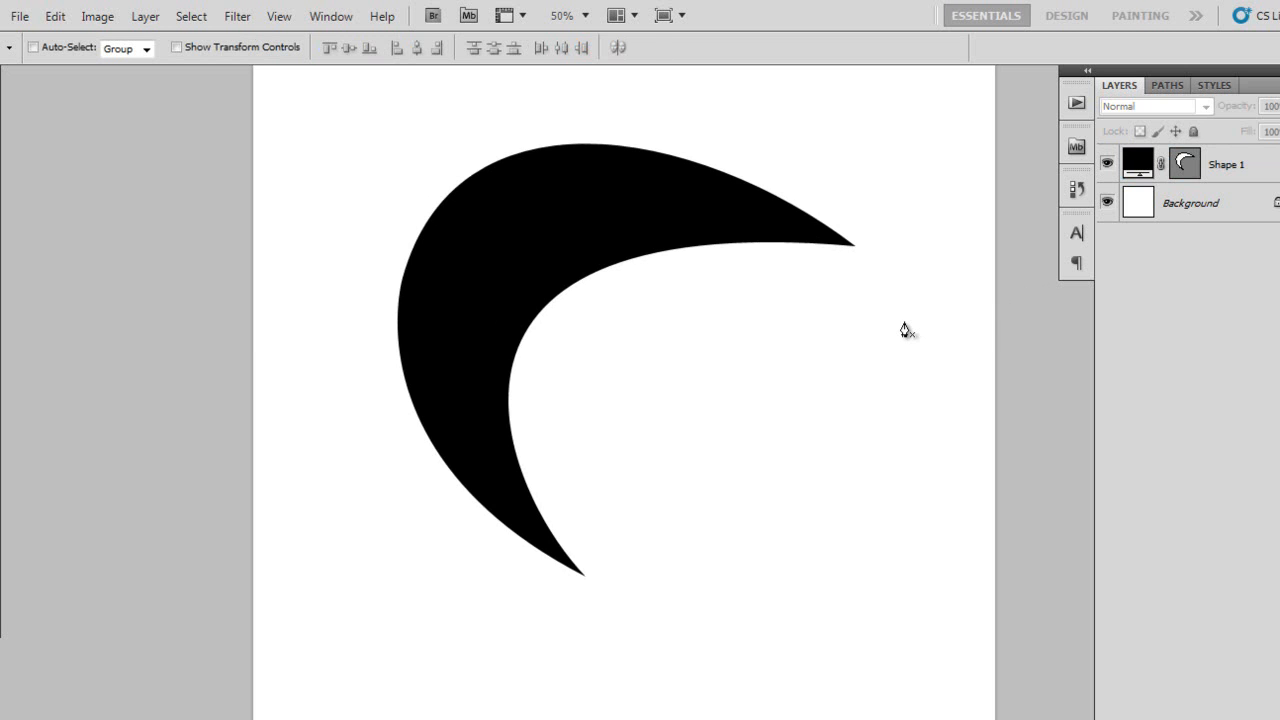
pyautogui.press('p')
pyautogui.press('space')
pyautogui.moveTo(886, 337); pyautogui.dragTo(790, 302)
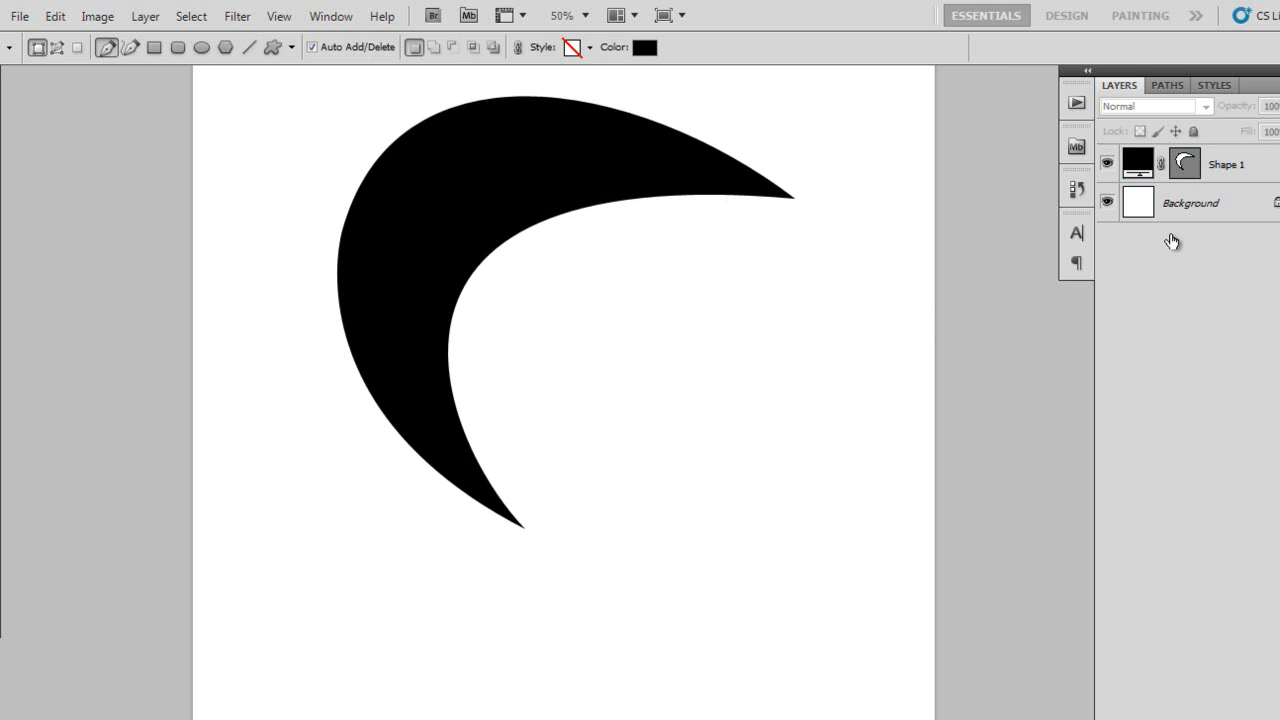
pyautogui.click(1185, 166)
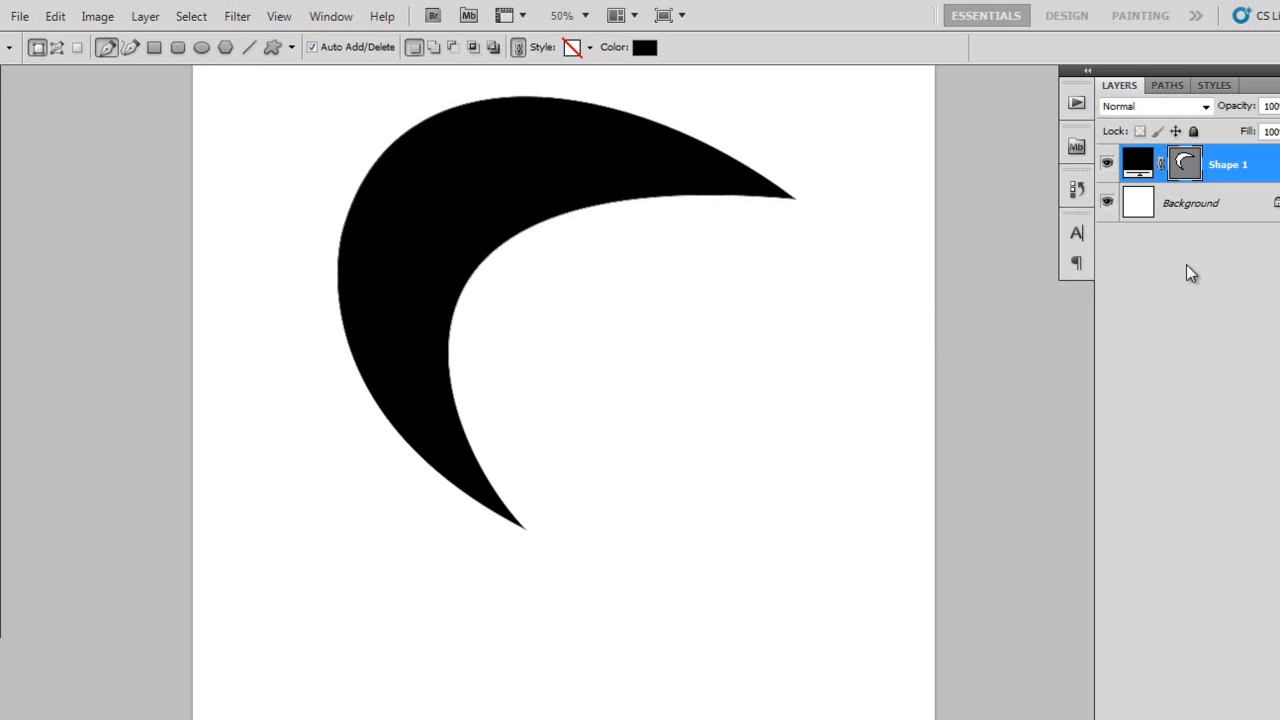
pyautogui.press('Delete')
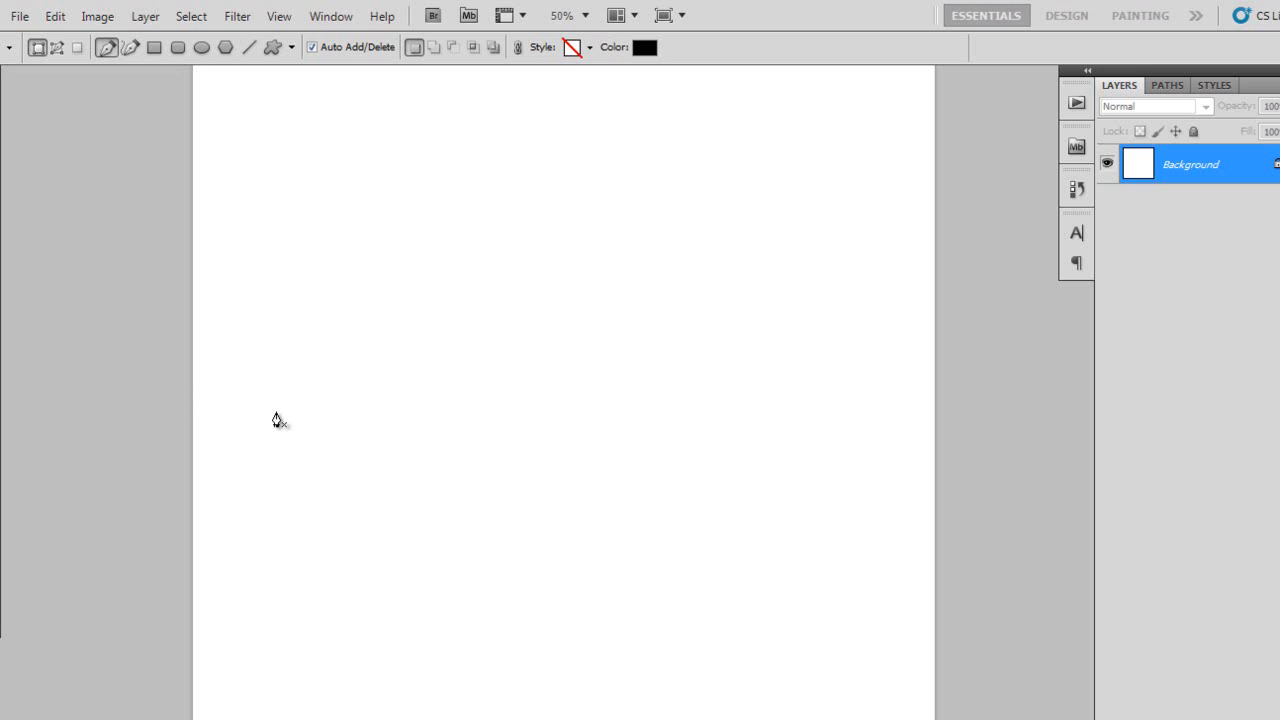
# - Draw a thin horizontal bar across the canvas with the Pen tool, placing its four anchors beyond the canvas edges and closing the path
pyautogui.click(159, 452)
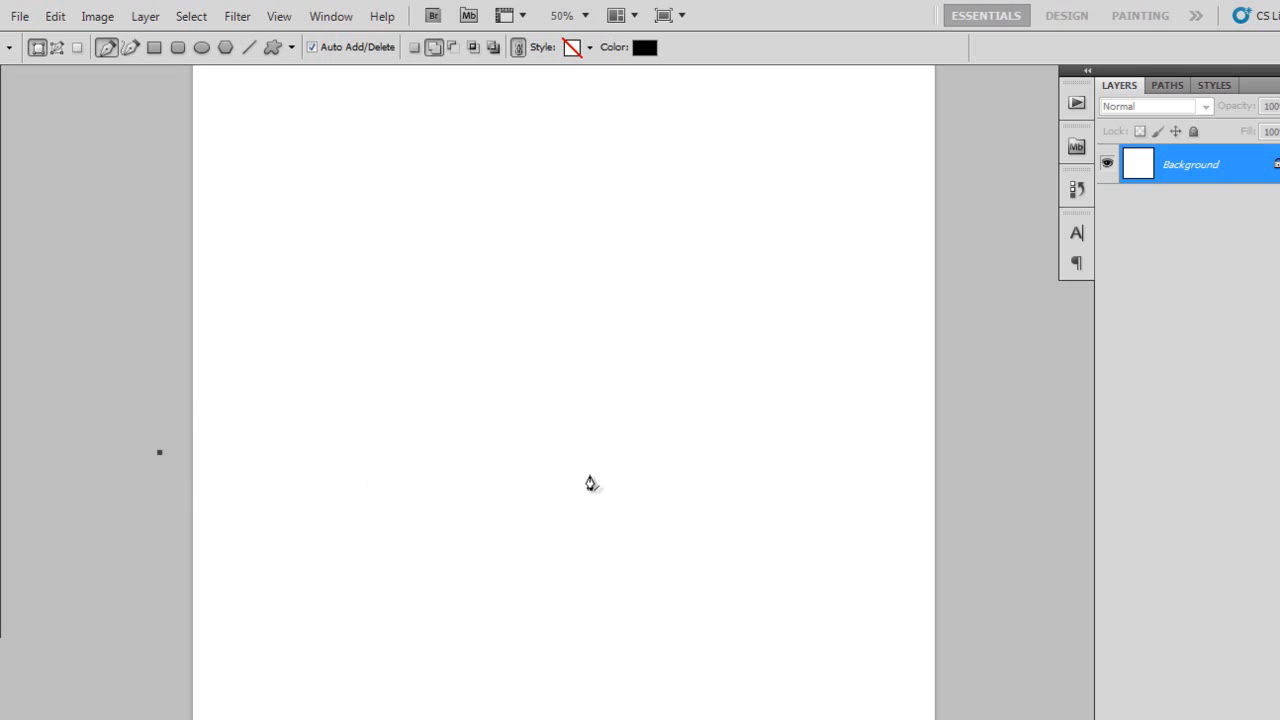
pyautogui.click(1049, 452)
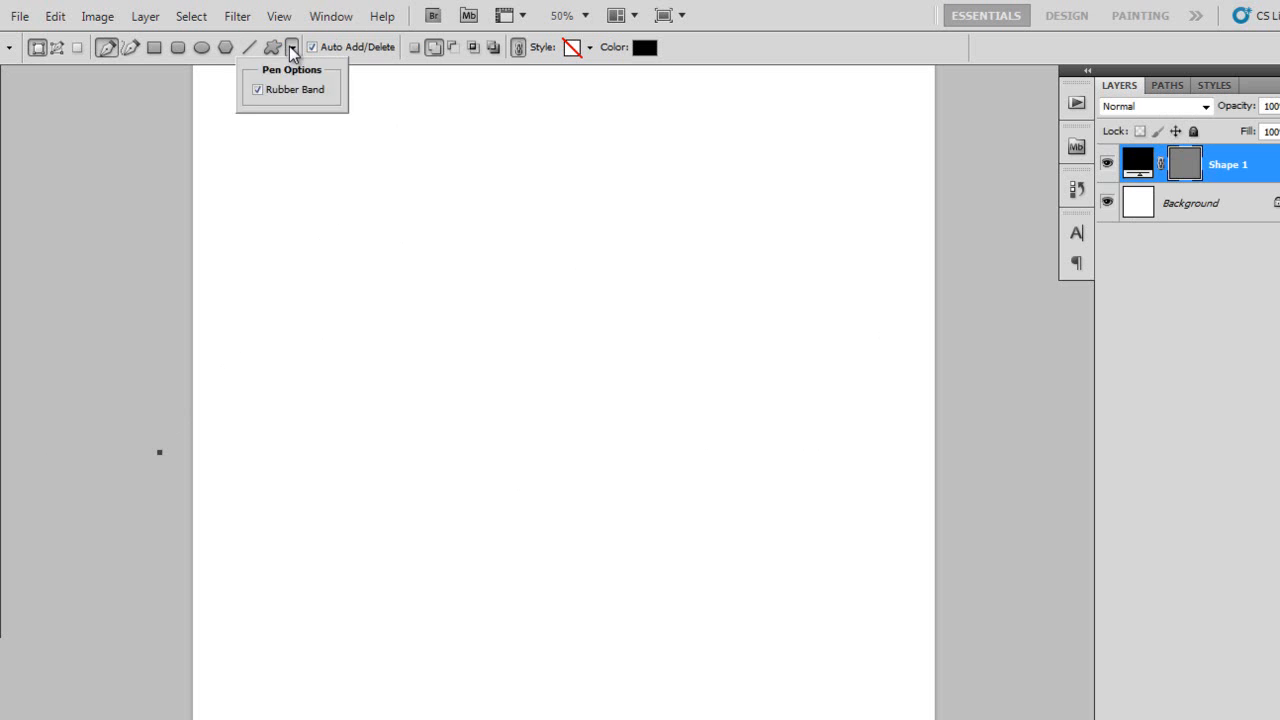
pyautogui.click(291, 48)
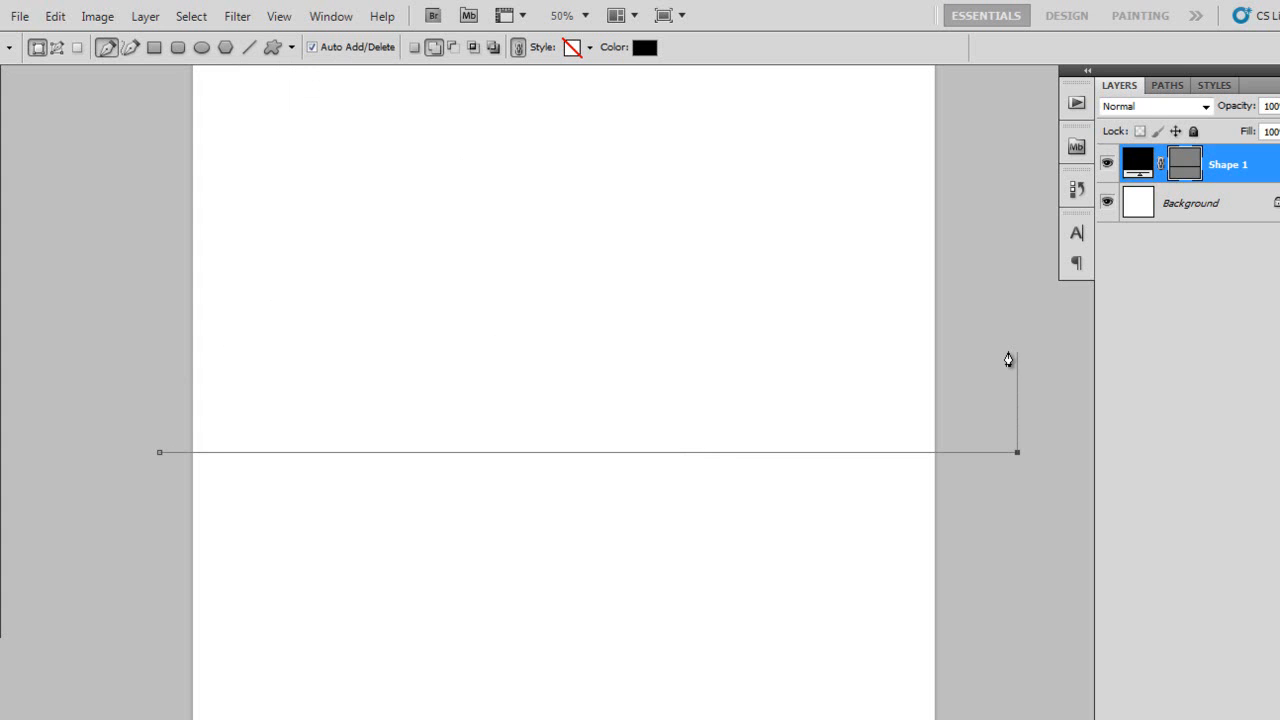
pyautogui.click(1010, 440)
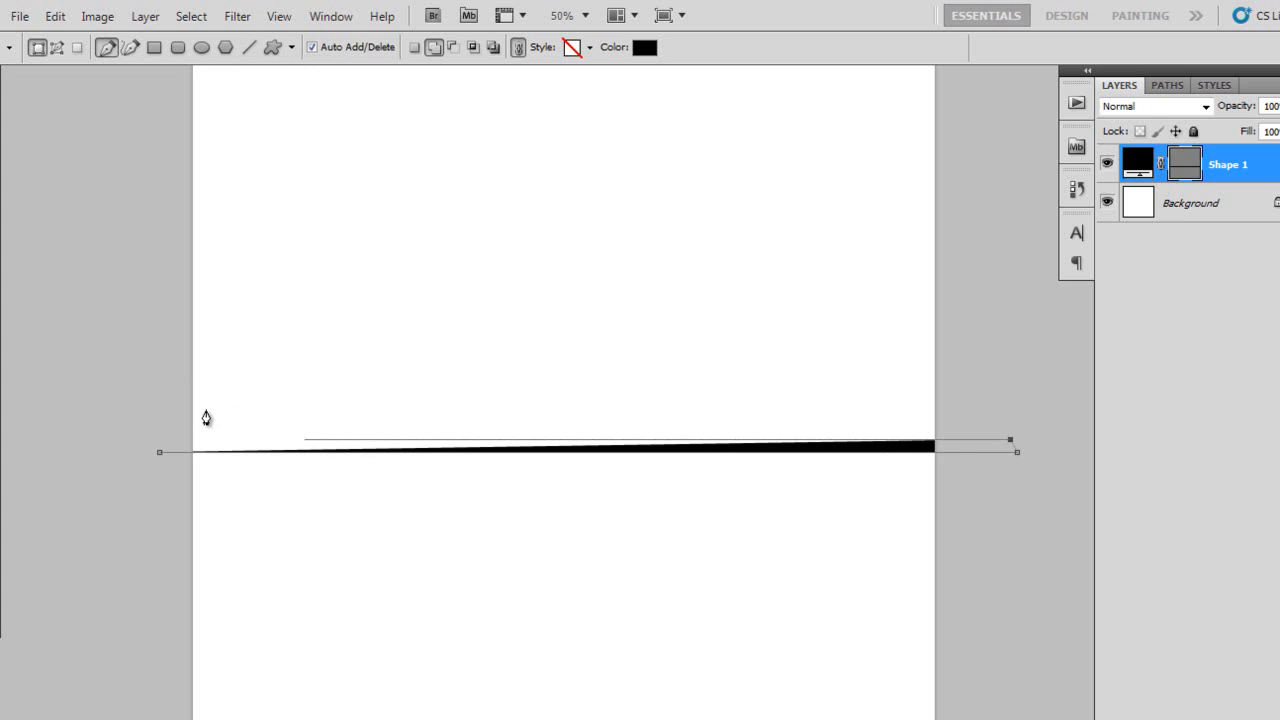
pyautogui.click(127, 439)
pyautogui.click(158, 453)
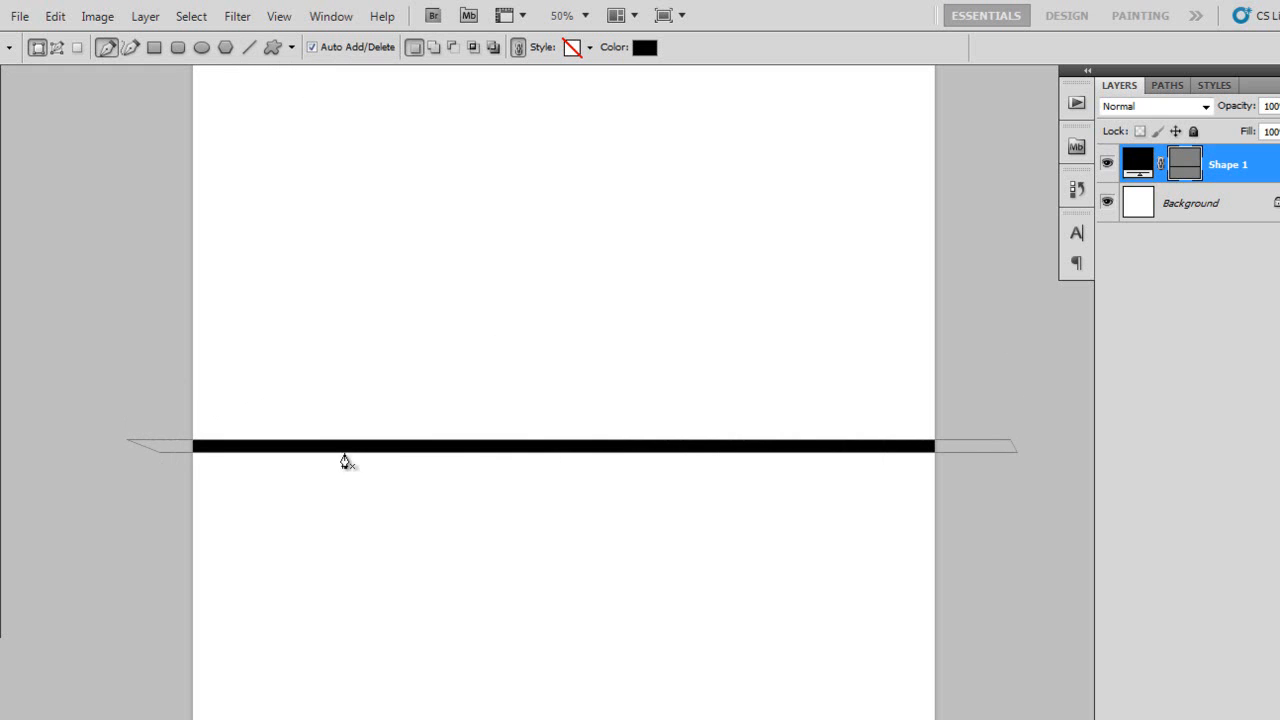
# - Deselect the bar's path, reselect its vector mask, and set the Pen tool to add to the shape area
pyautogui.click(1187, 427)
pyautogui.press('v')
pyautogui.moveTo(762, 477); pyautogui.dragTo(760, 515)
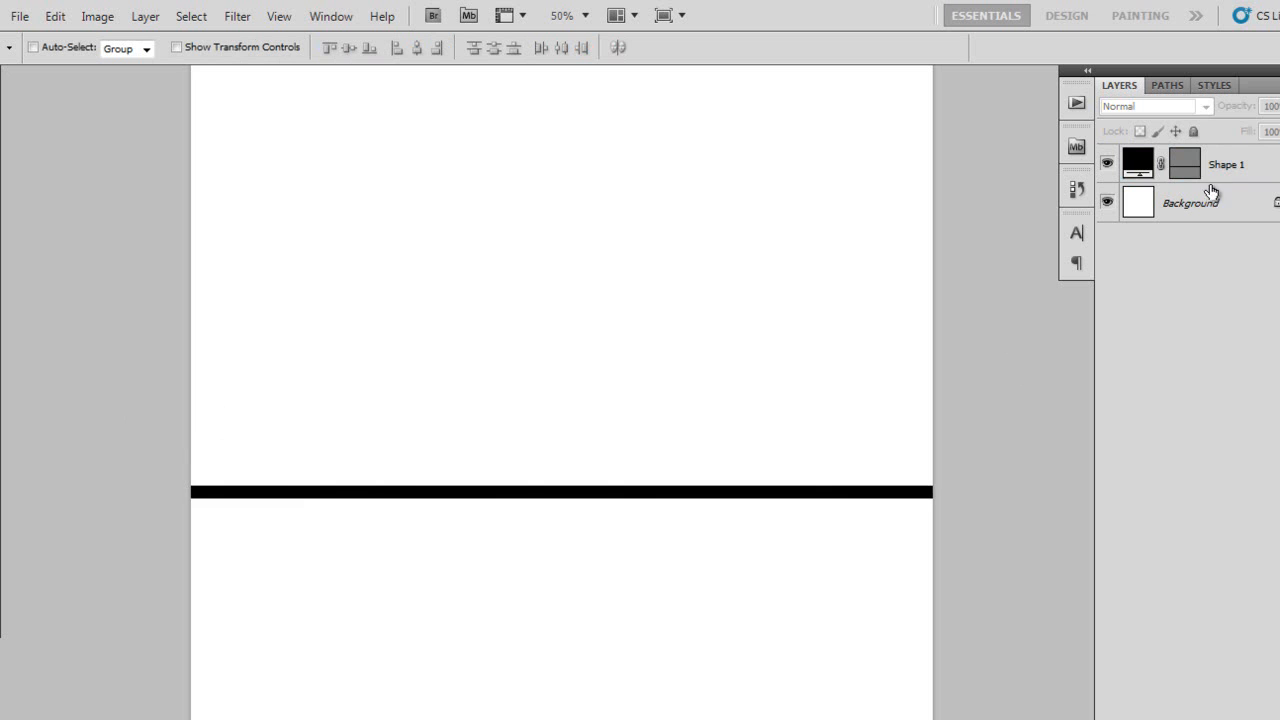
pyautogui.click(1184, 165)
pyautogui.press('p')
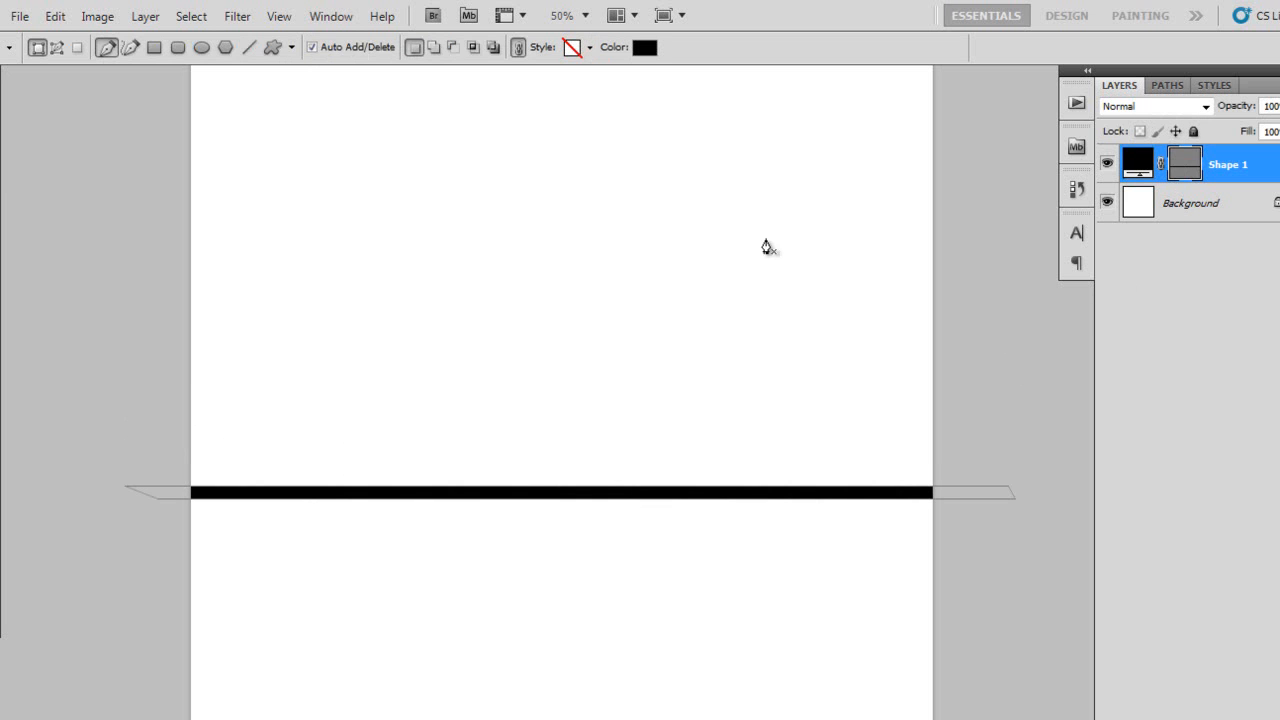
pyautogui.click(436, 48)
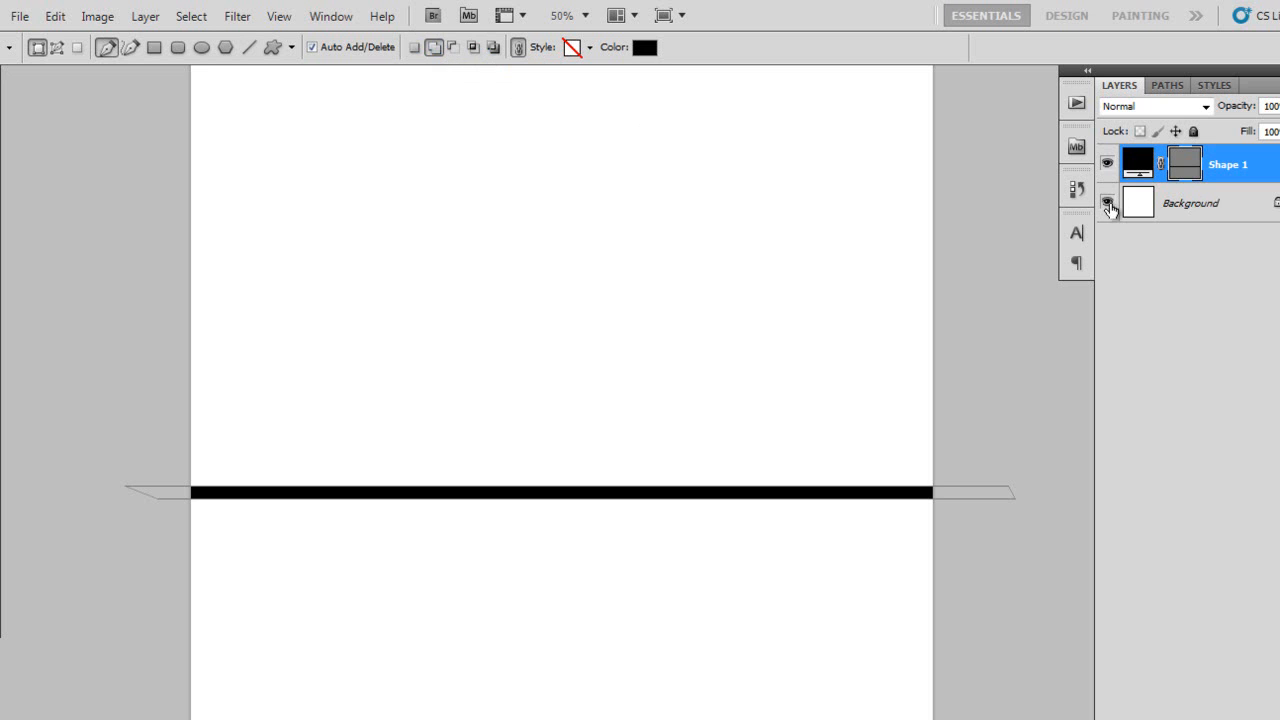
# - Add a thin diagonal bar to the same shape layer, running from the horizontal bar past the canvas's upper-left corner
pyautogui.click(1183, 238)
pyautogui.click(1186, 167)
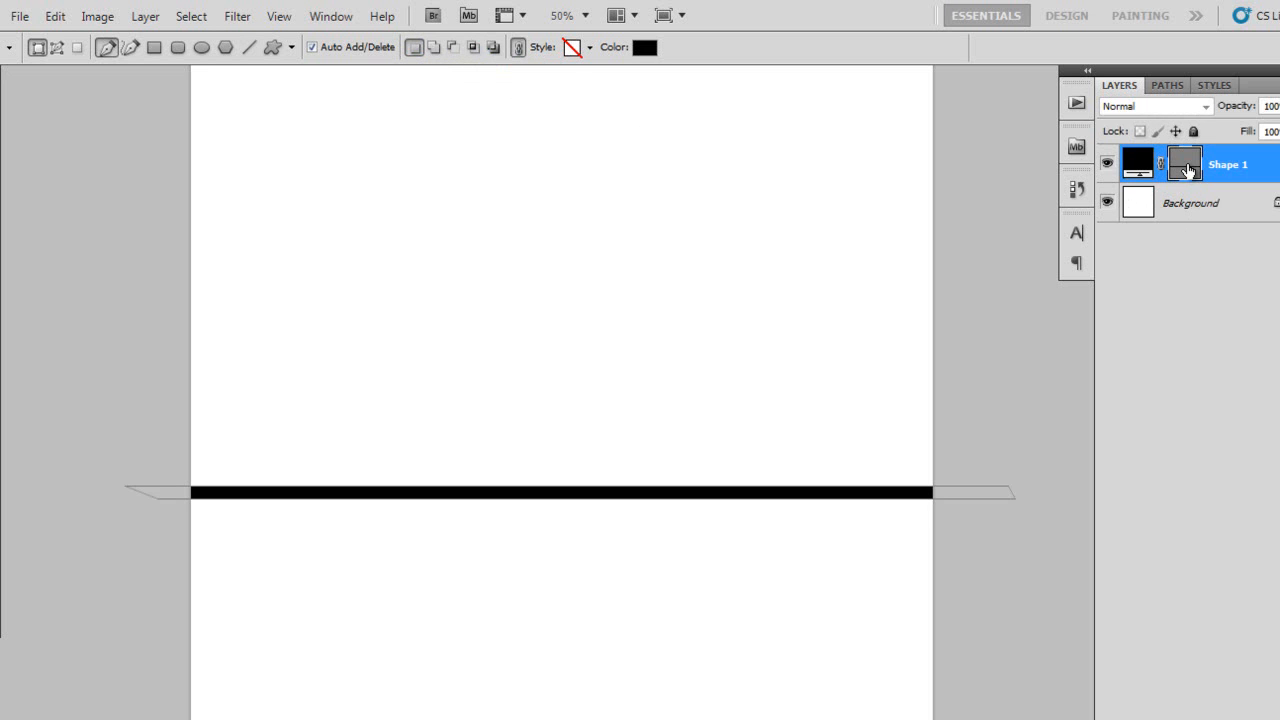
pyautogui.click(435, 46)
pyautogui.moveTo(617, 473); pyautogui.dragTo(646, 584)
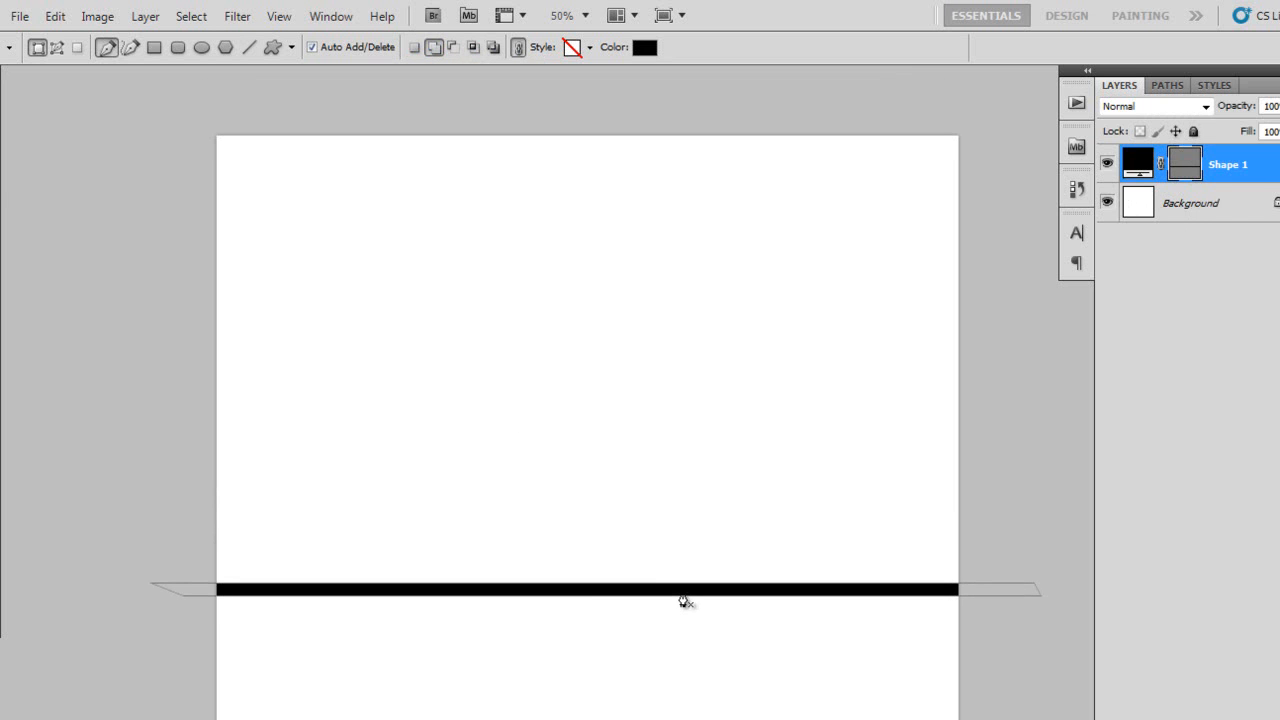
pyautogui.click(681, 590)
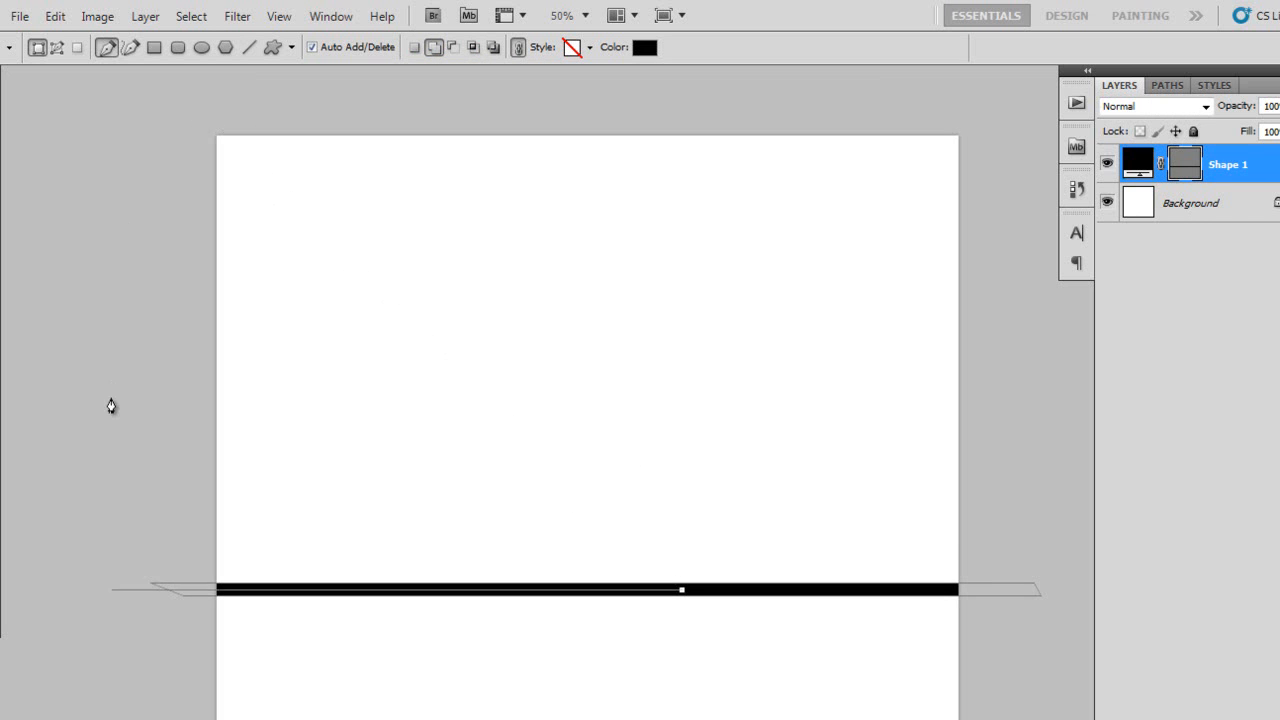
pyautogui.click(209, 112)
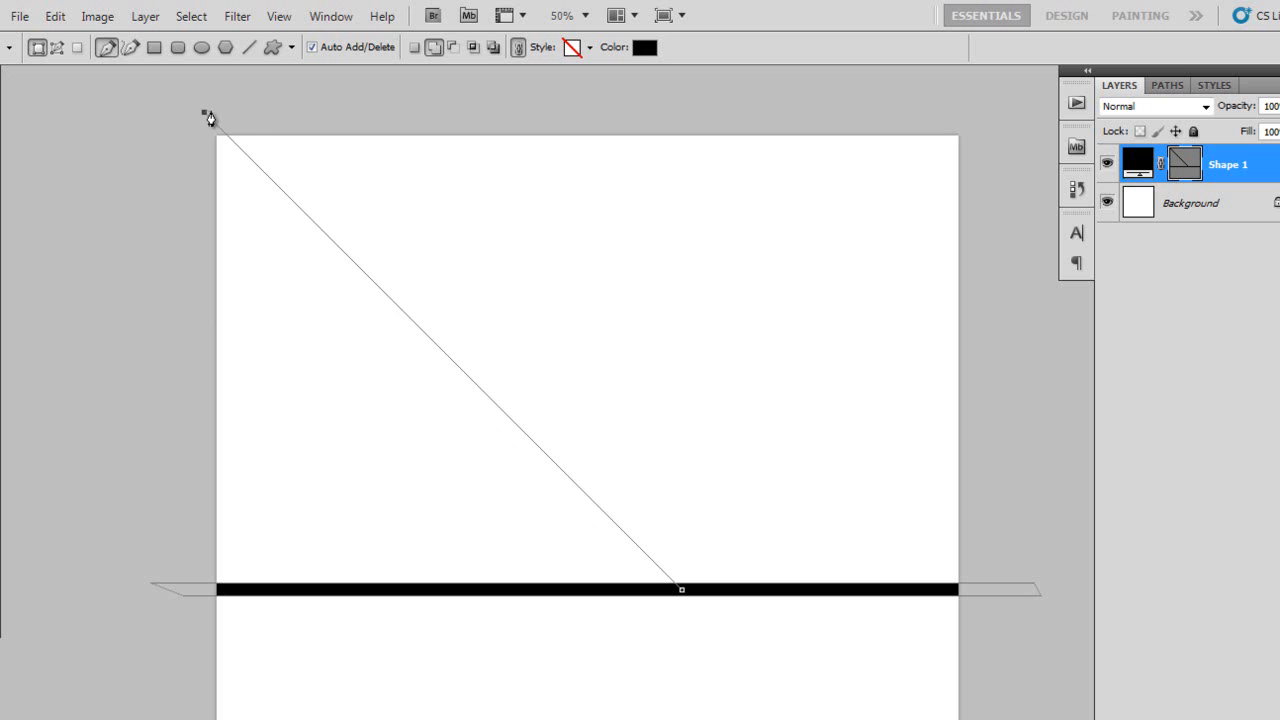
pyautogui.click(688, 589)
pyautogui.click(690, 590)
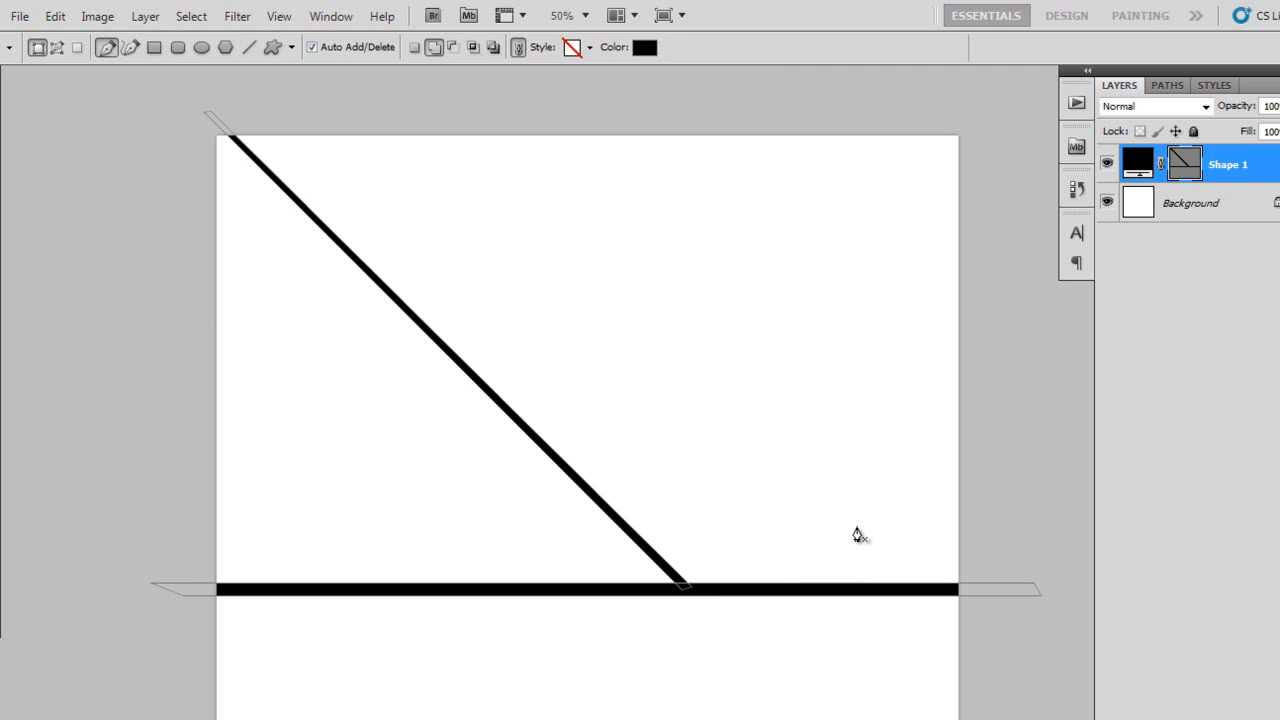
# - Delete the shape layer holding both bars and return to the Pen tool
pyautogui.press('v')
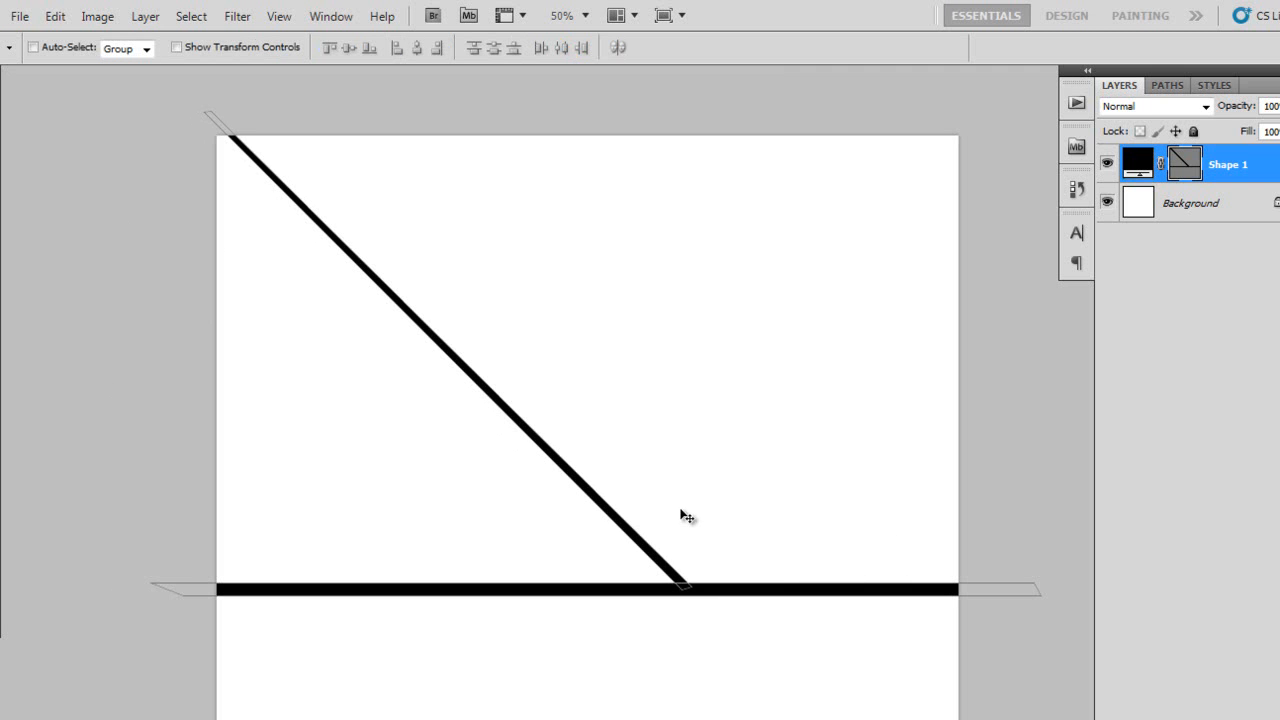
pyautogui.press('Delete')
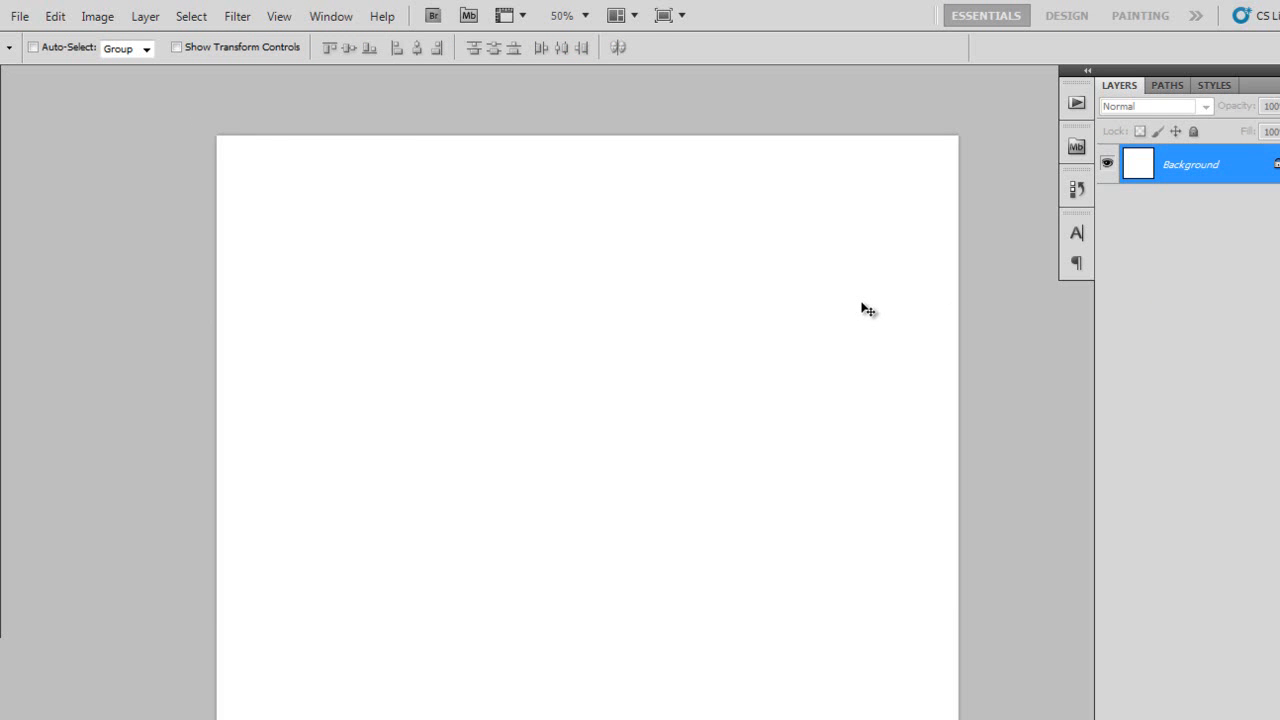
pyautogui.press('p')
pyautogui.moveTo(433, 308); pyautogui.dragTo(403, 214)
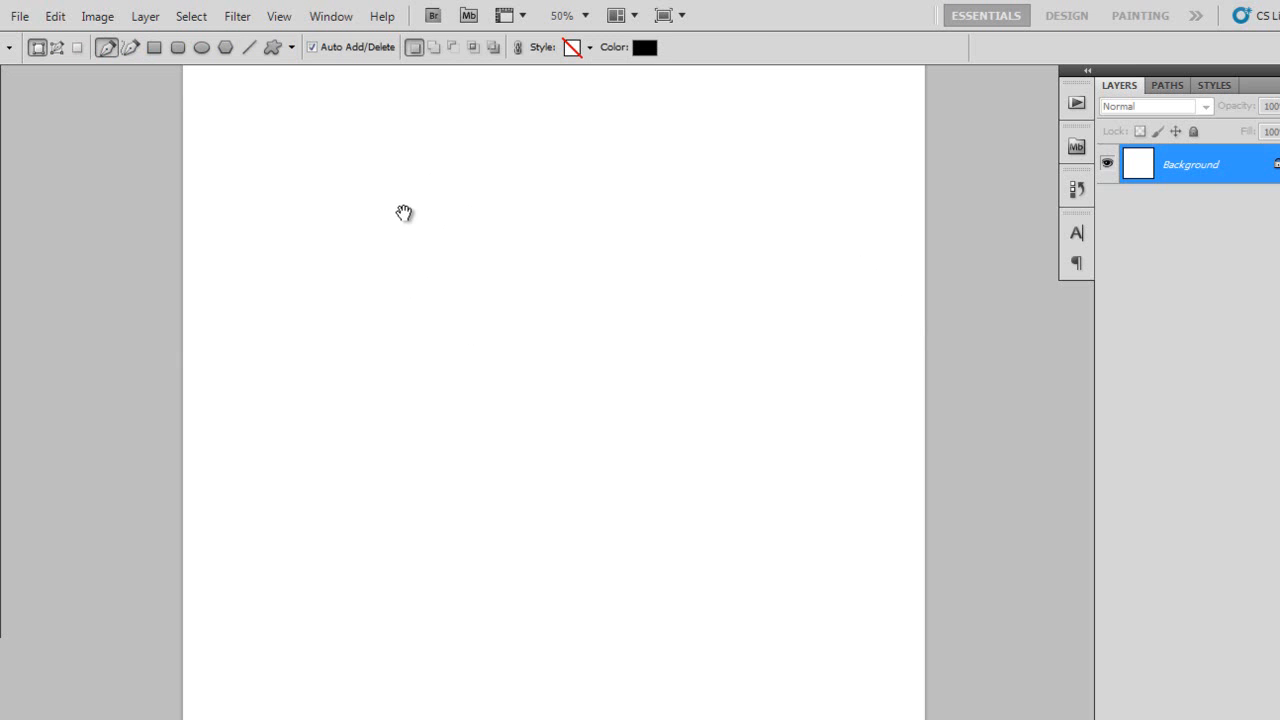
# - Draw a curved segment from an anchor at the canvas's upper left to a lower middle anchor with long, nearly horizontal handles
pyautogui.click(326, 180)
pyautogui.hotkey('ctrl', 'z')
pyautogui.click(320, 186)
pyautogui.click(480, 528)
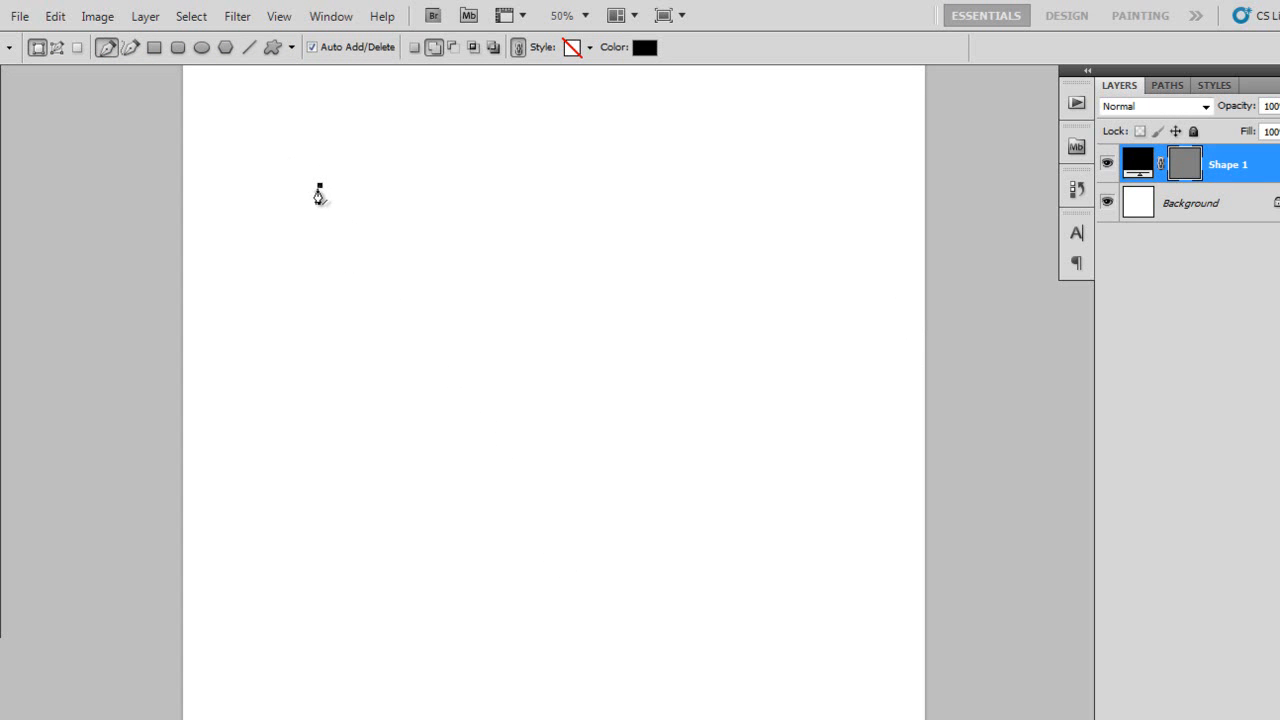
pyautogui.moveTo(574, 553); pyautogui.dragTo(870, 569)
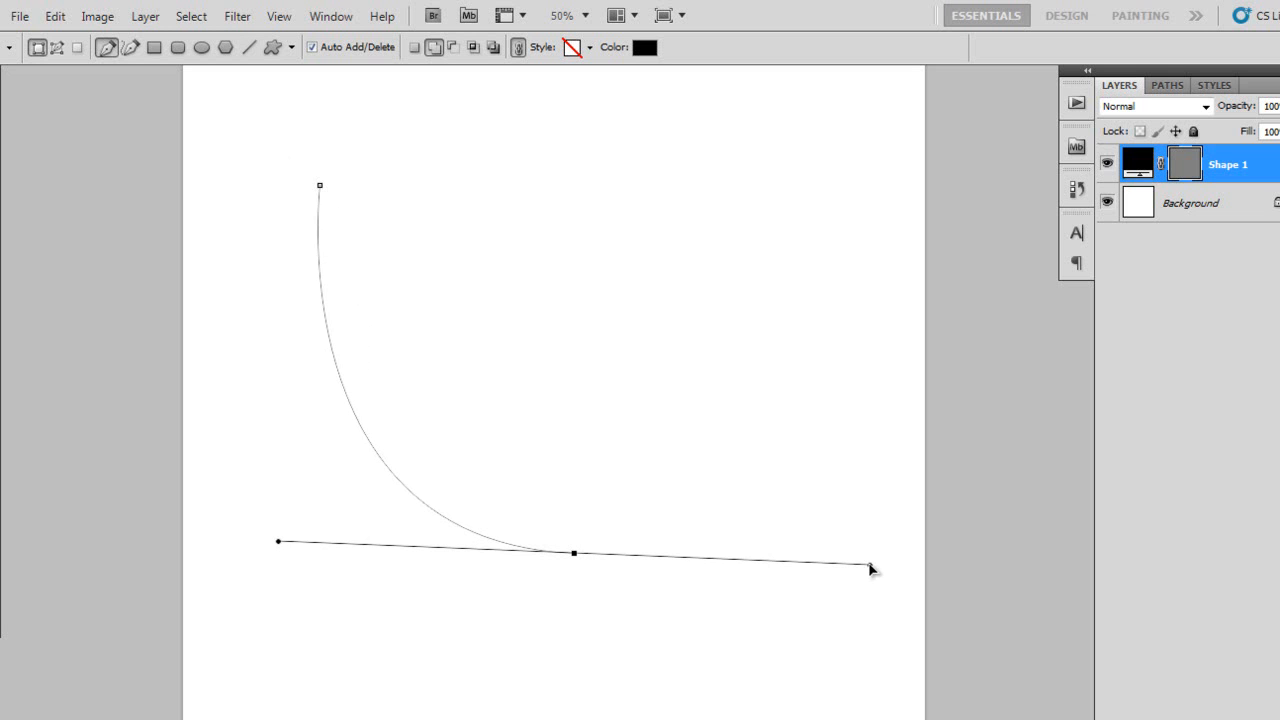
# - Fine-tune the lower anchor's horizontal handles and add a corner anchor at the upper right to form a rounded bowl
pyautogui.moveTo(870, 568); pyautogui.dragTo(871, 565)
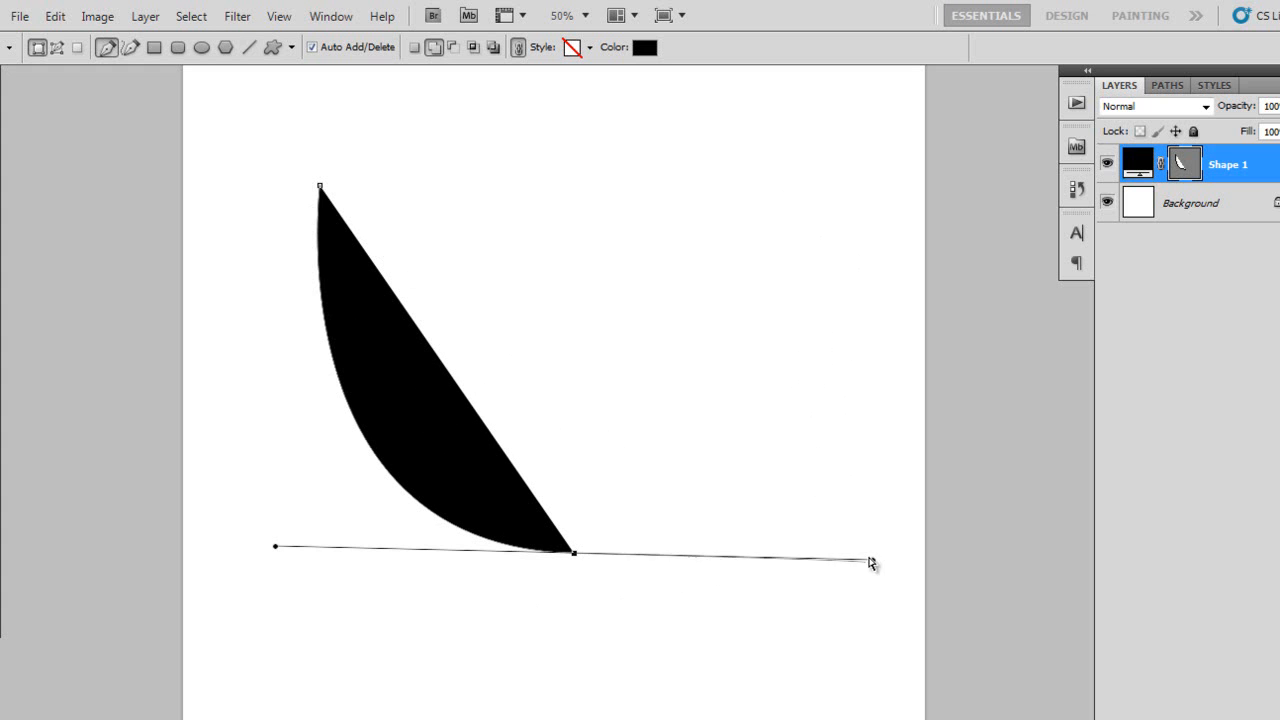
pyautogui.moveTo(873, 559)
pyautogui.mouseDown()
pyautogui.moveTo(862, 555)
pyautogui.moveTo(879, 548)
pyautogui.mouseUp()
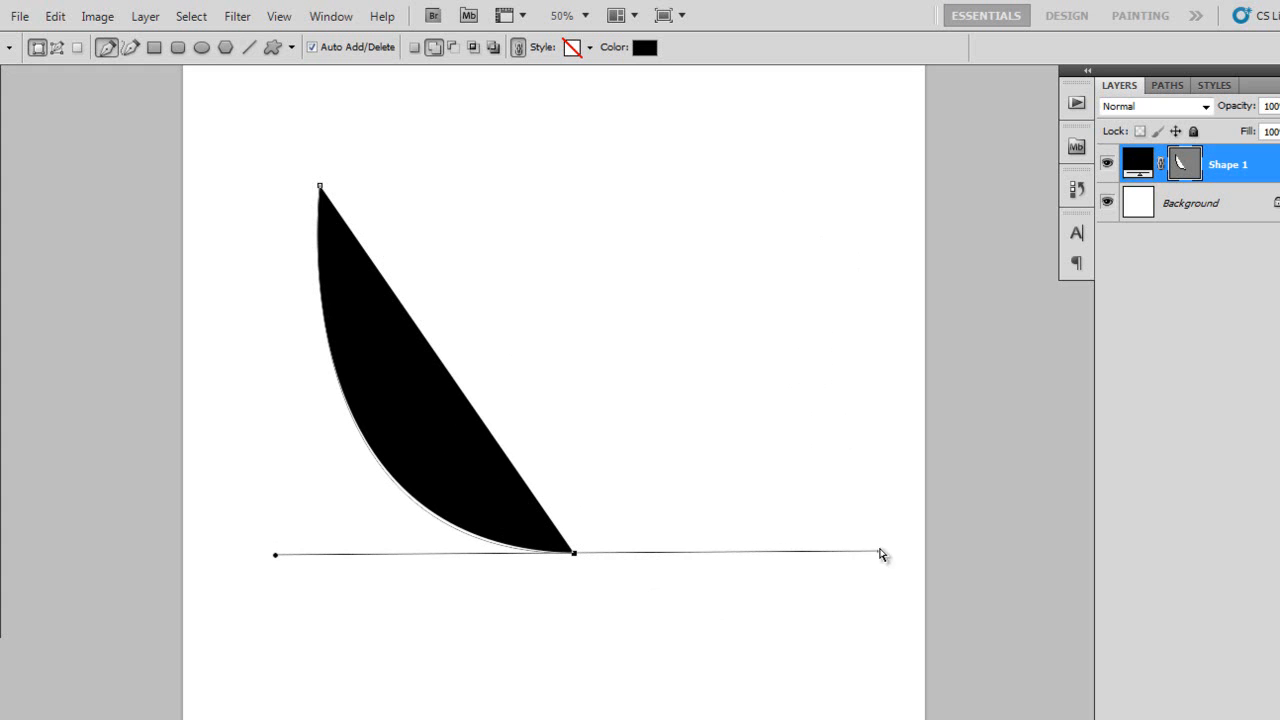
pyautogui.click(783, 163)
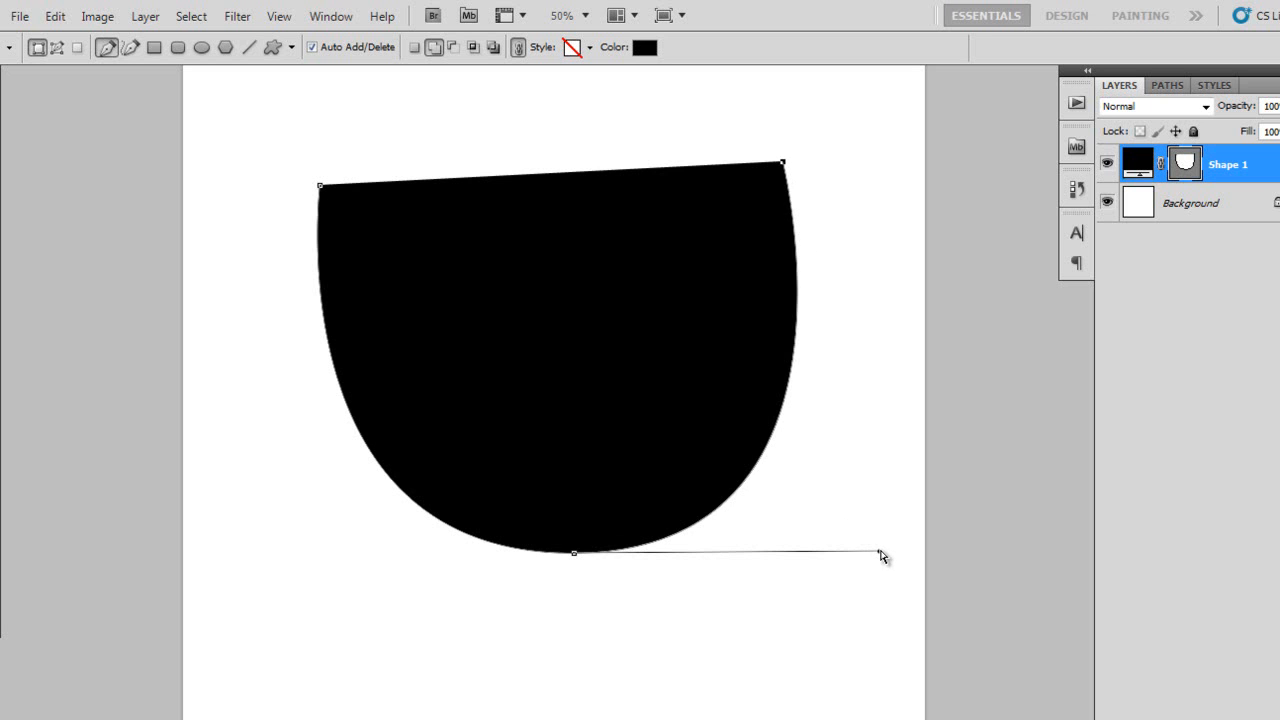
pyautogui.moveTo(880, 551); pyautogui.dragTo(870, 553)
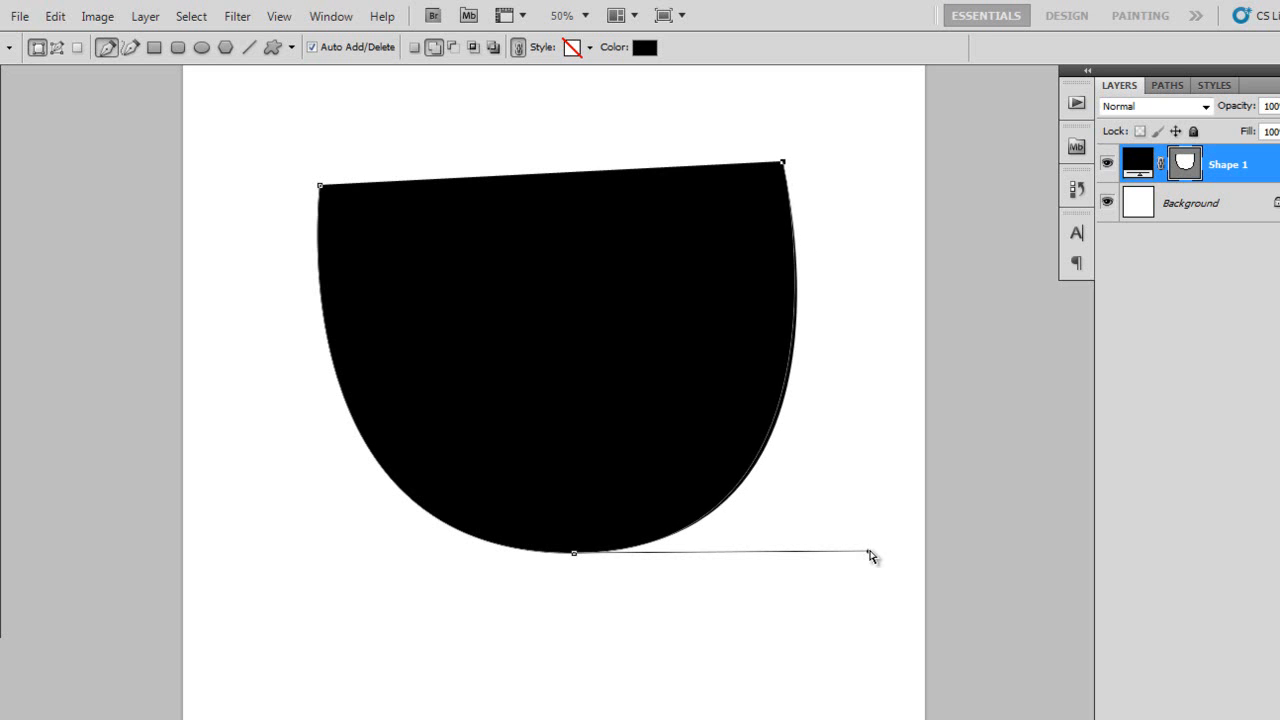
# - Nudge the bowl's upper-left anchor slightly up and its upper-right anchor slightly outward
pyautogui.moveTo(658, 243); pyautogui.dragTo(704, 355)
pyautogui.click(366, 302)
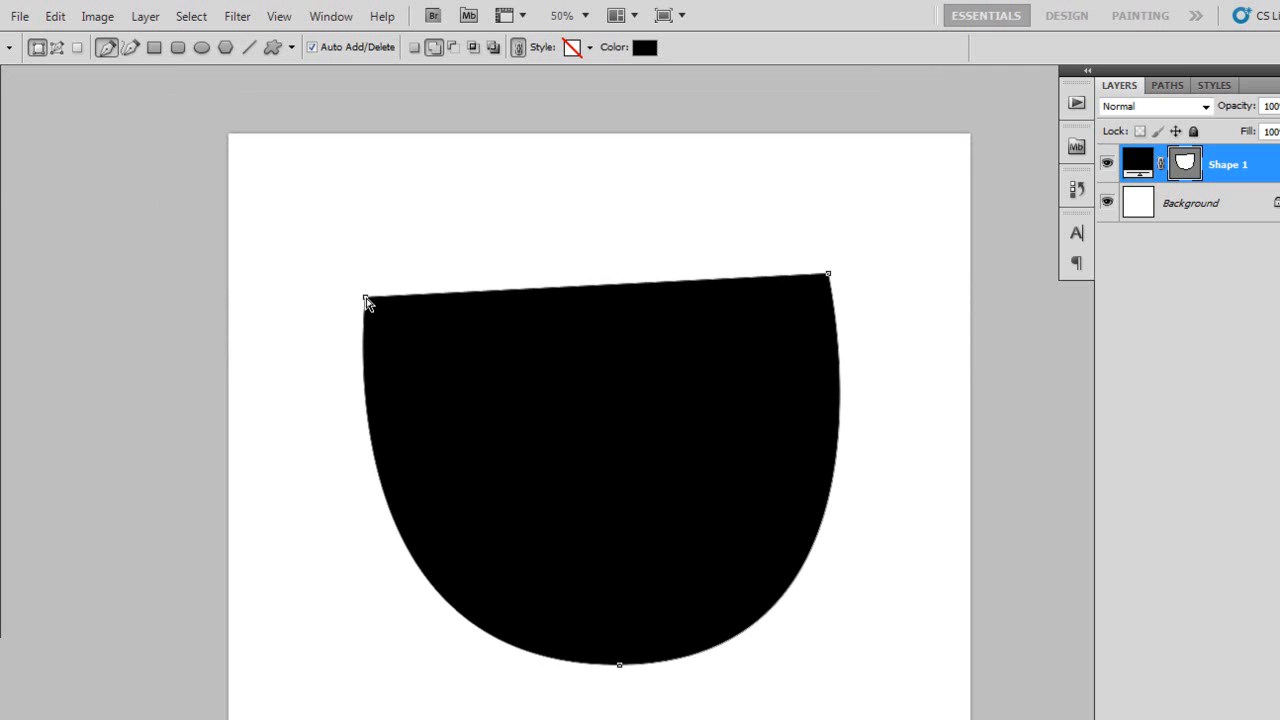
pyautogui.keyDown('ctrl'); pyautogui.click(366, 298); pyautogui.keyUp('ctrl')
pyautogui.moveTo(365, 298); pyautogui.dragTo(364, 291)
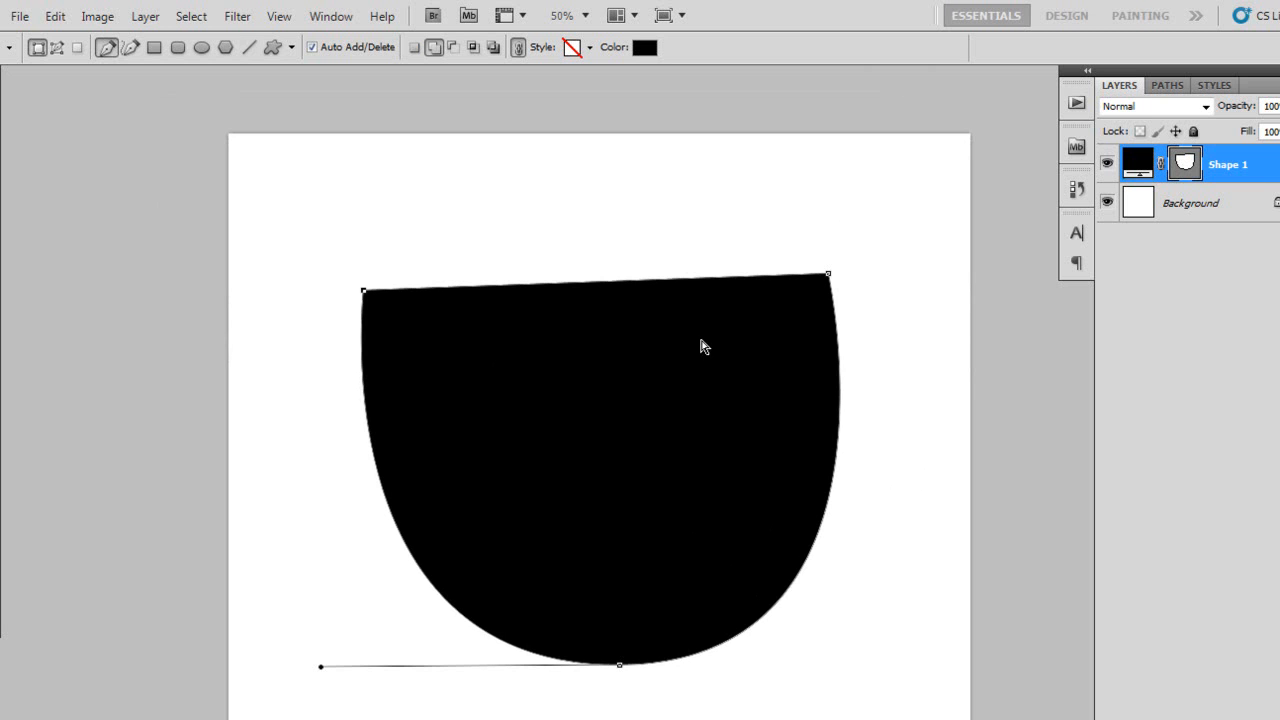
pyautogui.moveTo(828, 276); pyautogui.dragTo(838, 281)
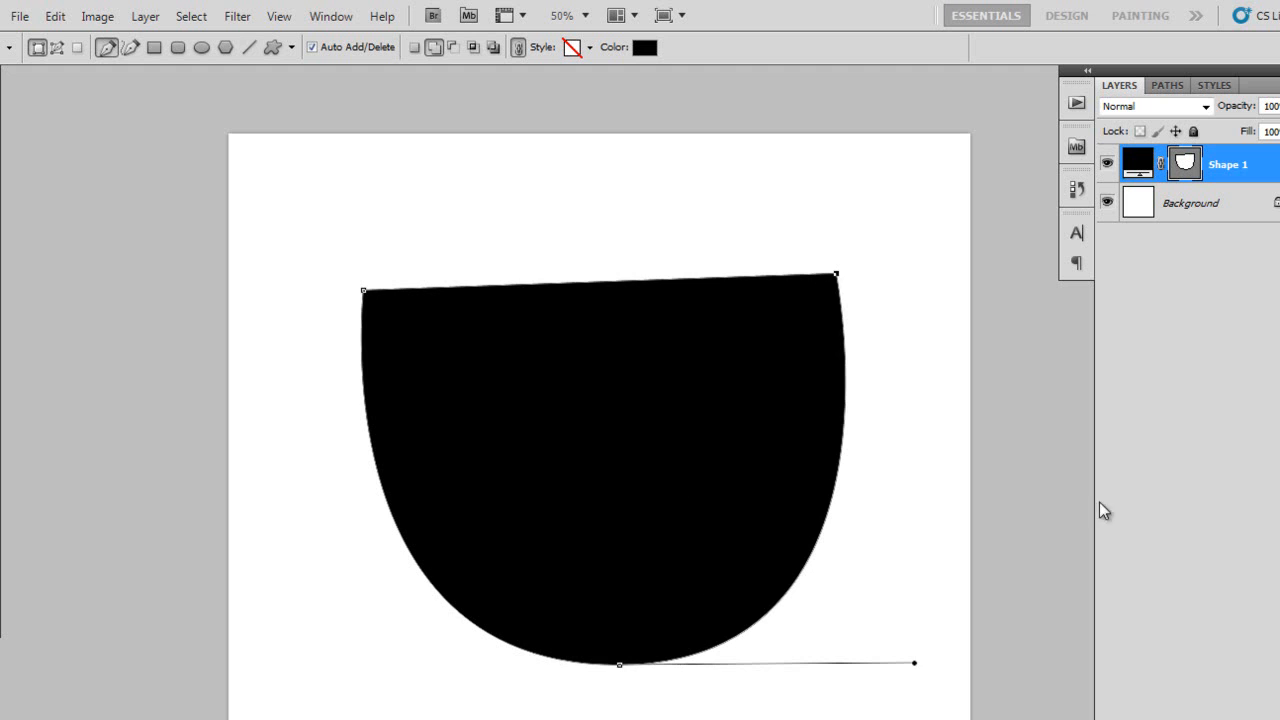
# - Deselect the bowl's path and reselect its vector mask on the Shape 1 layer
pyautogui.click(1243, 440)
pyautogui.moveTo(622, 508); pyautogui.dragTo(652, 385)
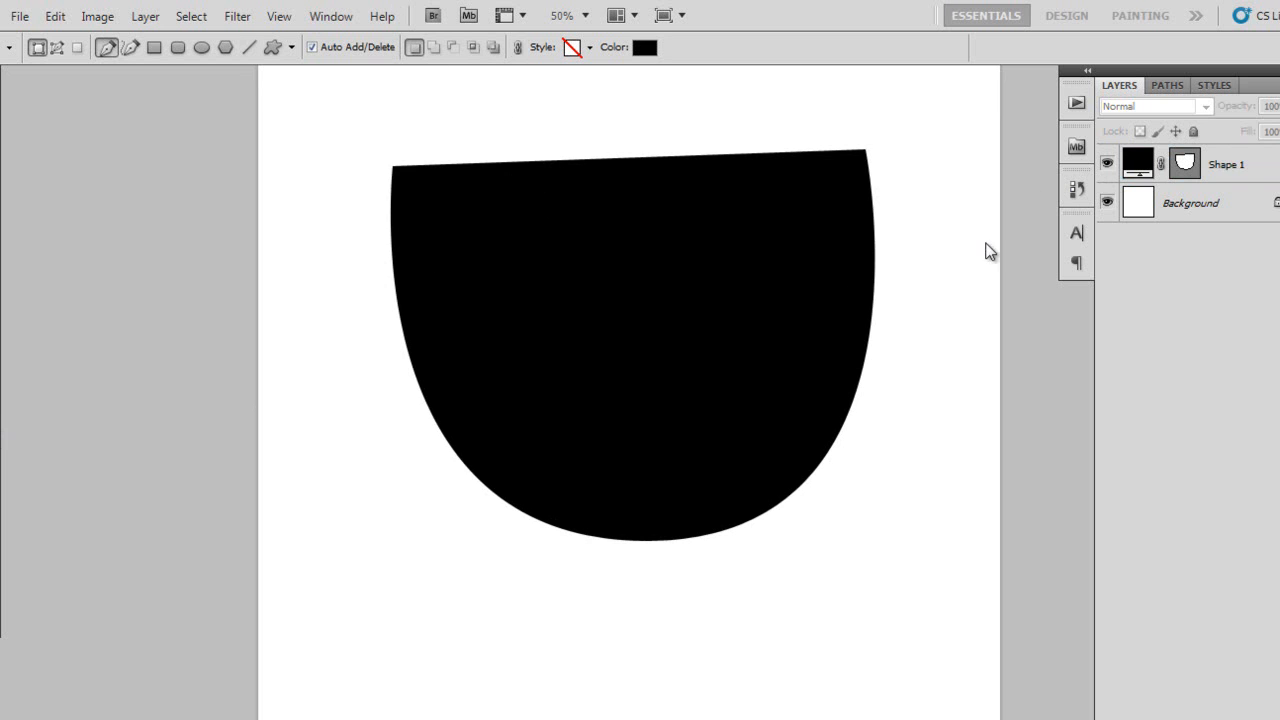
pyautogui.click(1187, 166)
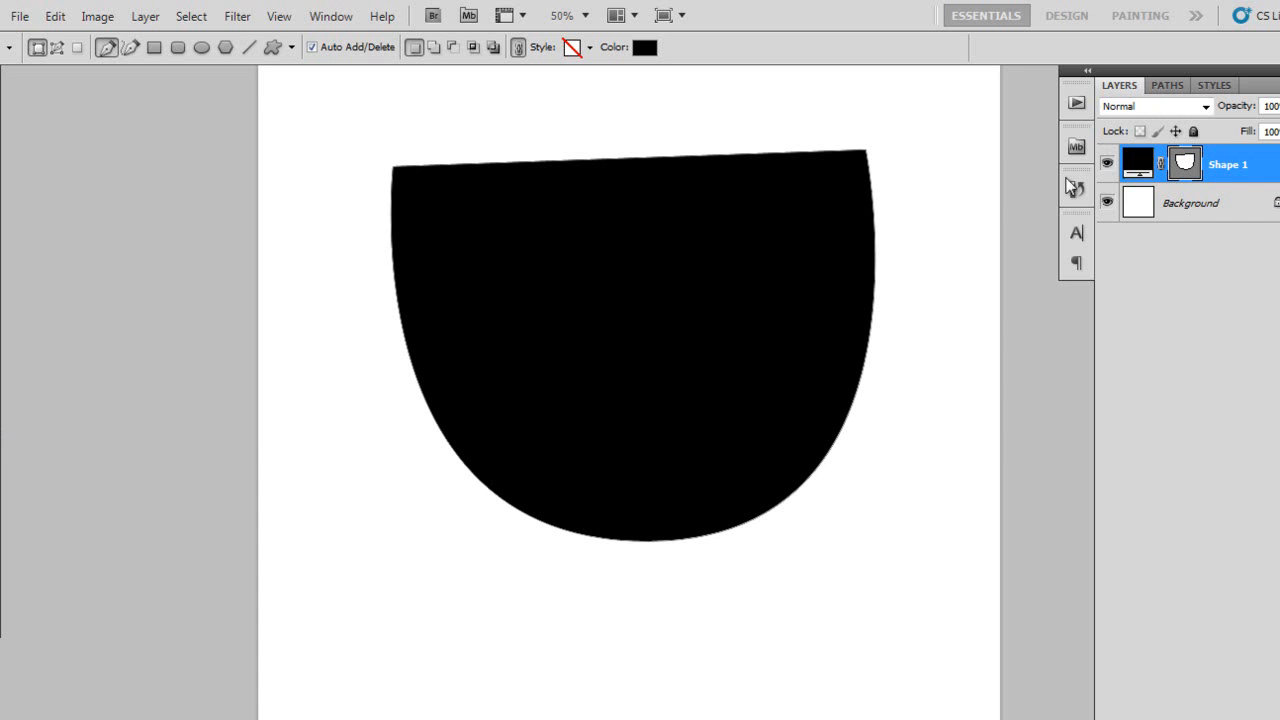
# - Add an anchor on the bowl's right curve, pull it into the shape's middle and angle its handles diagonally towards the upper left
pyautogui.keyDown('ctrl'); pyautogui.click(1184, 168); pyautogui.keyUp('ctrl')
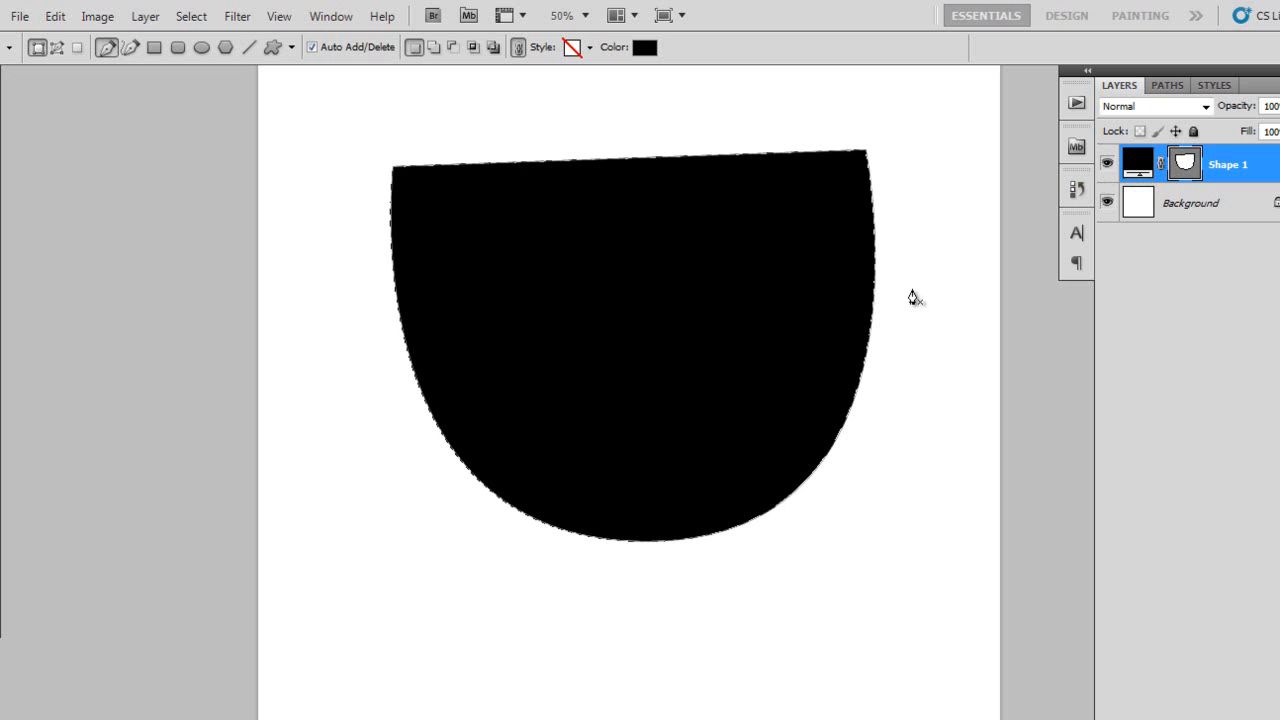
pyautogui.hotkey('ctrl', 'd')
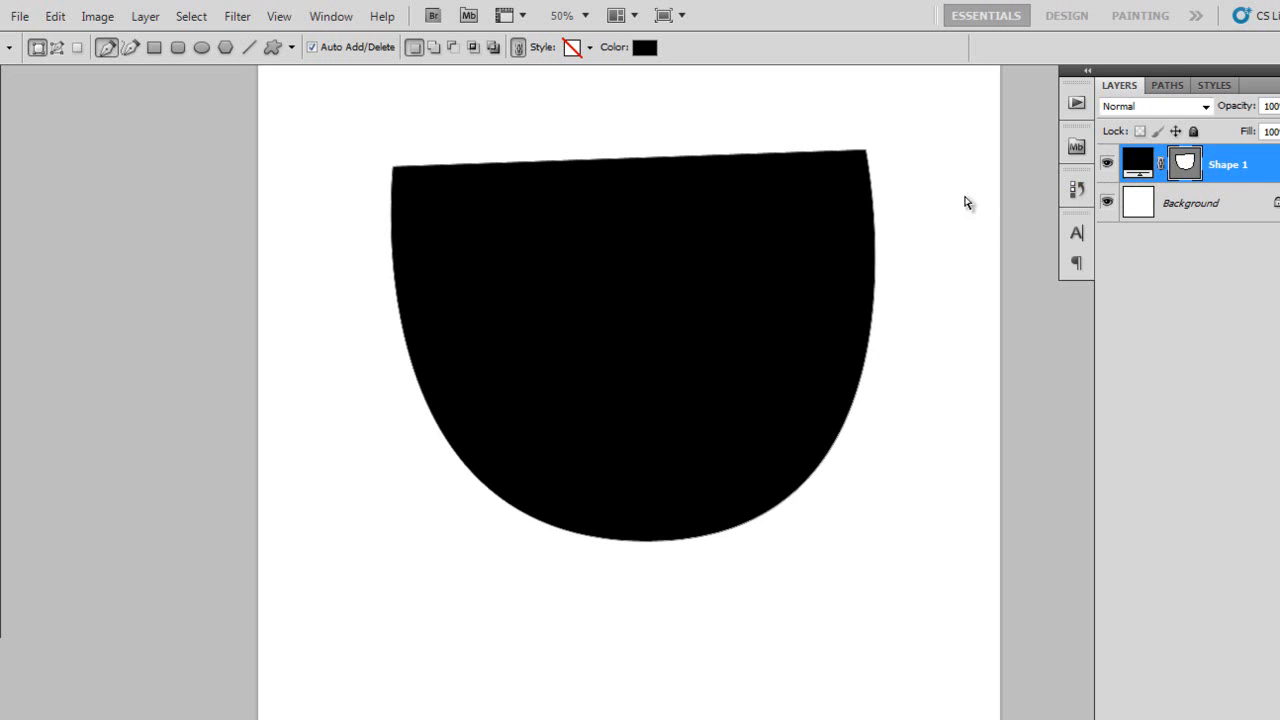
pyautogui.keyDown('ctrl'); pyautogui.click(870, 184); pyautogui.keyUp('ctrl')
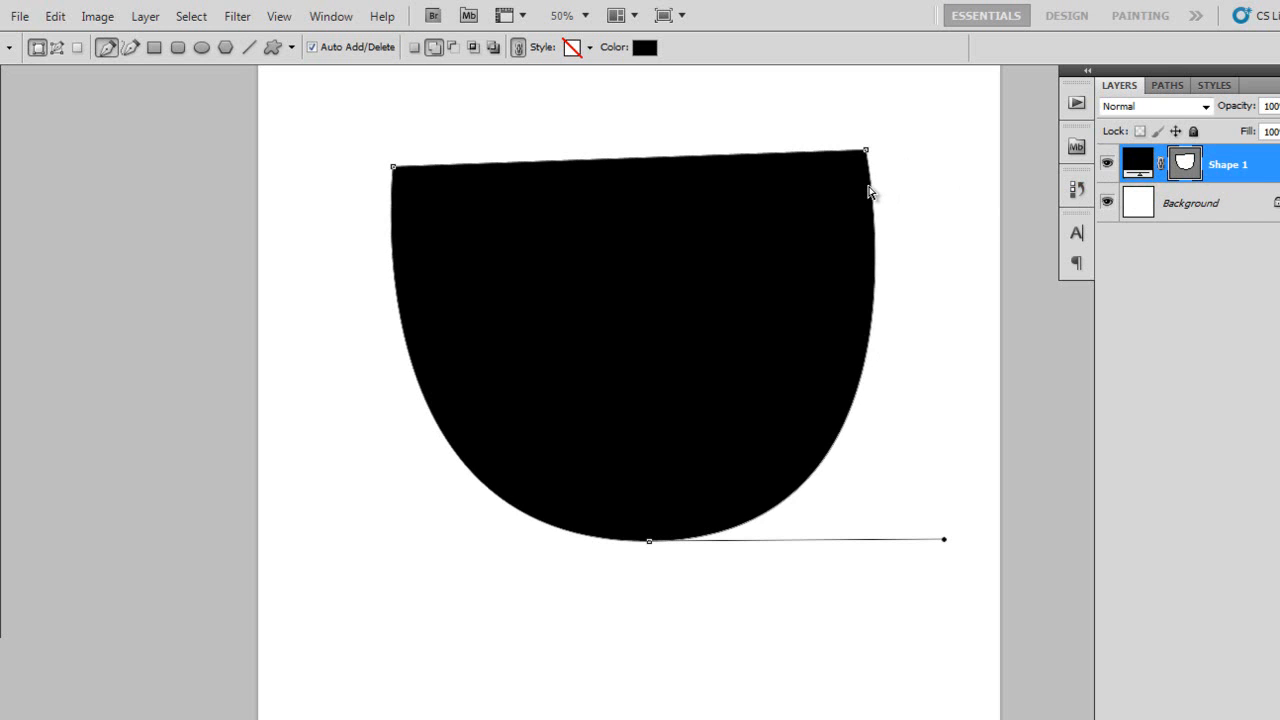
pyautogui.click(866, 366)
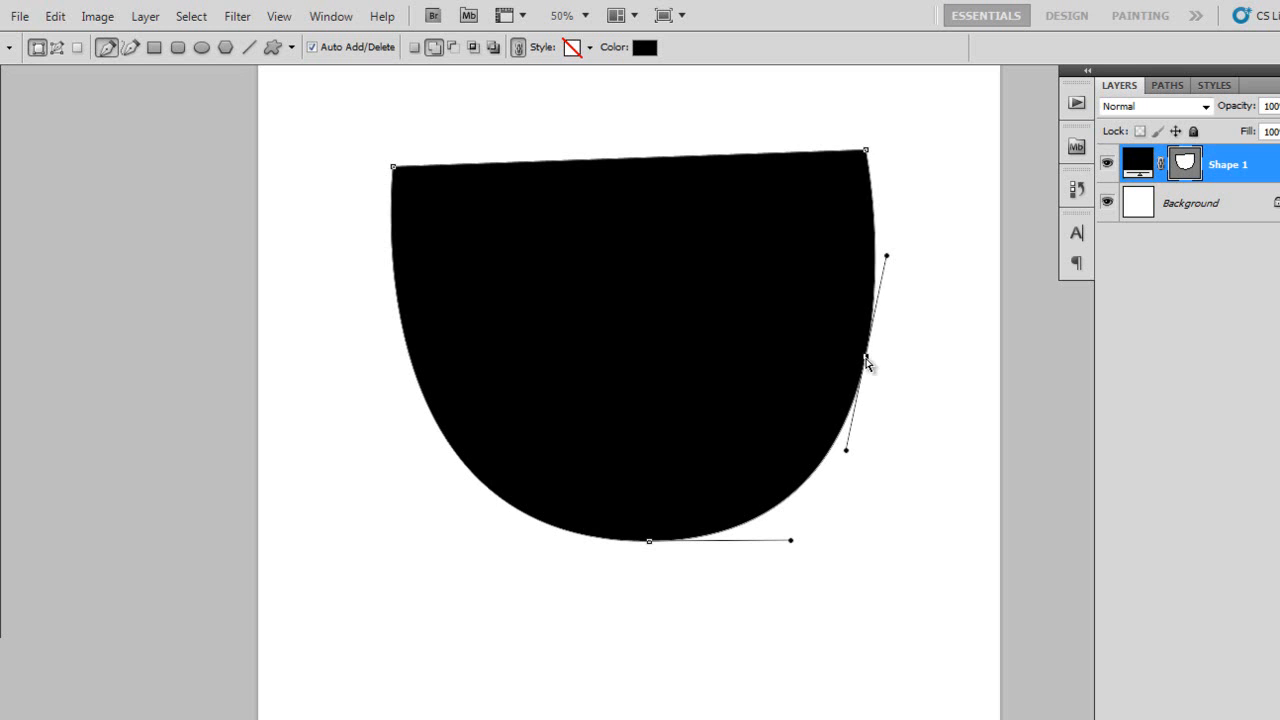
pyautogui.moveTo(866, 362); pyautogui.dragTo(603, 352)
pyautogui.moveTo(584, 441); pyautogui.dragTo(681, 455)
pyautogui.moveTo(540, 263); pyautogui.dragTo(470, 201)
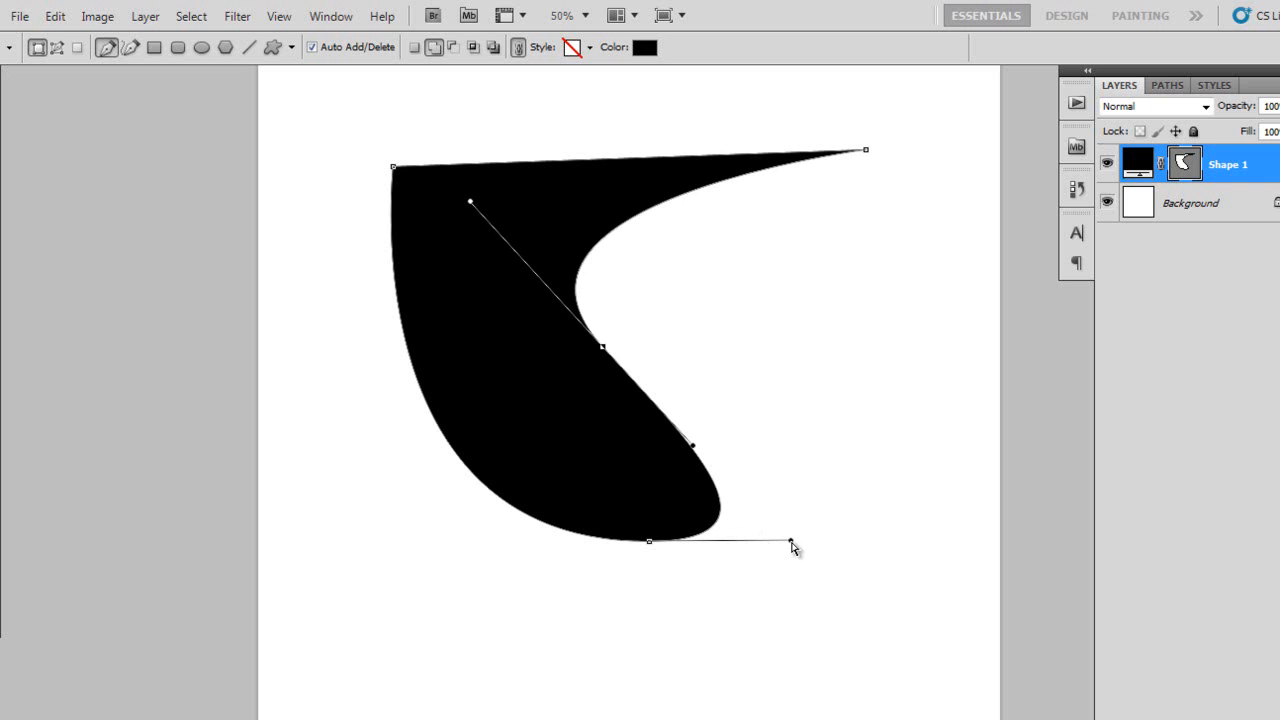
# - Move the inner anchor lower, shorten the bottom anchor's right handle and lengthen the inner anchor's upper handle to deepen the notch
pyautogui.moveTo(601, 348); pyautogui.dragTo(569, 413)
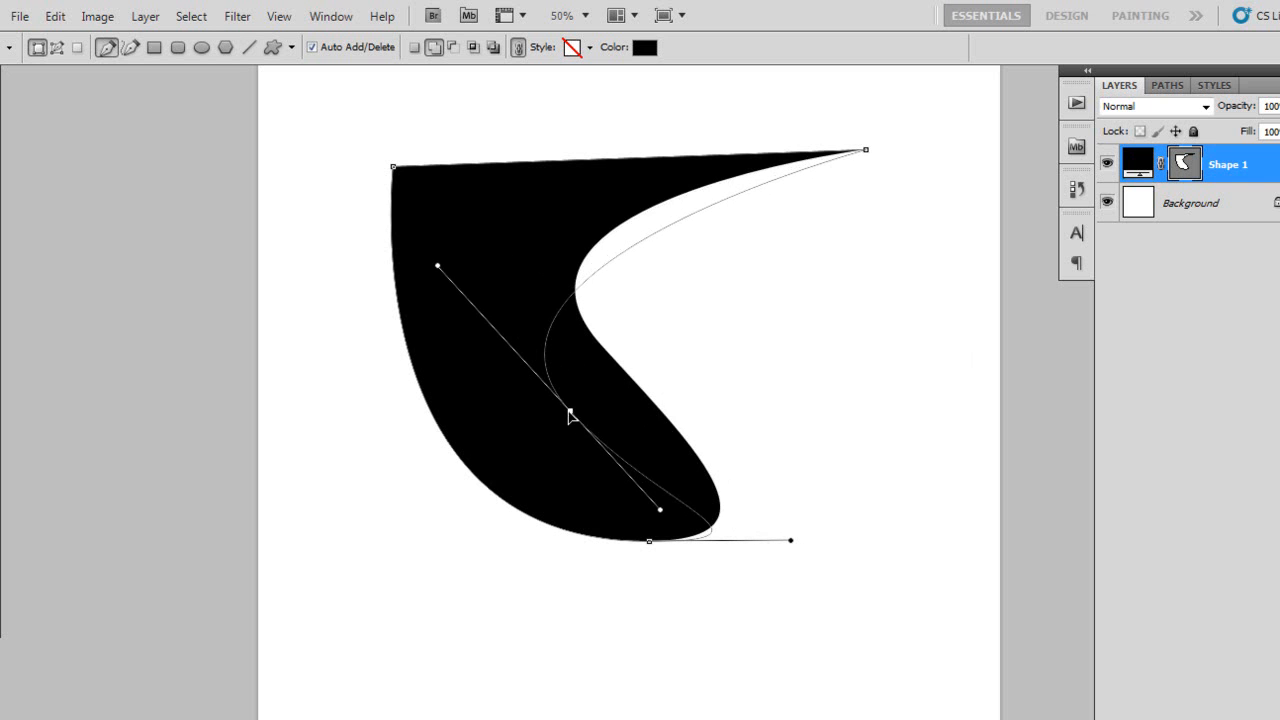
pyautogui.moveTo(791, 541); pyautogui.dragTo(735, 542)
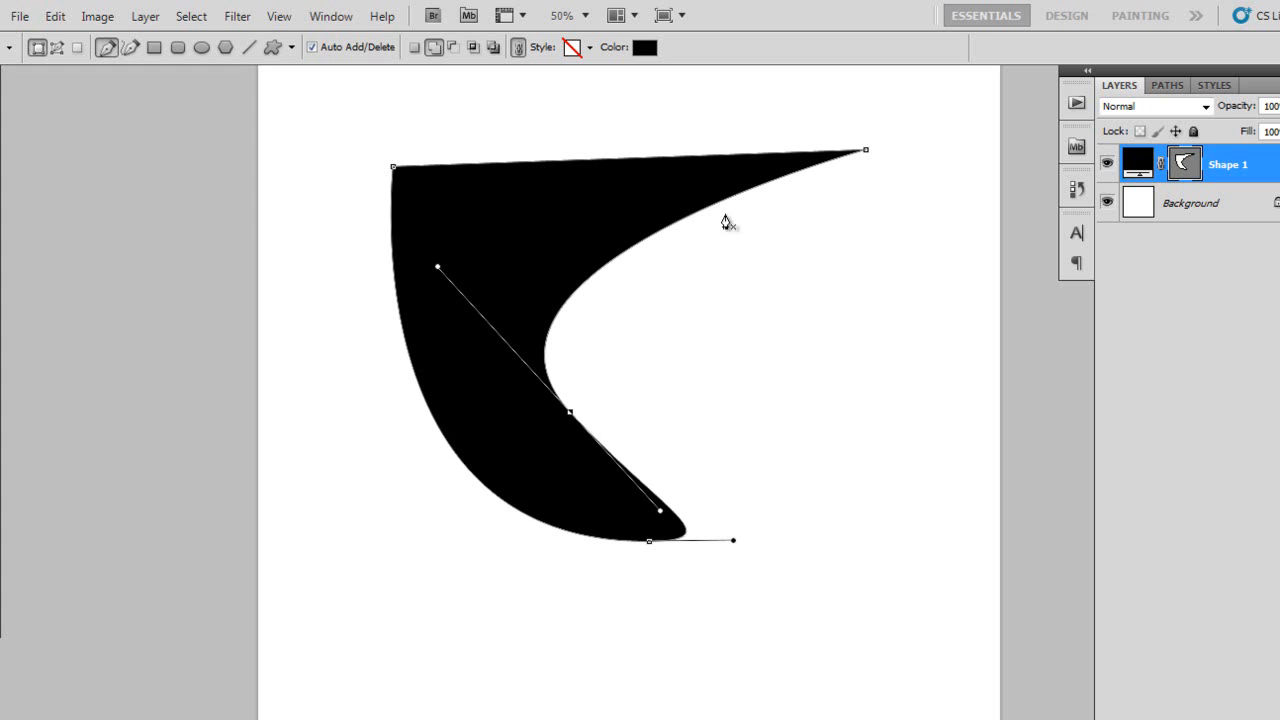
pyautogui.moveTo(438, 268); pyautogui.dragTo(383, 229)
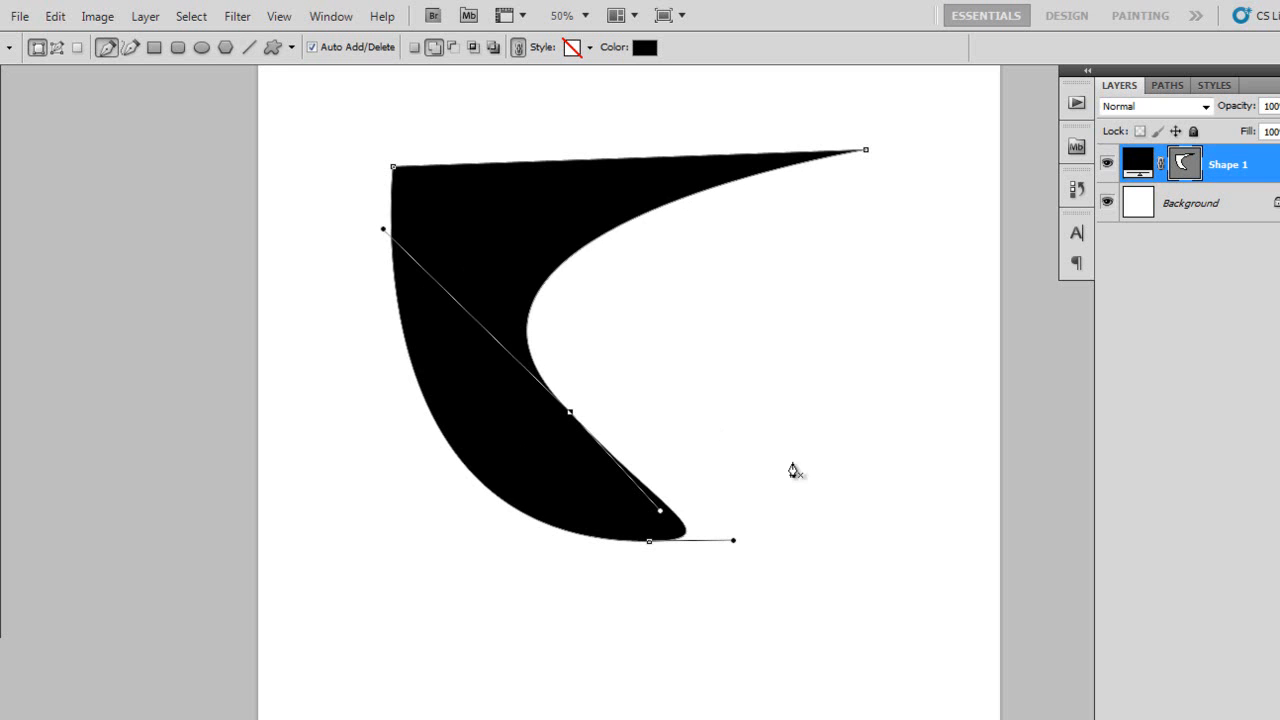
pyautogui.moveTo(801, 399); pyautogui.dragTo(829, 397)
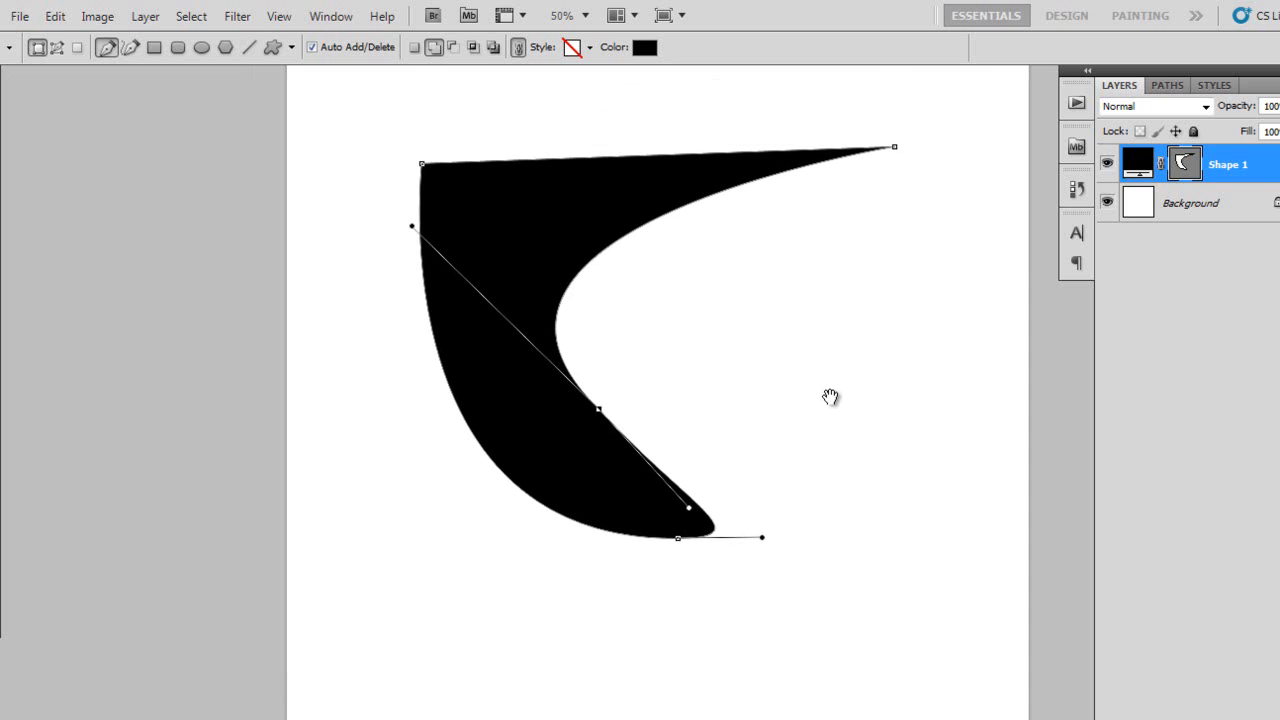
# - Delete the Shape 1 layer containing the notched bowl
pyautogui.click(1213, 248)
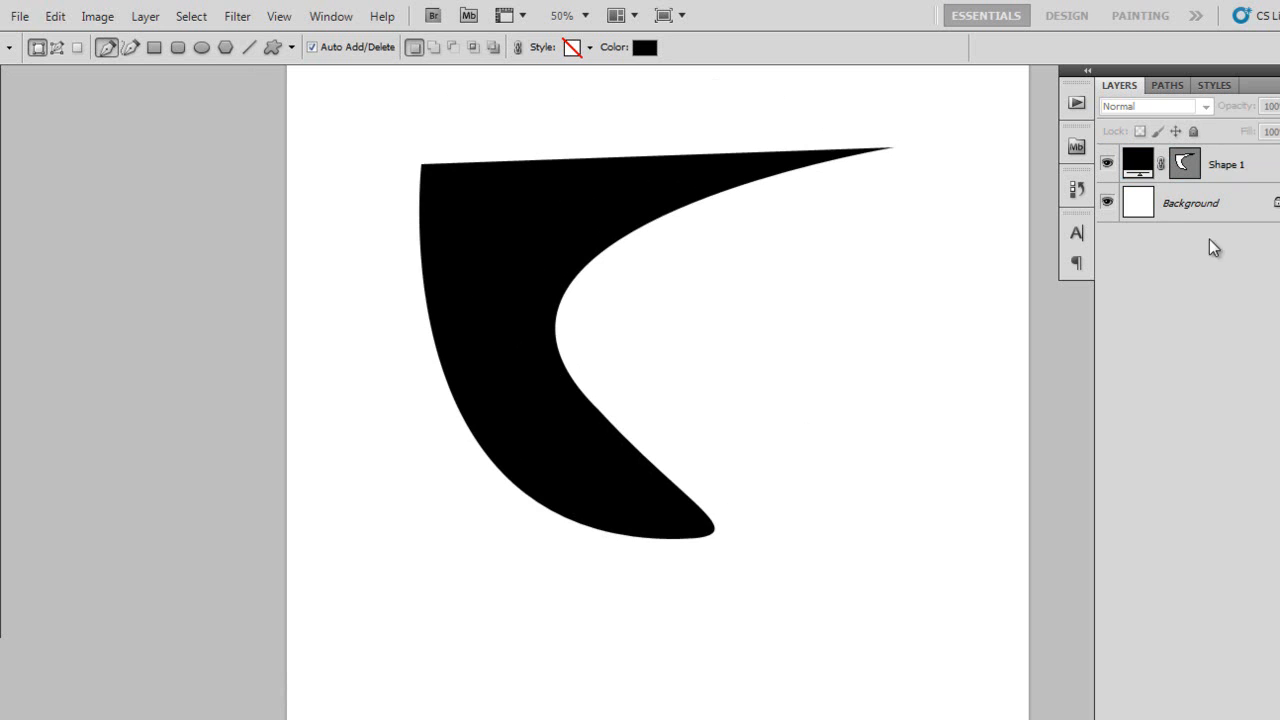
pyautogui.click(1237, 171)
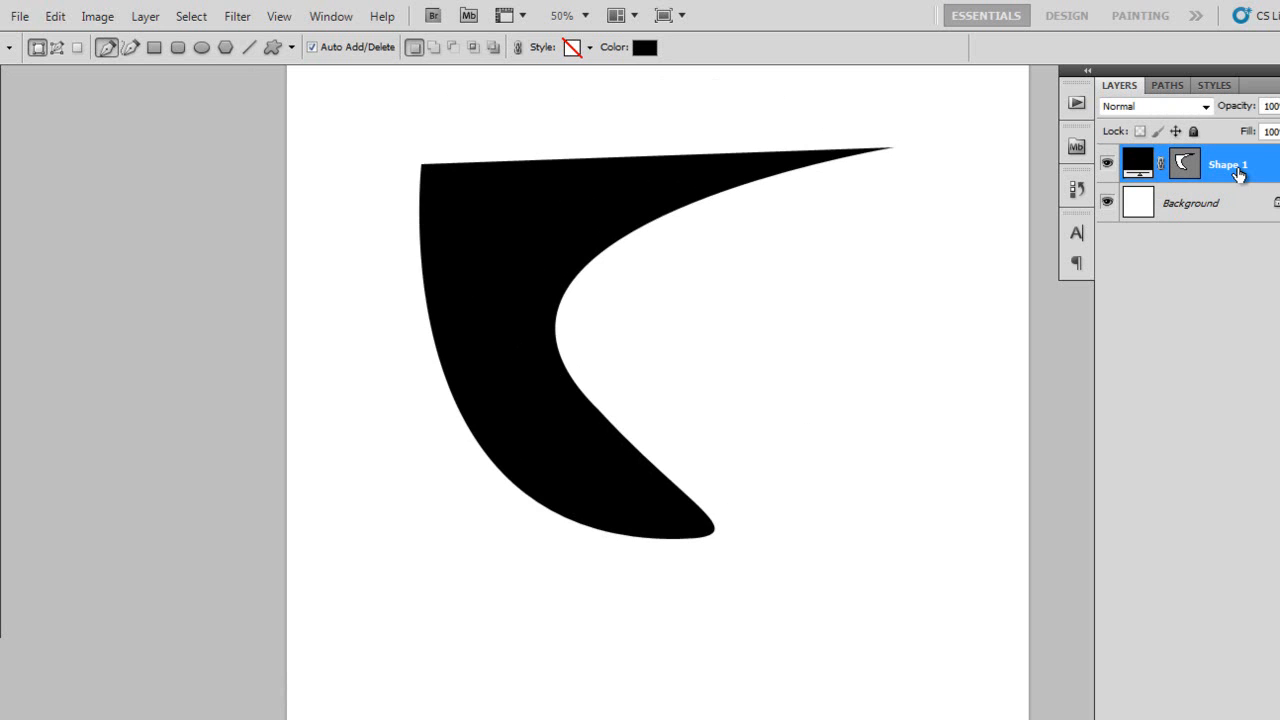
pyautogui.press('Delete')
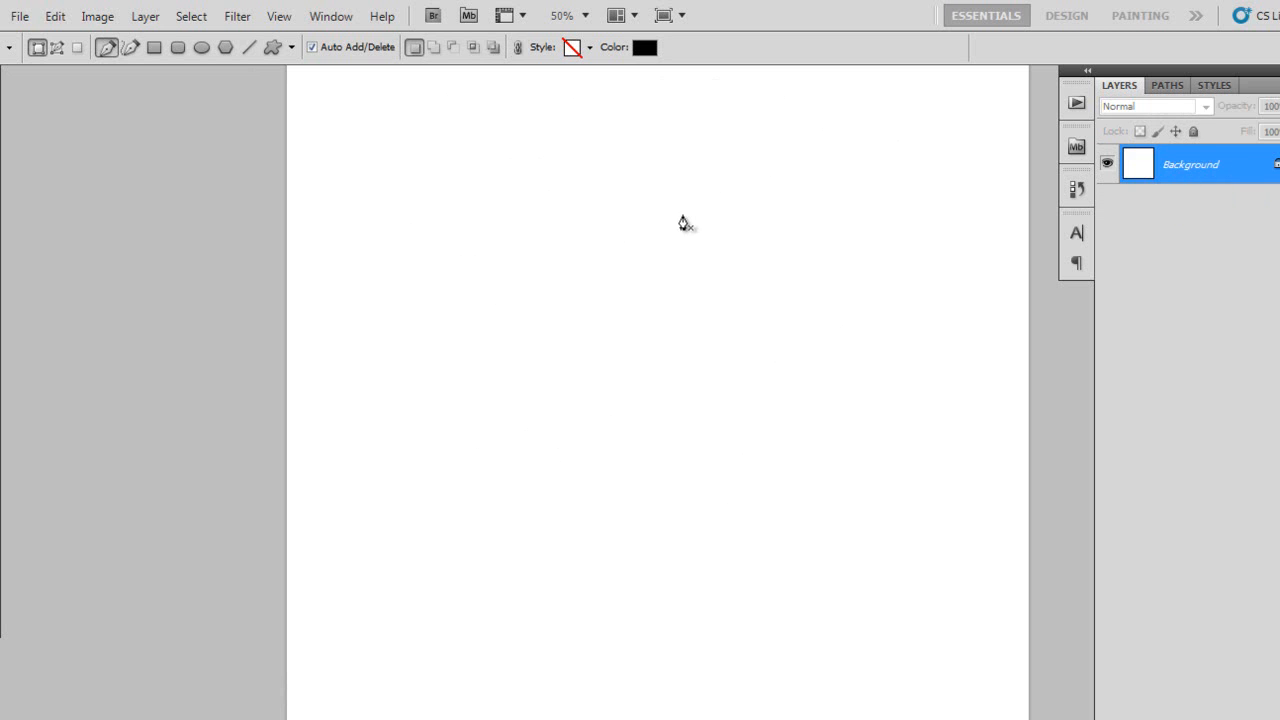
# - Draw a curved segment from an upper middle anchor to a middle-left anchor with long, nearly vertical handles
pyautogui.click(698, 149)
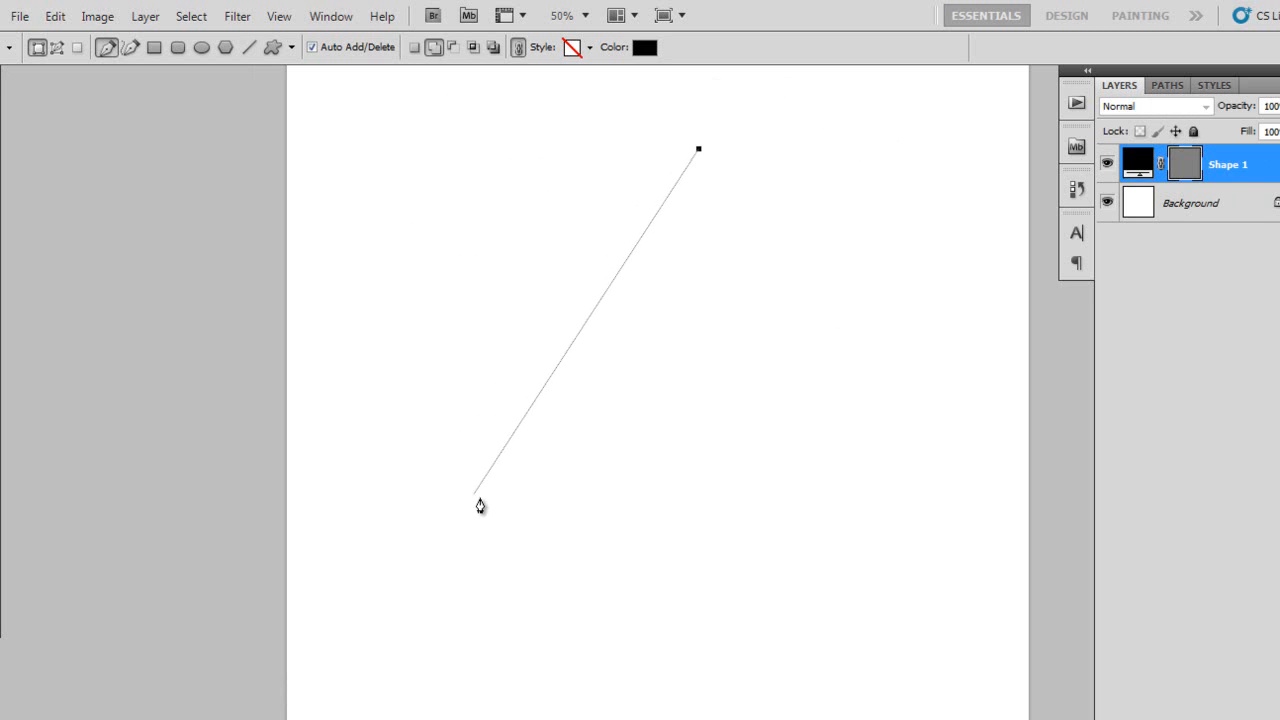
pyautogui.moveTo(486, 432); pyautogui.dragTo(514, 677)
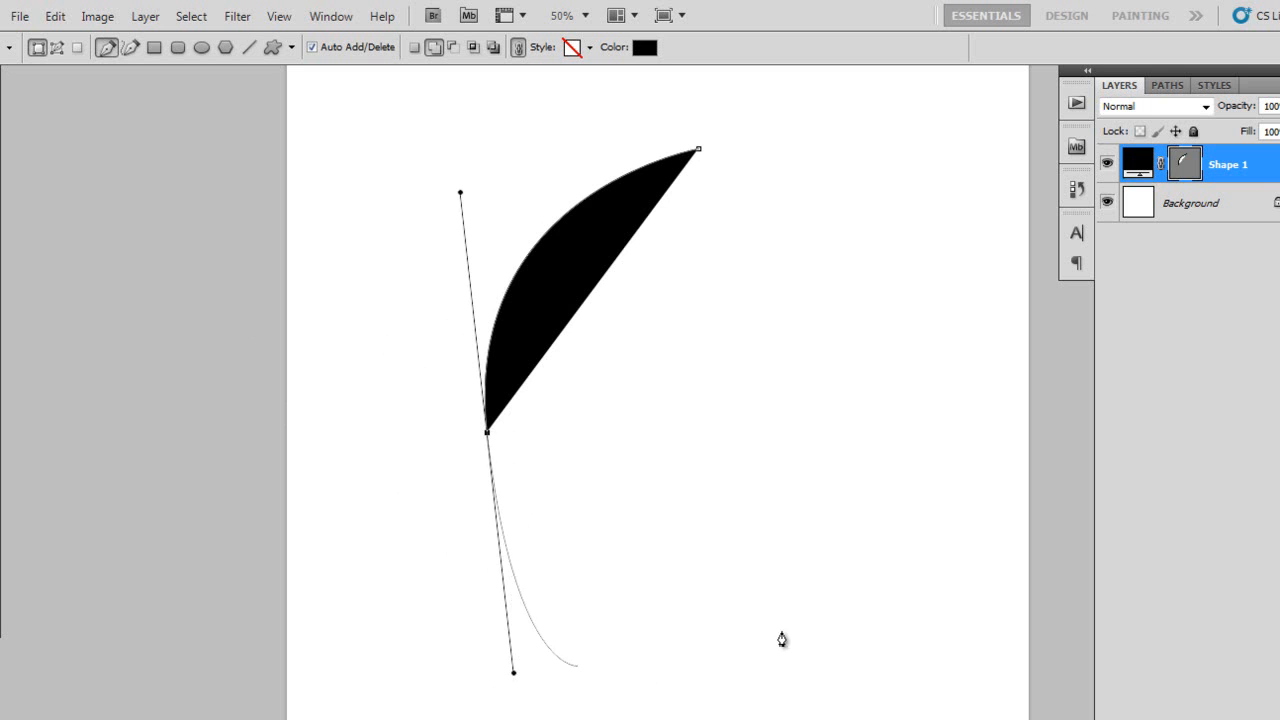
# - Try continuing the curve with an anchor at the canvas's lower right, and undo each attempt
pyautogui.click(886, 552)
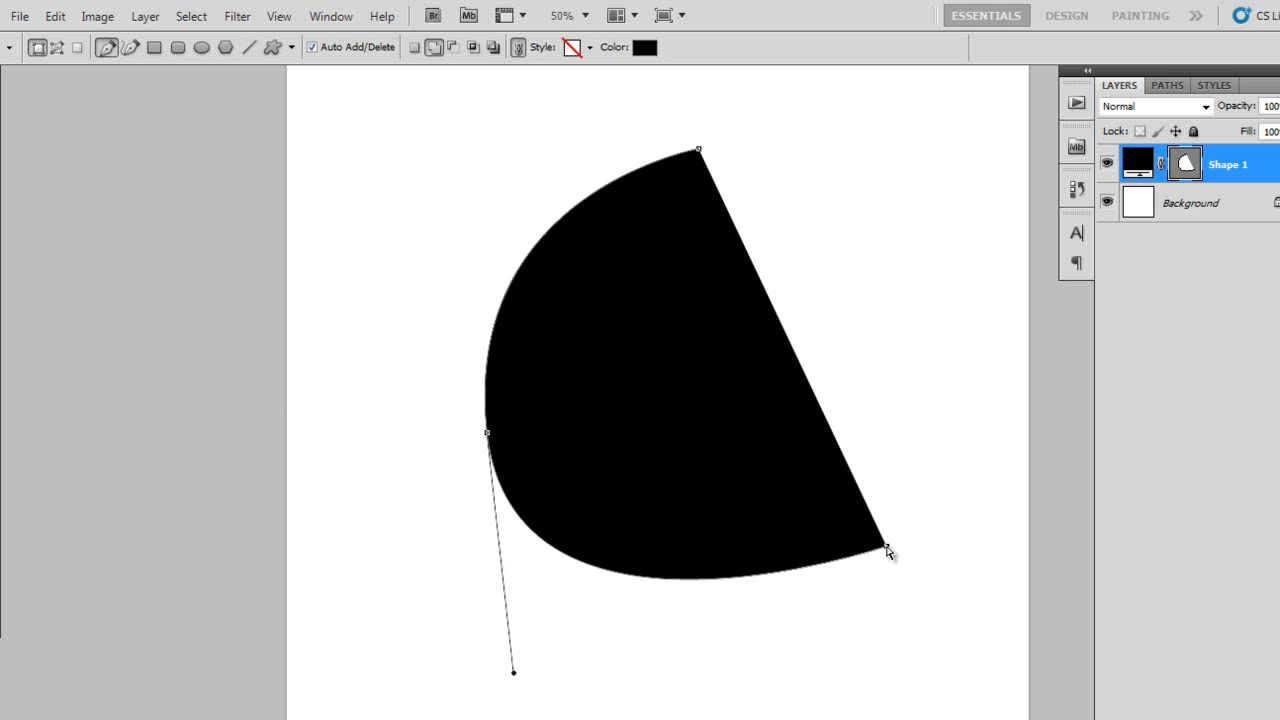
pyautogui.hotkey('ctrl', 'z')
pyautogui.moveTo(513, 668); pyautogui.dragTo(513, 672)
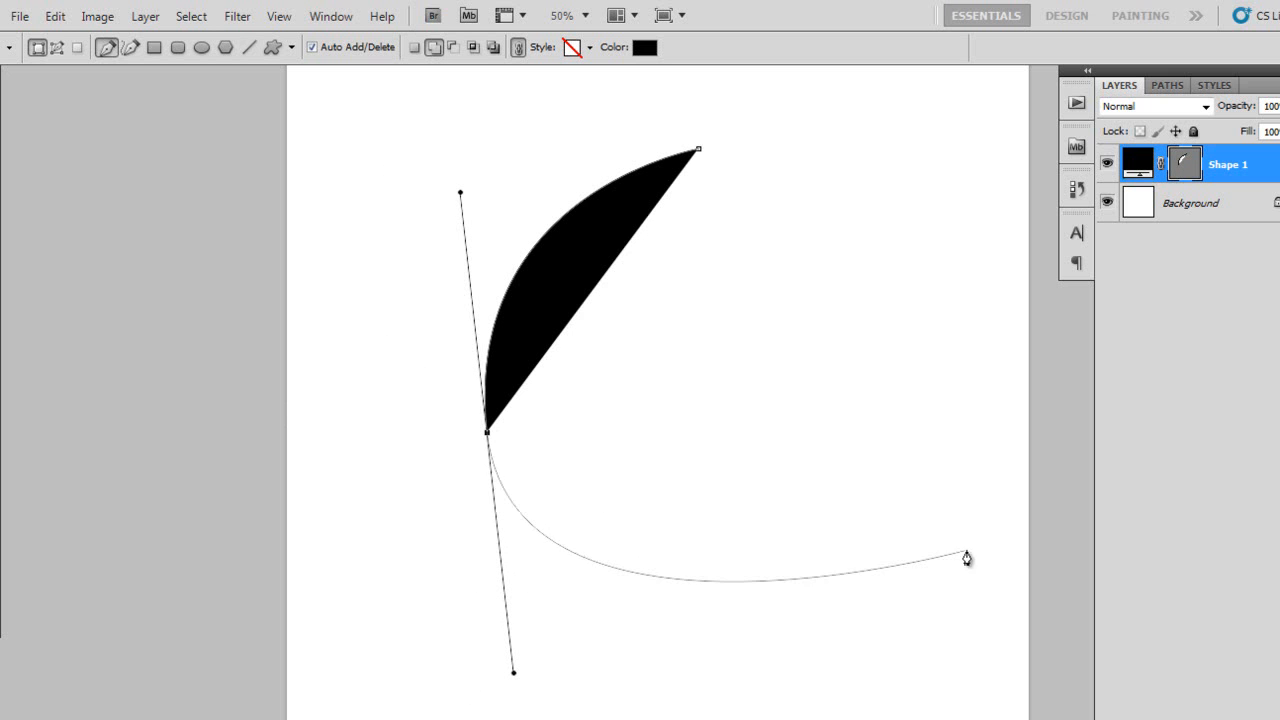
pyautogui.click(866, 548)
pyautogui.hotkey('ctrl', 'z')
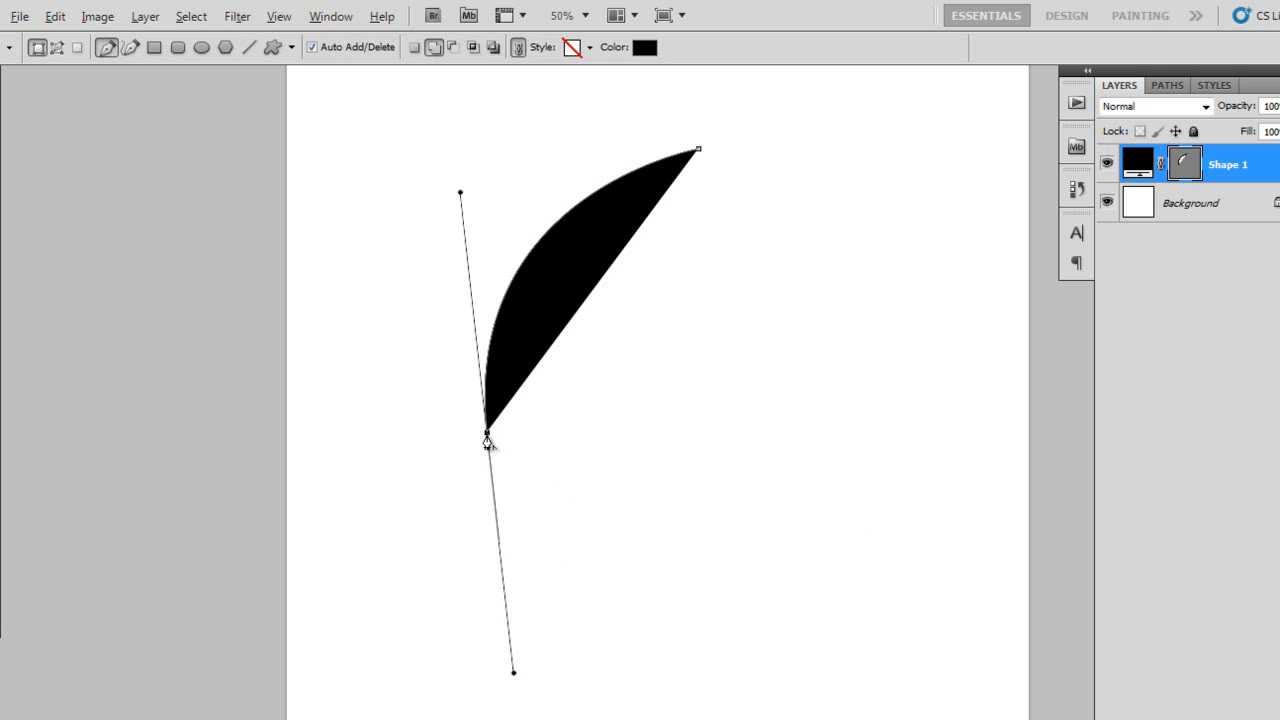
# - Remove the lower anchor's outgoing handle and close the path at its first anchor with a curve, forming a thin crescent
pyautogui.keyDown('alt'); pyautogui.click(487, 436); pyautogui.keyUp('alt')
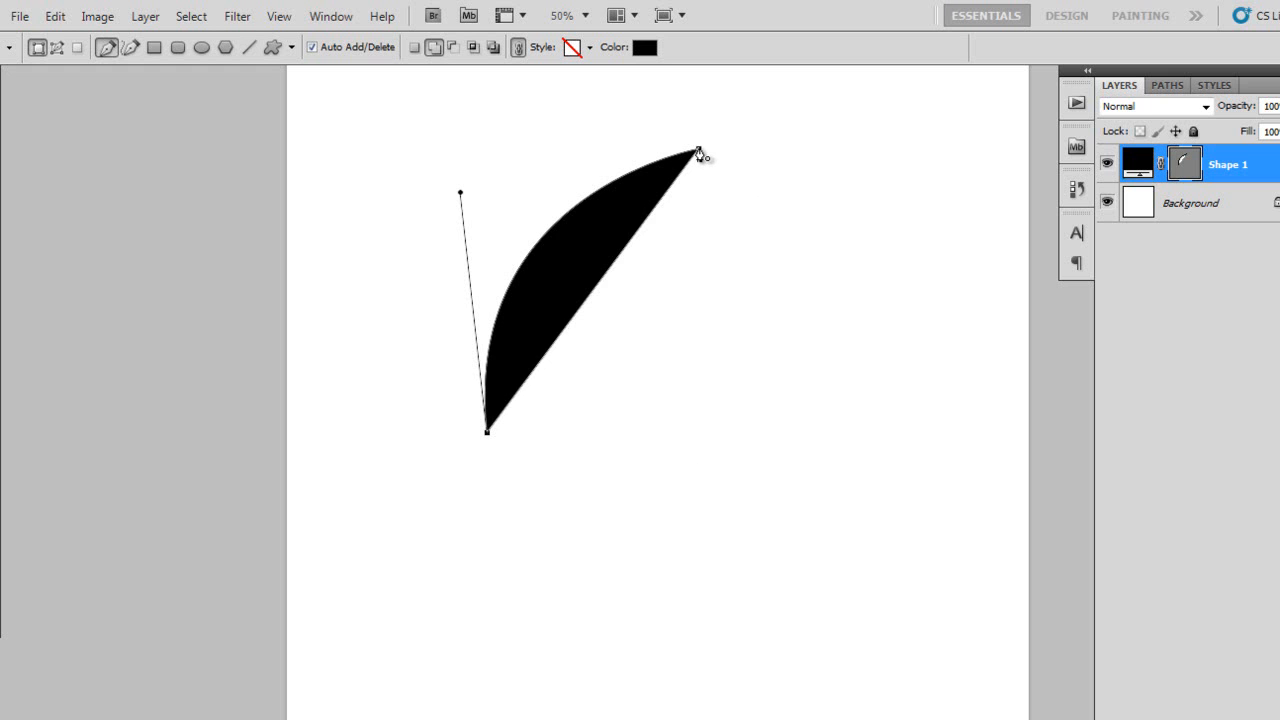
pyautogui.moveTo(699, 153); pyautogui.dragTo(931, 96)
pyautogui.press('Return')
# - In add-to-shape mode, draw a second, longer crescent that starts near the first one's upper tip and curves down inside it
pyautogui.moveTo(699, 305); pyautogui.dragTo(631, 239)
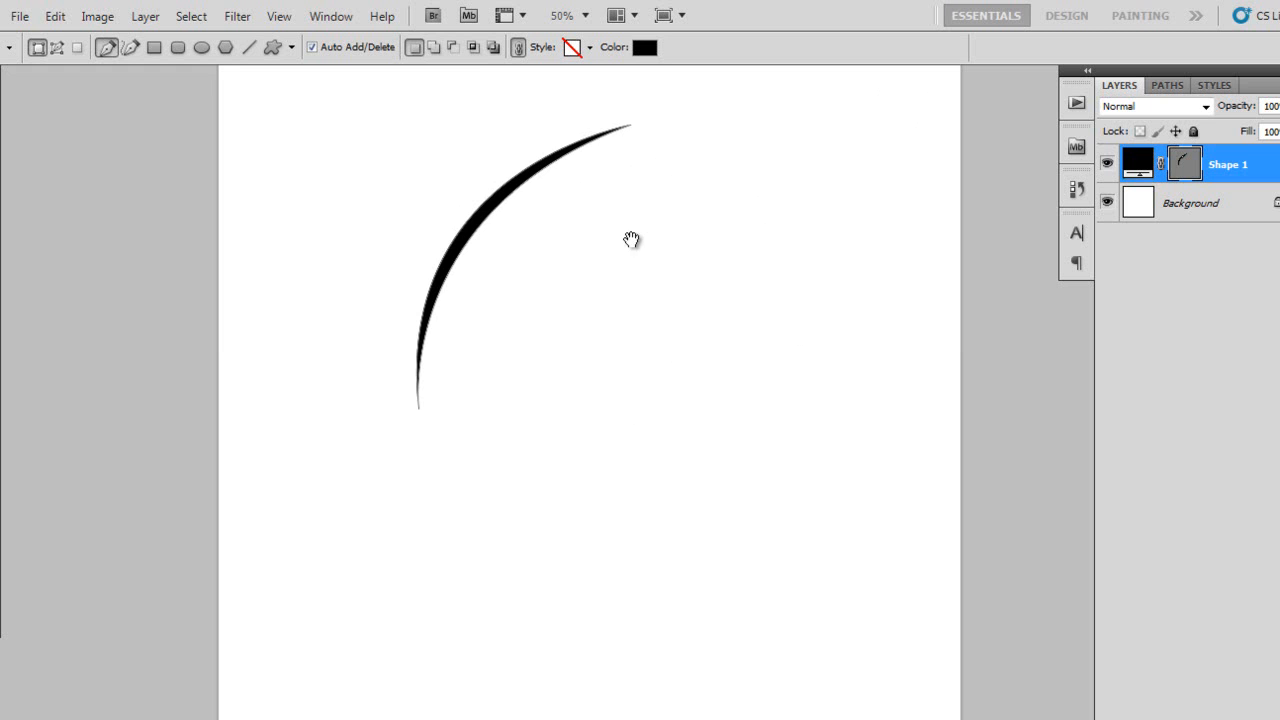
pyautogui.click(434, 49)
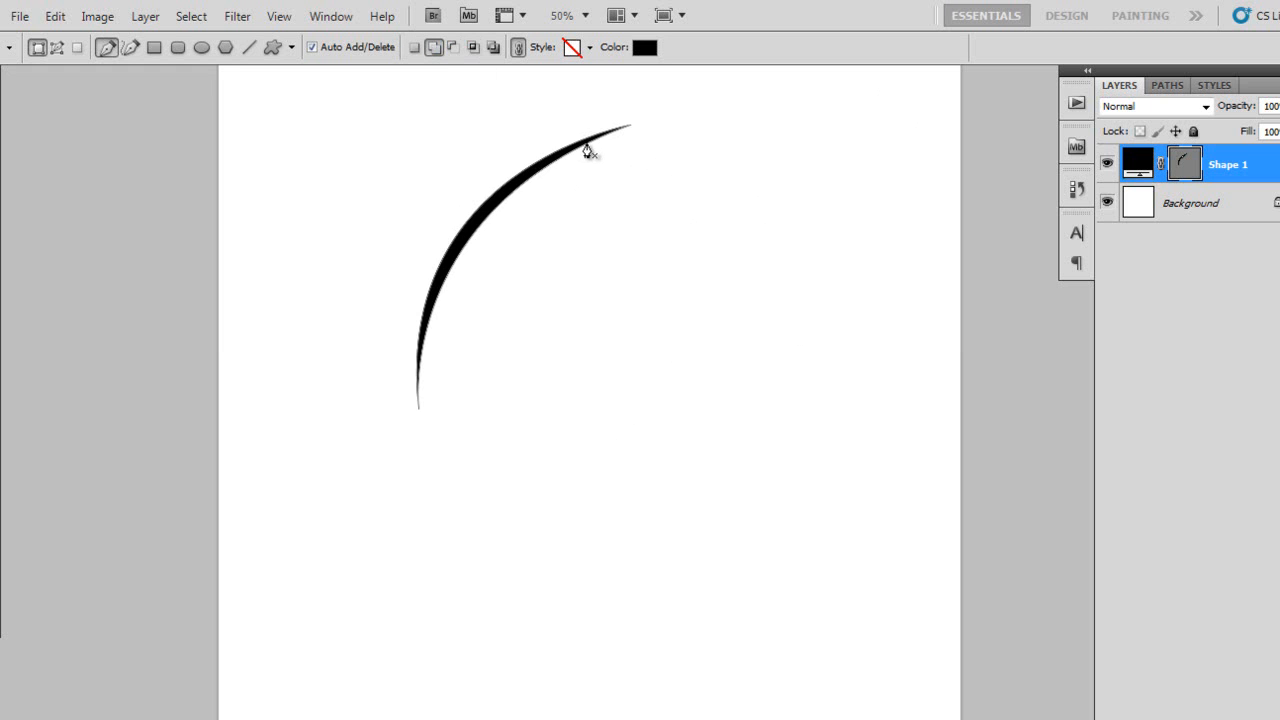
pyautogui.moveTo(490, 520); pyautogui.dragTo(457, 326)
pyautogui.moveTo(435, 253); pyautogui.dragTo(429, 265)
pyautogui.press('space')
pyautogui.moveTo(543, 243); pyautogui.dragTo(549, 431)
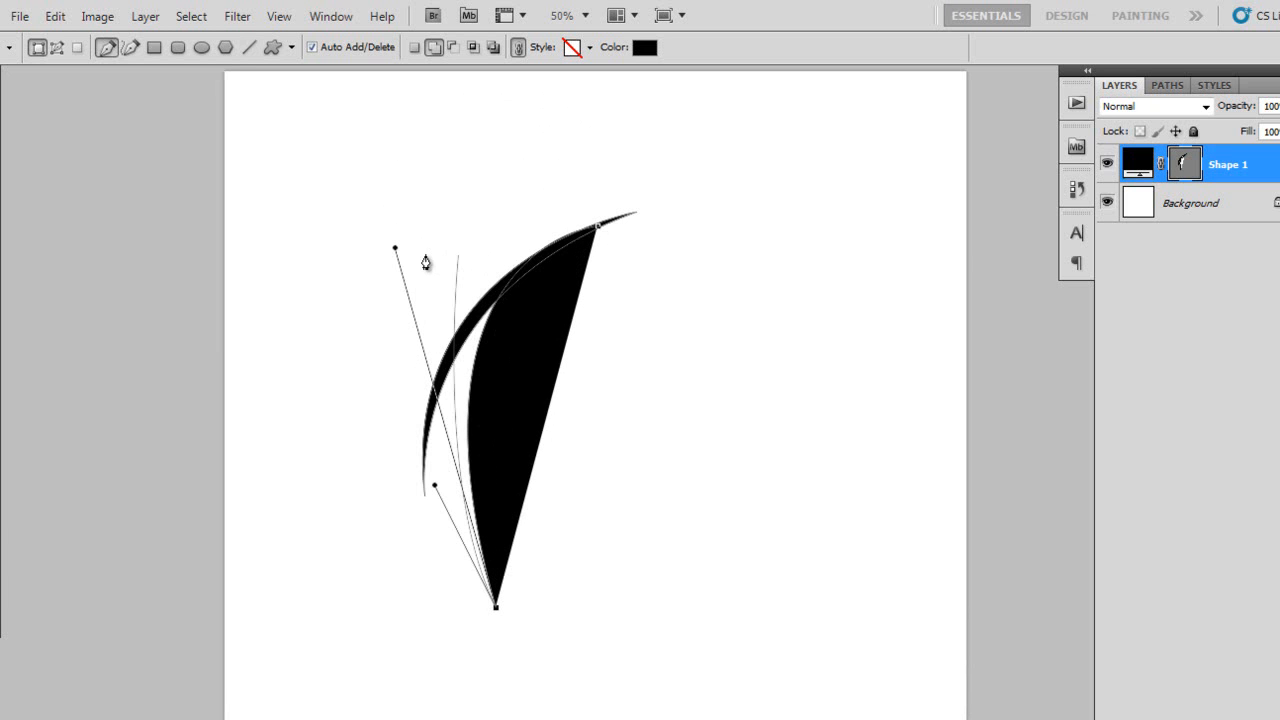
pyautogui.moveTo(396, 249); pyautogui.dragTo(403, 274)
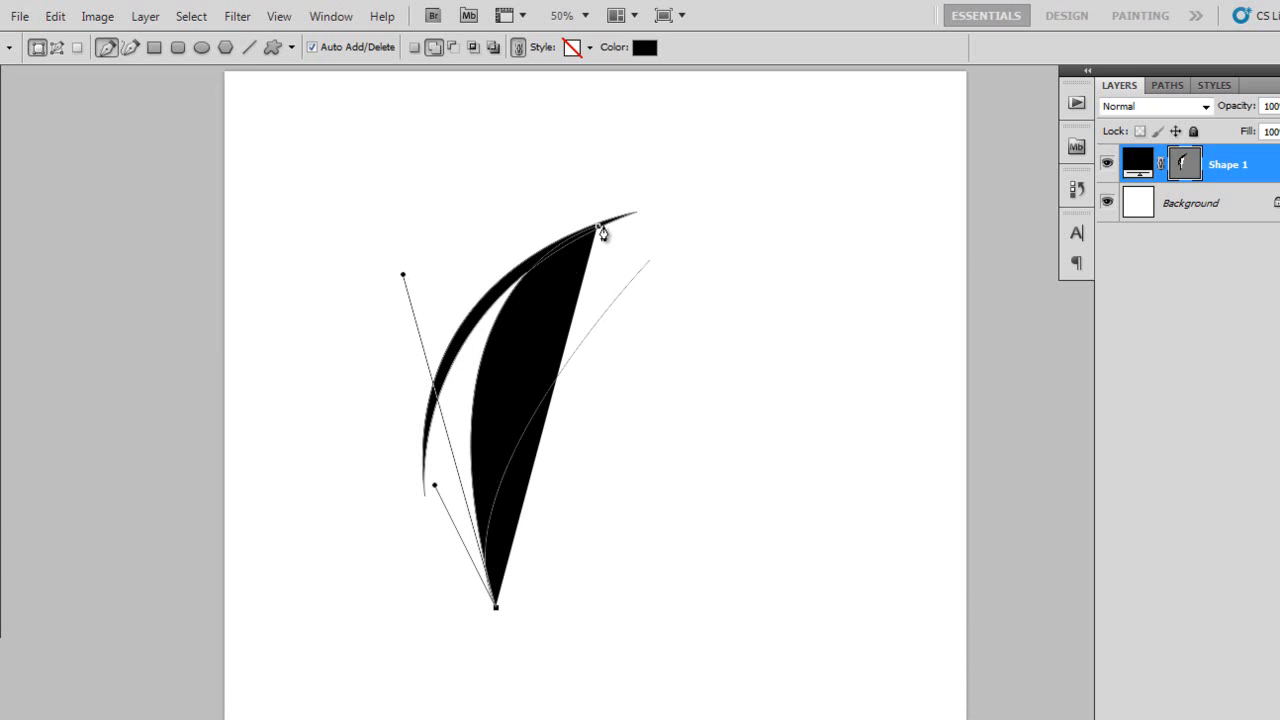
pyautogui.moveTo(599, 228); pyautogui.dragTo(771, 166)
# - Add a third, thicker crescent to the same shape layer, curving from near the shared upper tip to the lower right
pyautogui.press('space')
pyautogui.moveTo(629, 490); pyautogui.dragTo(526, 351)
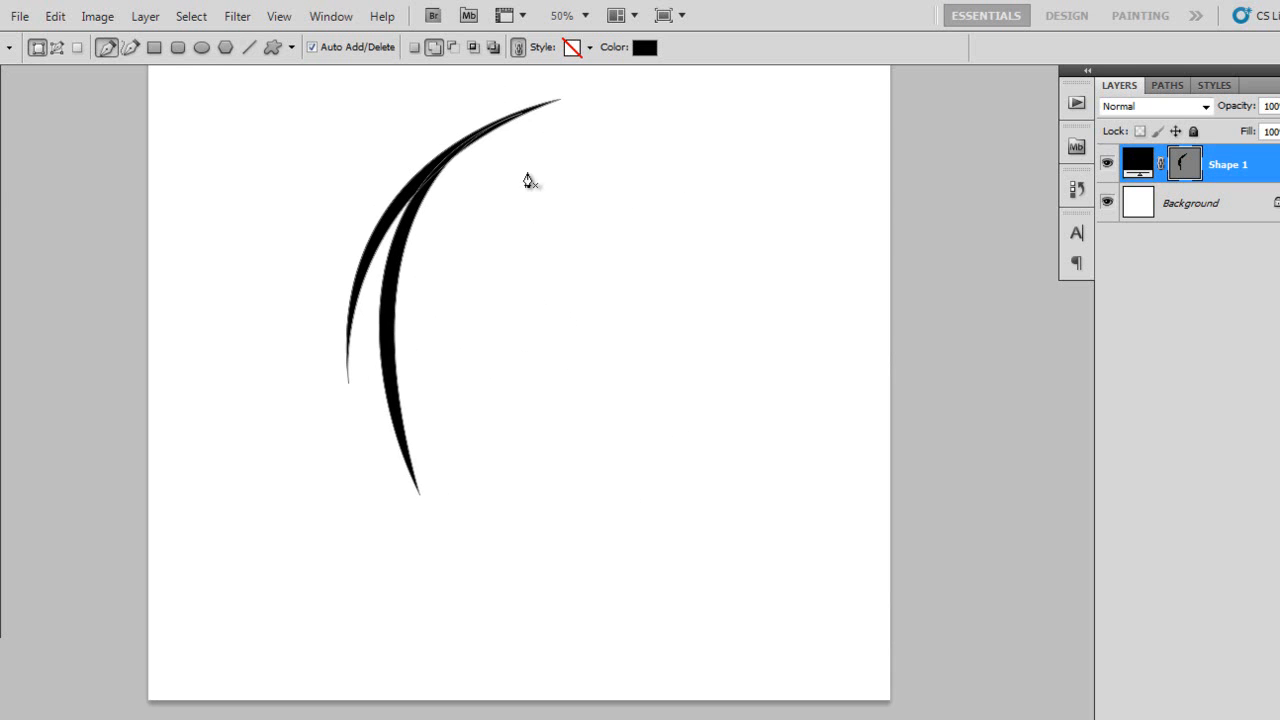
pyautogui.click(514, 119)
pyautogui.moveTo(506, 464); pyautogui.dragTo(367, 375)
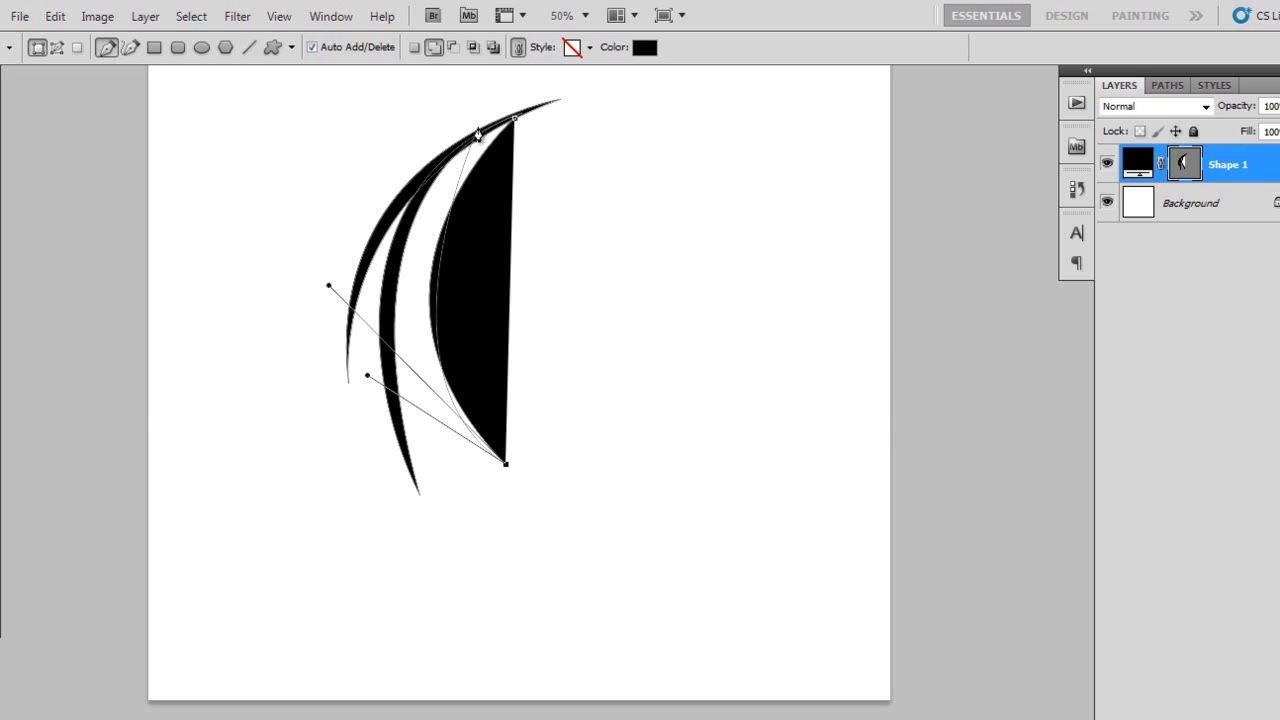
pyautogui.moveTo(478, 140); pyautogui.dragTo(510, 160)
pyautogui.click(514, 164)
pyautogui.press('Return')
# - Deselect the three-crescent shape to view it without outlines, and delete its Shape 1 layer
pyautogui.click(1214, 386)
pyautogui.moveTo(434, 386); pyautogui.dragTo(497, 357)
pyautogui.press('v')
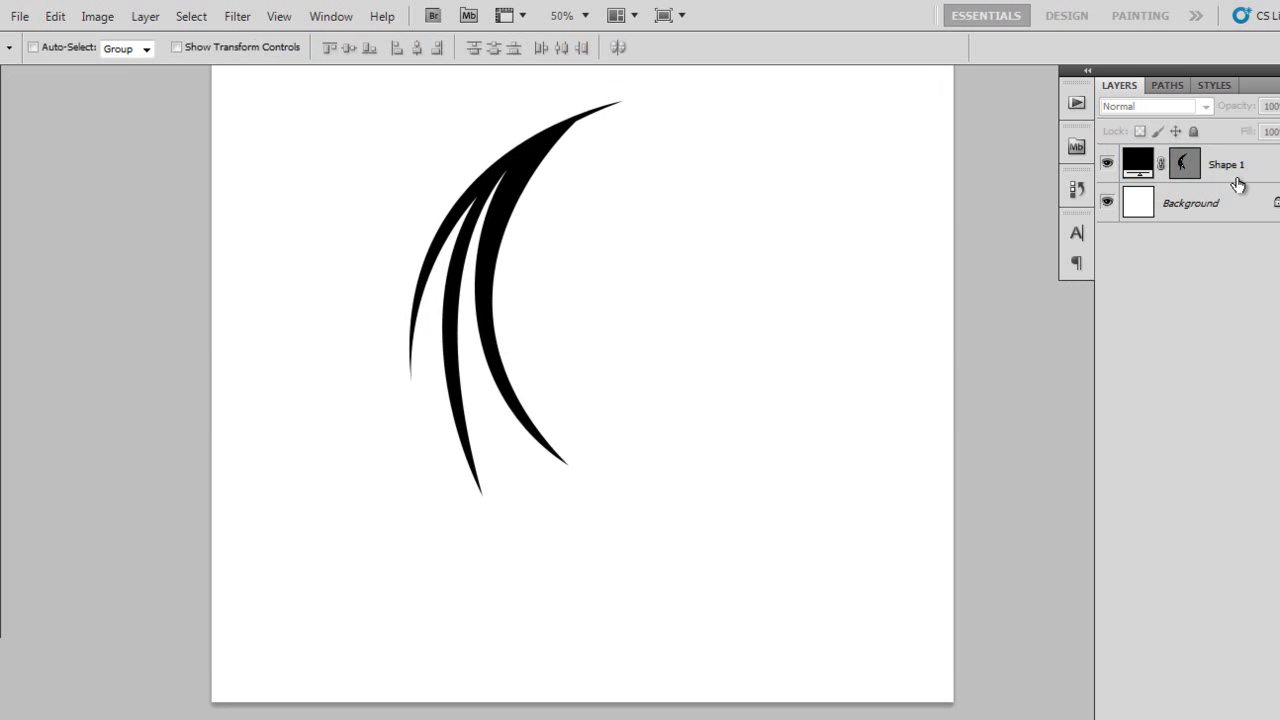
pyautogui.click(1190, 164)
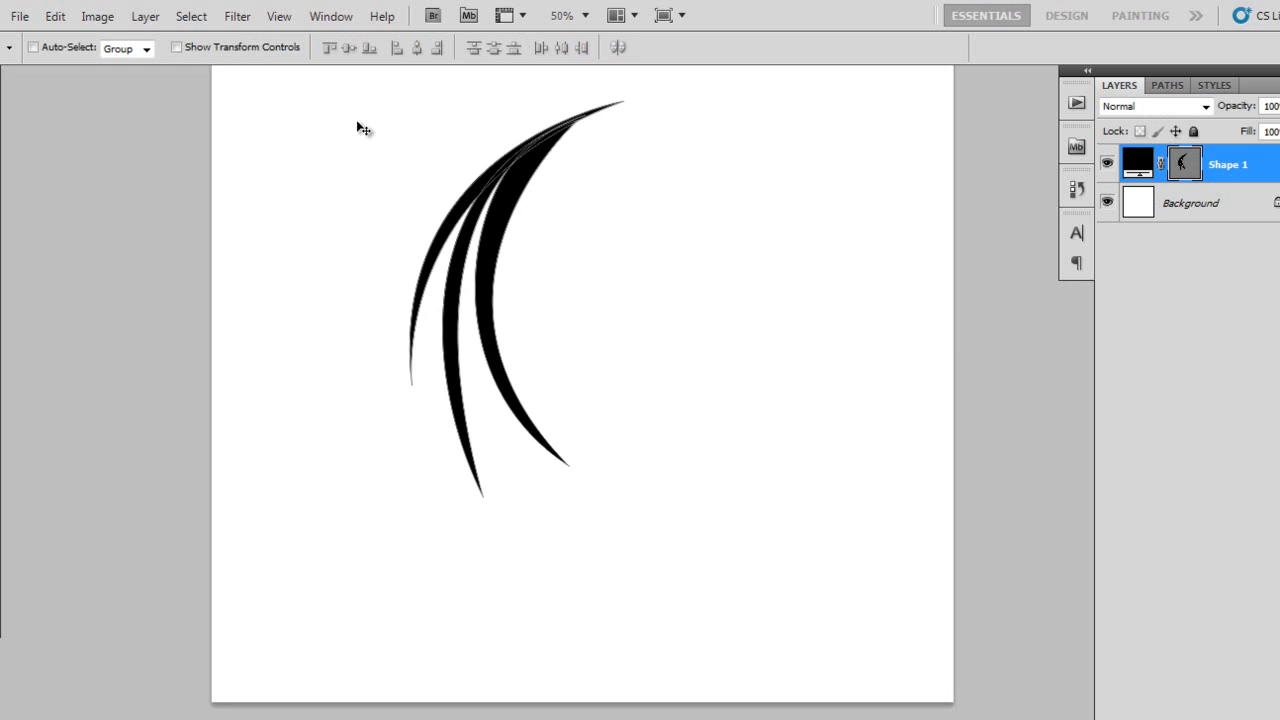
pyautogui.press('Delete')
# - With the Pen tool in Paths mode, draw a closed, tilted egg-shaped path from three curved anchors in the canvas's middle
pyautogui.press('p')
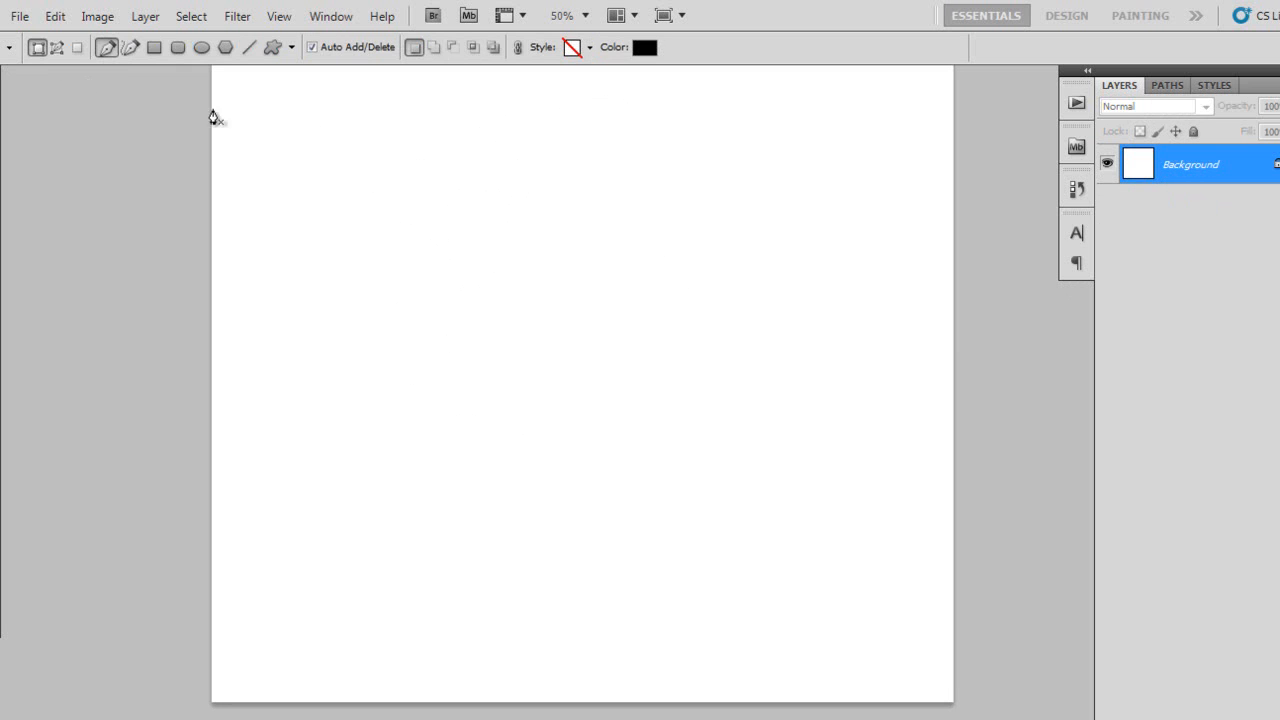
pyautogui.click(58, 48)
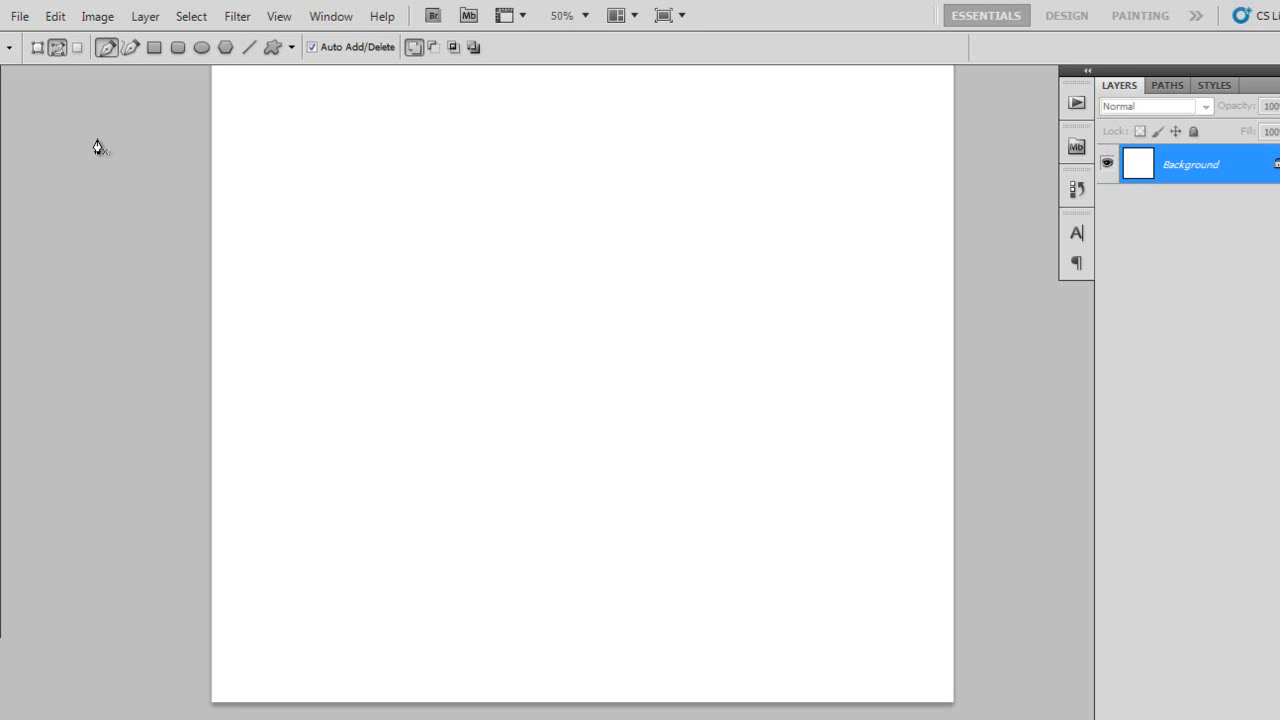
pyautogui.click(454, 192)
pyautogui.moveTo(409, 409); pyautogui.dragTo(503, 606)
pyautogui.moveTo(716, 410); pyautogui.dragTo(733, 492)
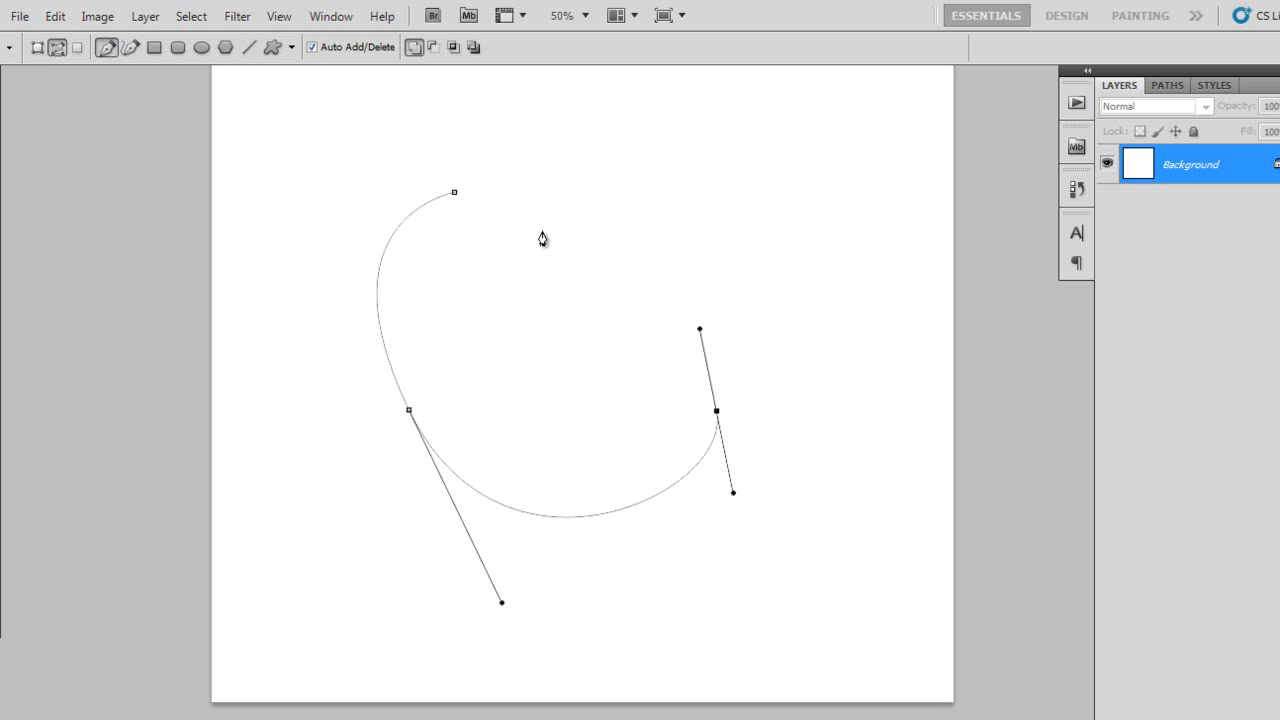
pyautogui.moveTo(454, 194); pyautogui.dragTo(266, 266)
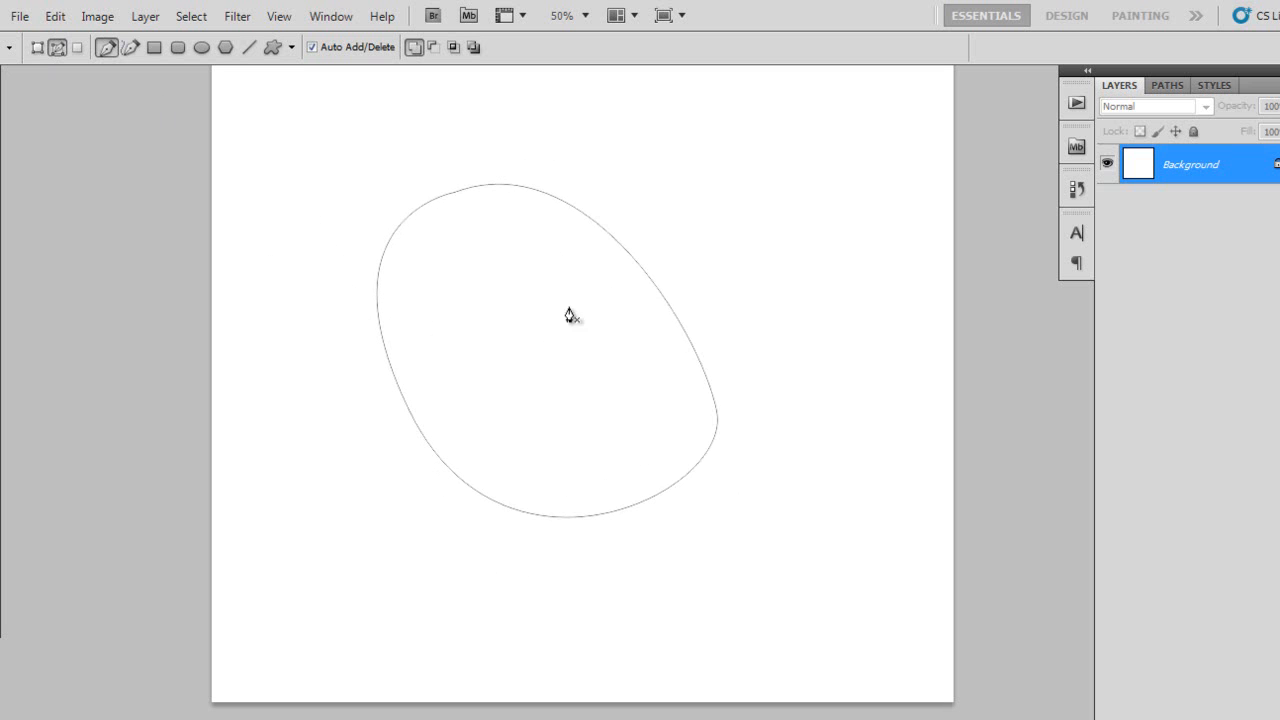
# - Fill the egg-shaped path on the Background layer with a custom black color, Normal mode, 100% opacity
pyautogui.rightClick(495, 261)
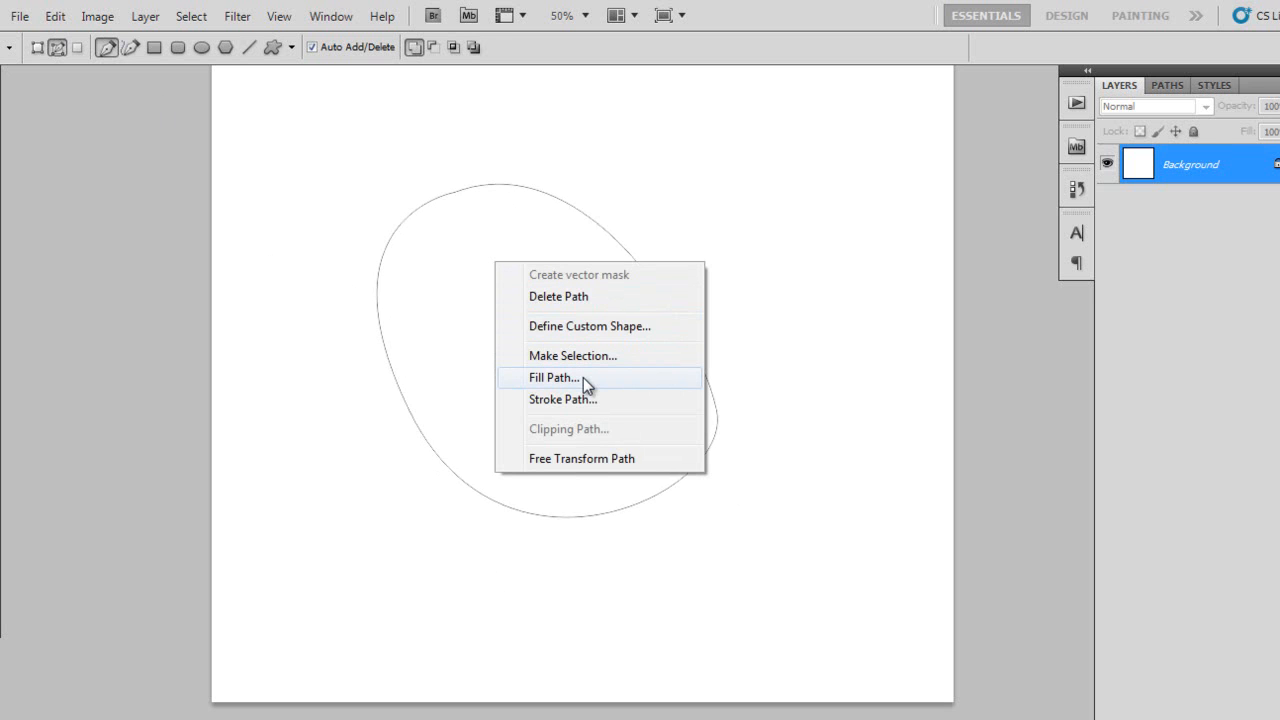
pyautogui.click(583, 377)
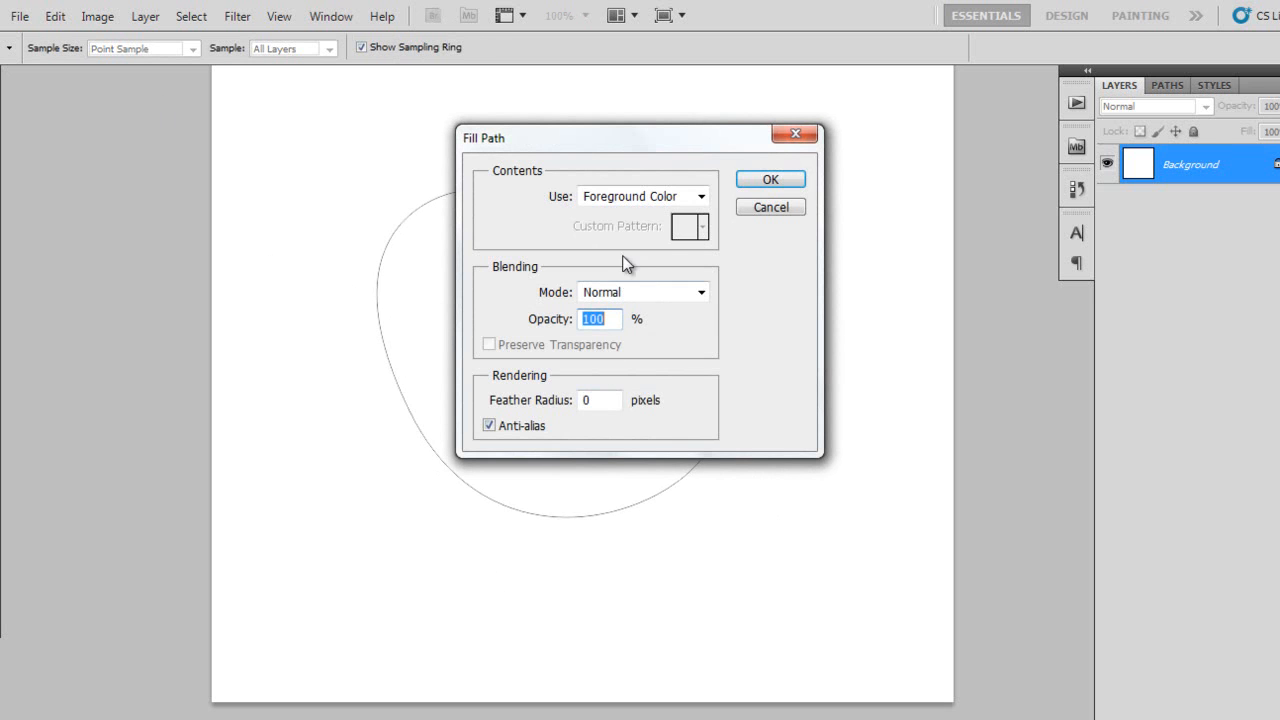
pyautogui.click(650, 200)
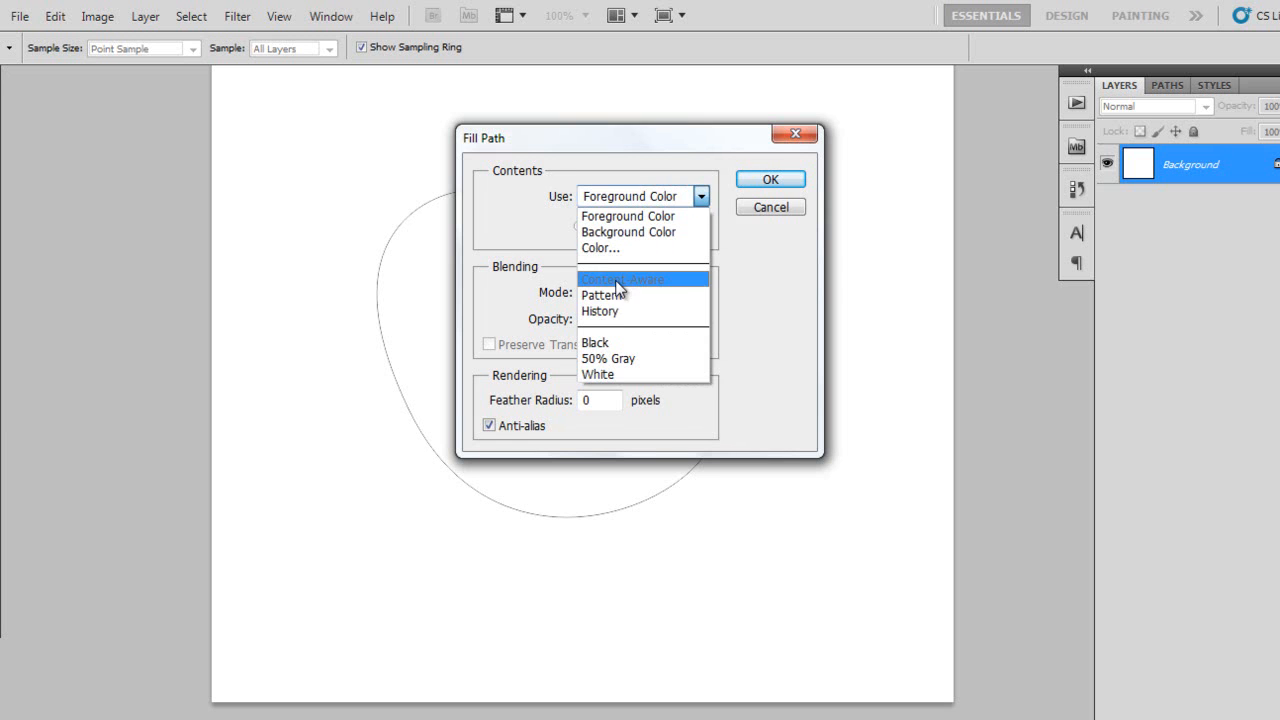
pyautogui.click(600, 247)
pyautogui.moveTo(680, 437); pyautogui.dragTo(568, 657)
pyautogui.click(1075, 301)
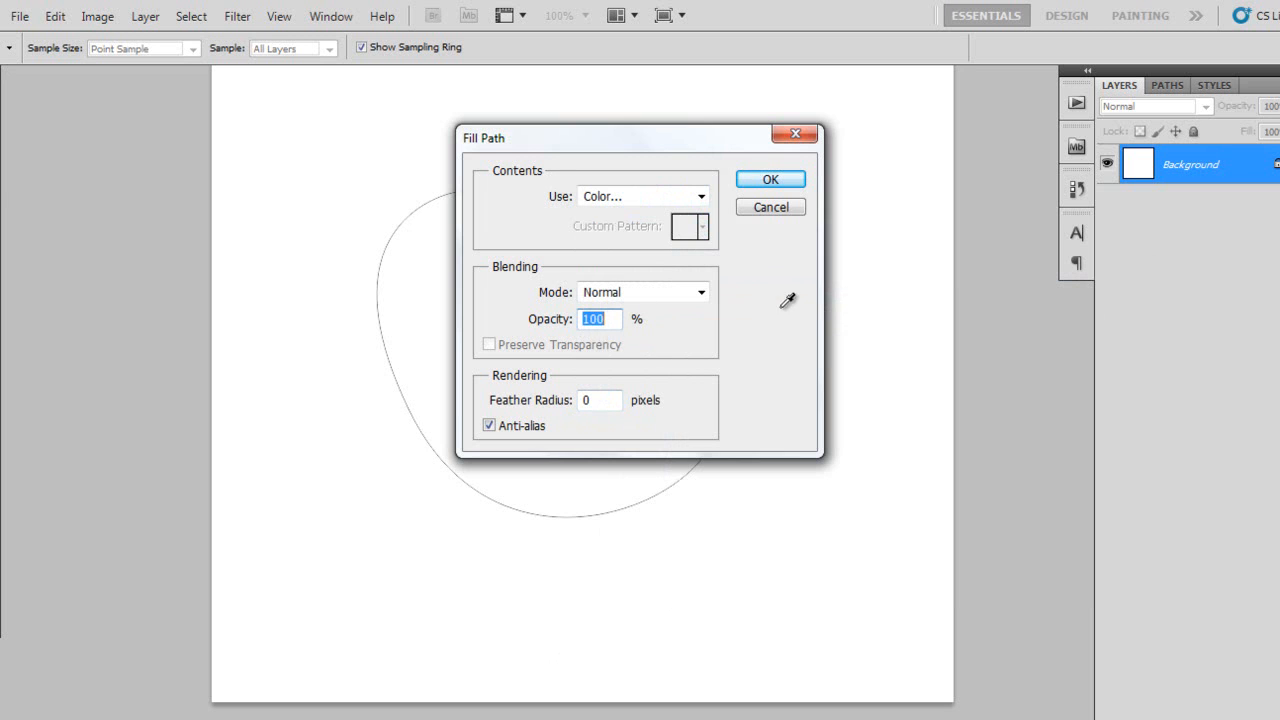
pyautogui.click(765, 184)
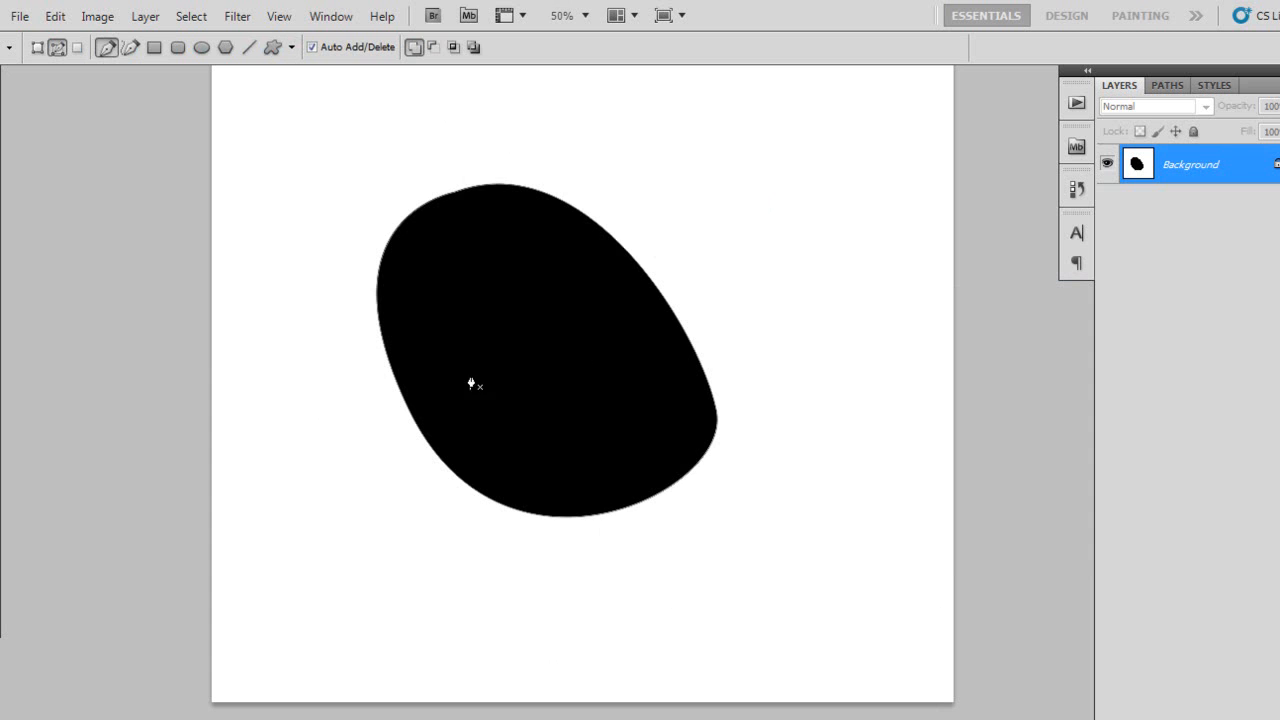
# - Undo the black fill and convert the egg-shaped path into a new anti-aliased selection with a 0-pixel feather radius
pyautogui.hotkey('ctrl', 'z')
pyautogui.rightClick(526, 328)
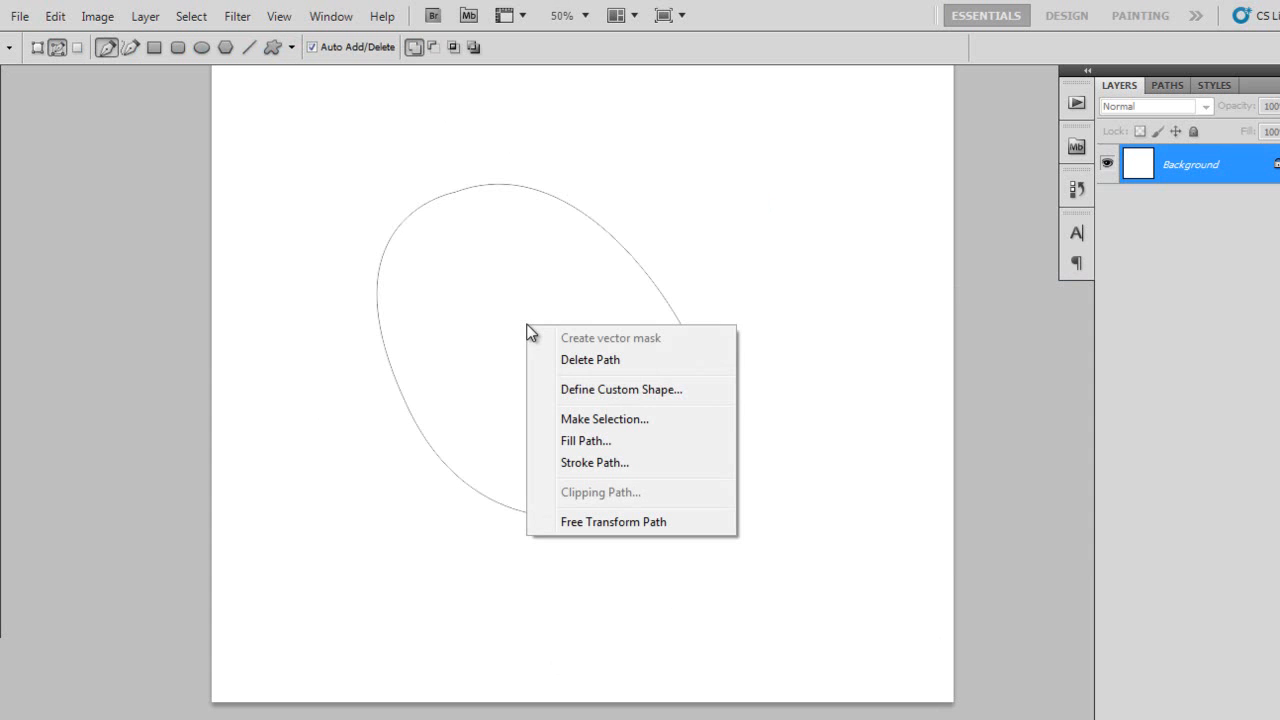
pyautogui.click(617, 421)
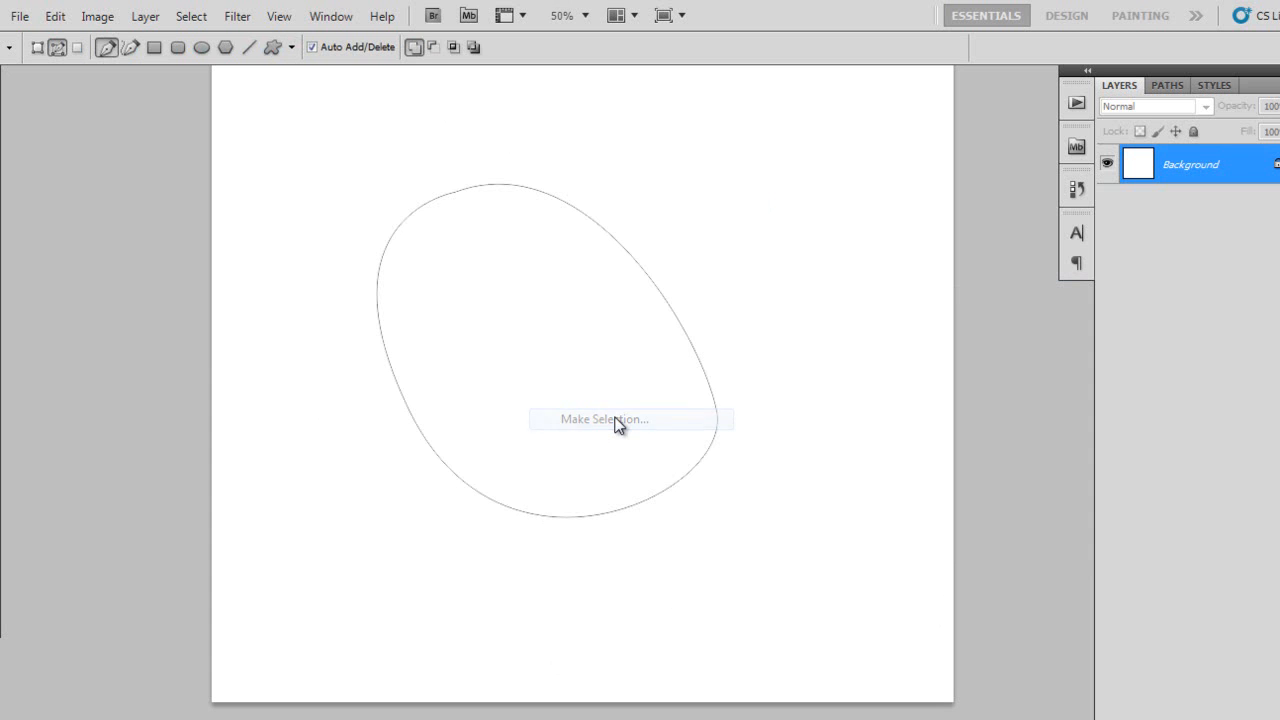
pyautogui.click(746, 212)
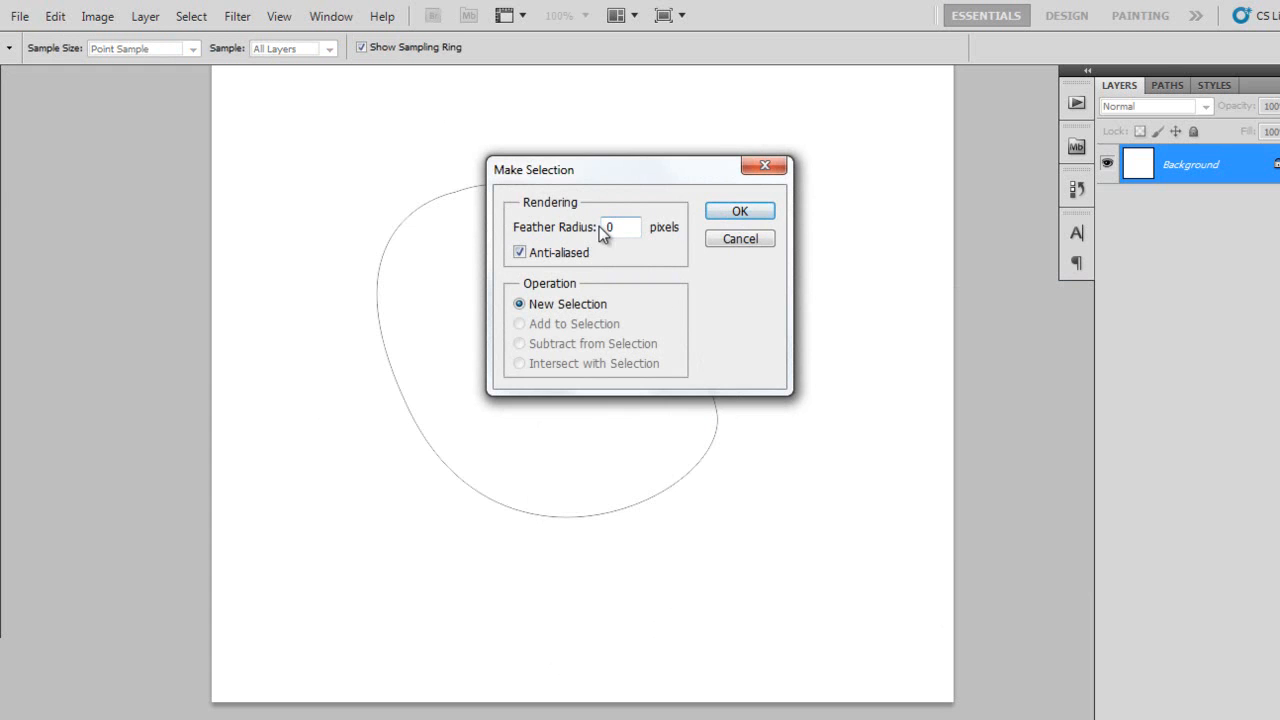
pyautogui.click(738, 213)
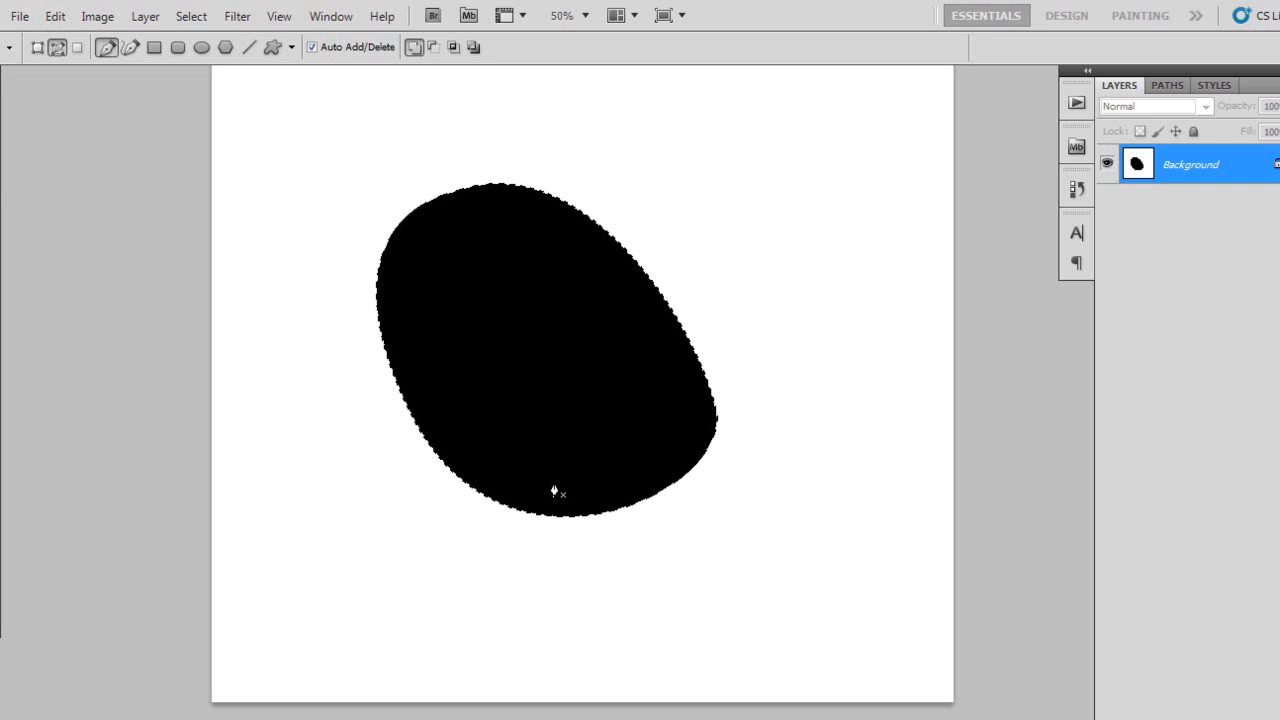
# - Clear the black fill inside the egg-shaped selection and deselect it
pyautogui.press('Delete')
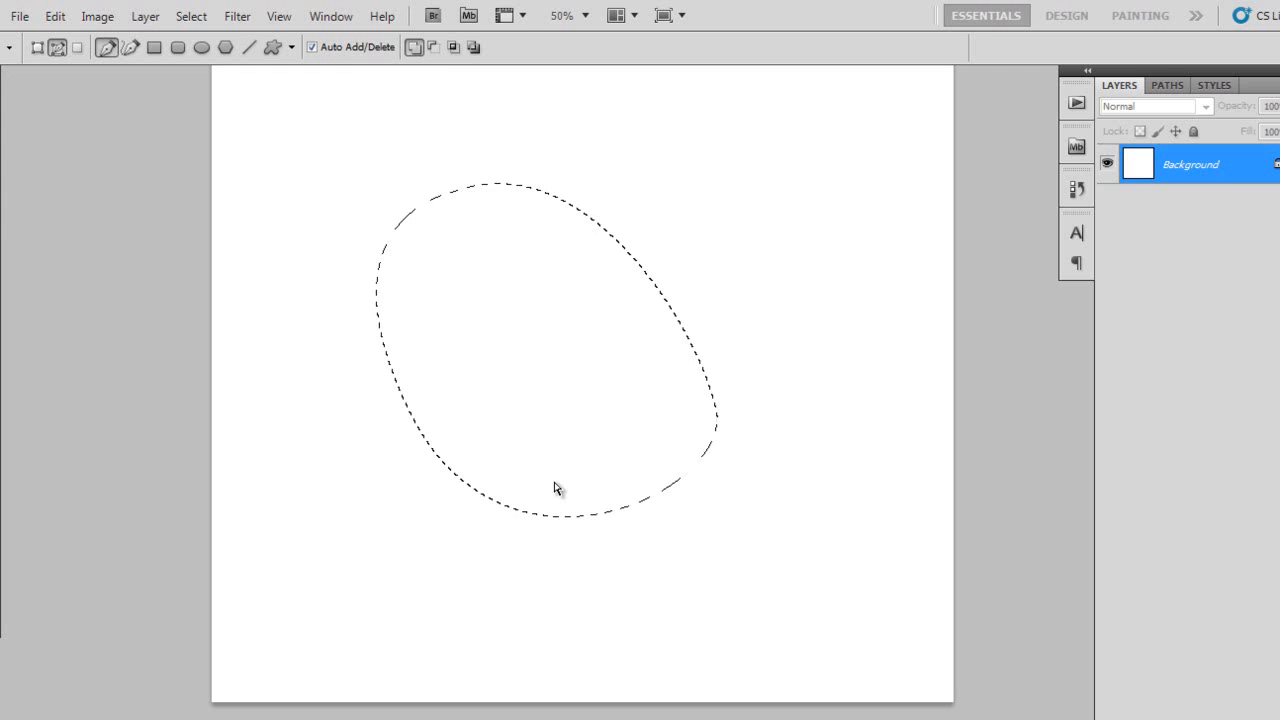
pyautogui.hotkey('ctrl', 'd')
pyautogui.moveTo(537, 491); pyautogui.dragTo(795, 620)
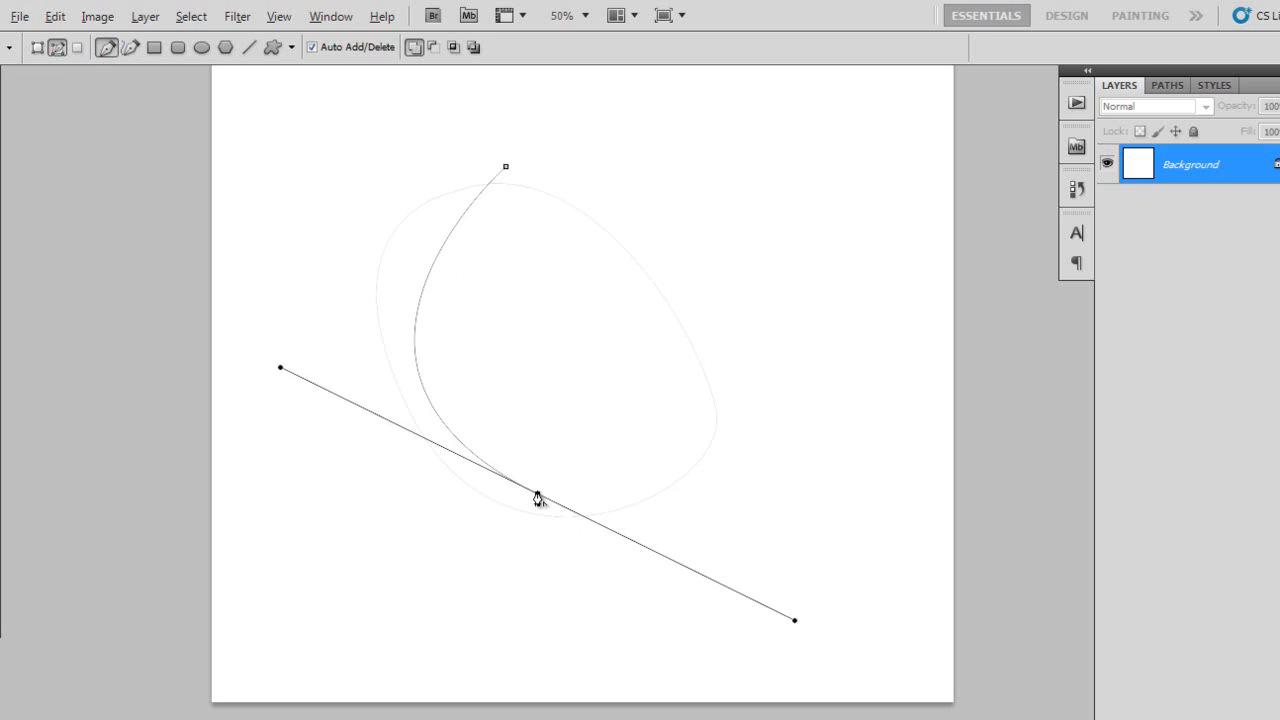
pyautogui.keyDown('alt'); pyautogui.moveTo(538, 494); pyautogui.dragTo(514, 275); pyautogui.keyUp('alt')
pyautogui.press('Escape')
pyautogui.press('Escape')
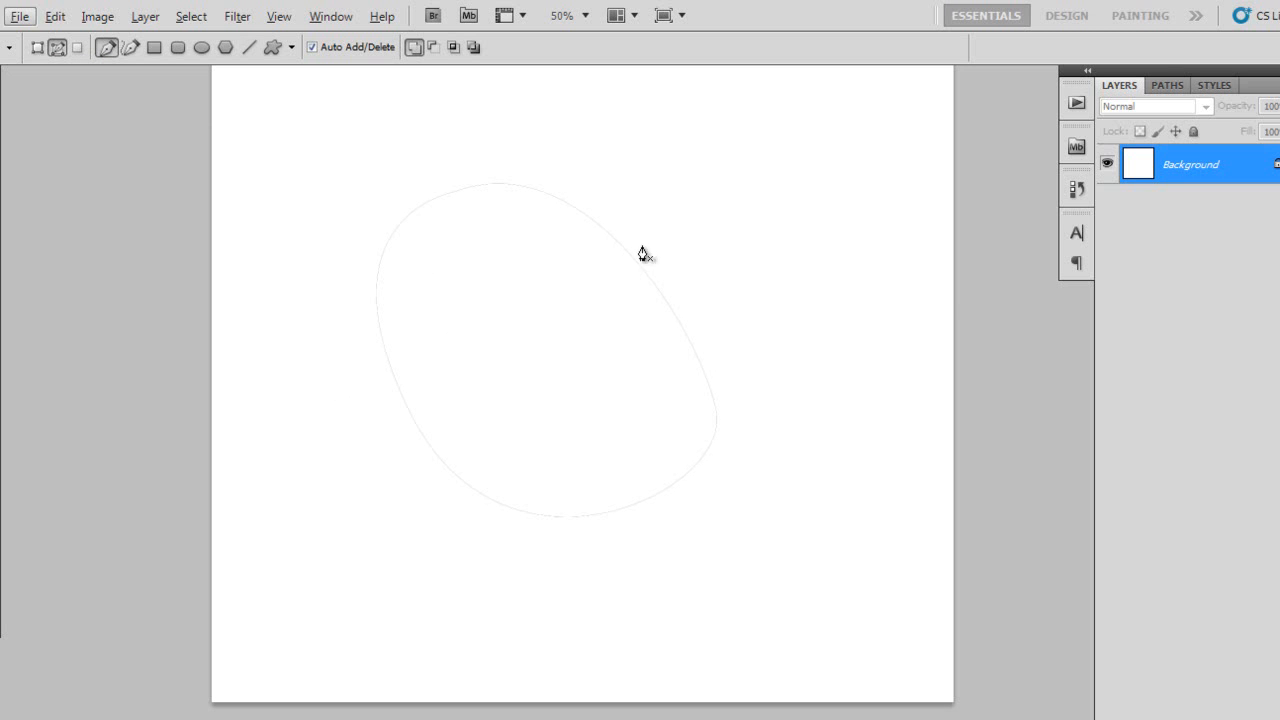
# - Convert the Background into the regular layer Layer 0 and draw a closed teardrop path with a pointed top using the Pen tool
pyautogui.doubleClick(1225, 180)
pyautogui.press('Return')
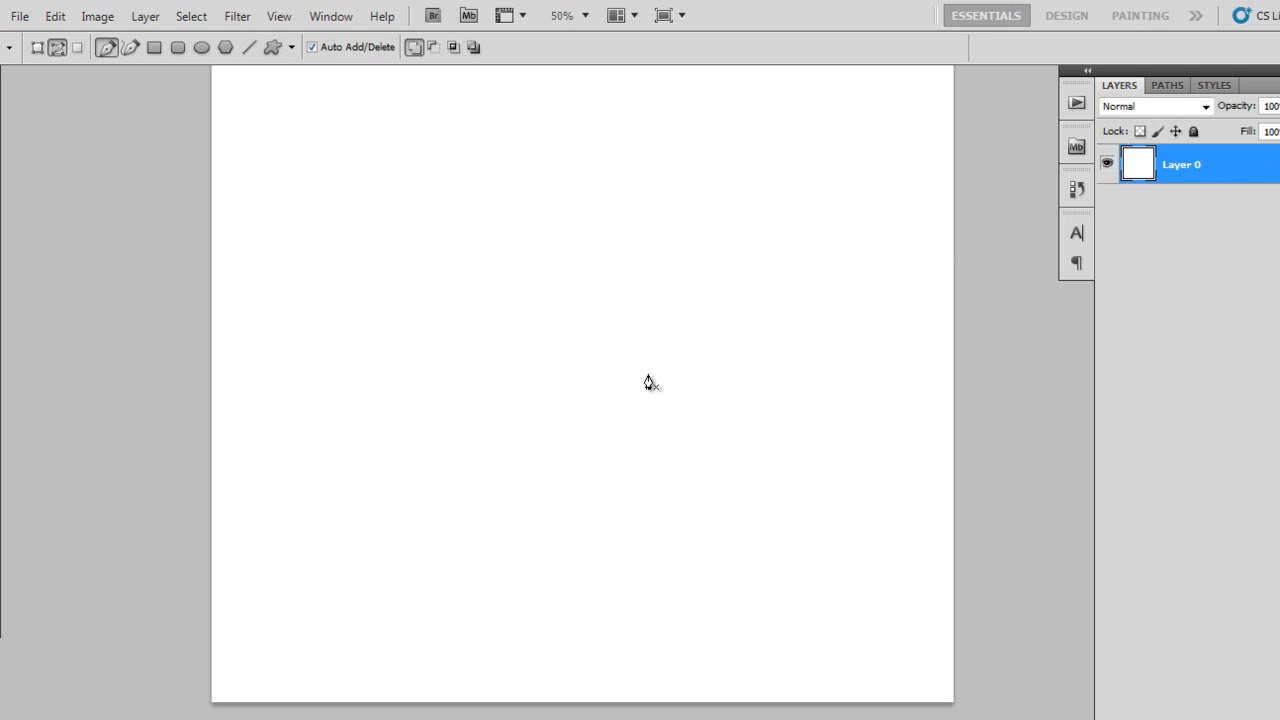
pyautogui.click(502, 186)
pyautogui.moveTo(563, 458); pyautogui.dragTo(486, 448)
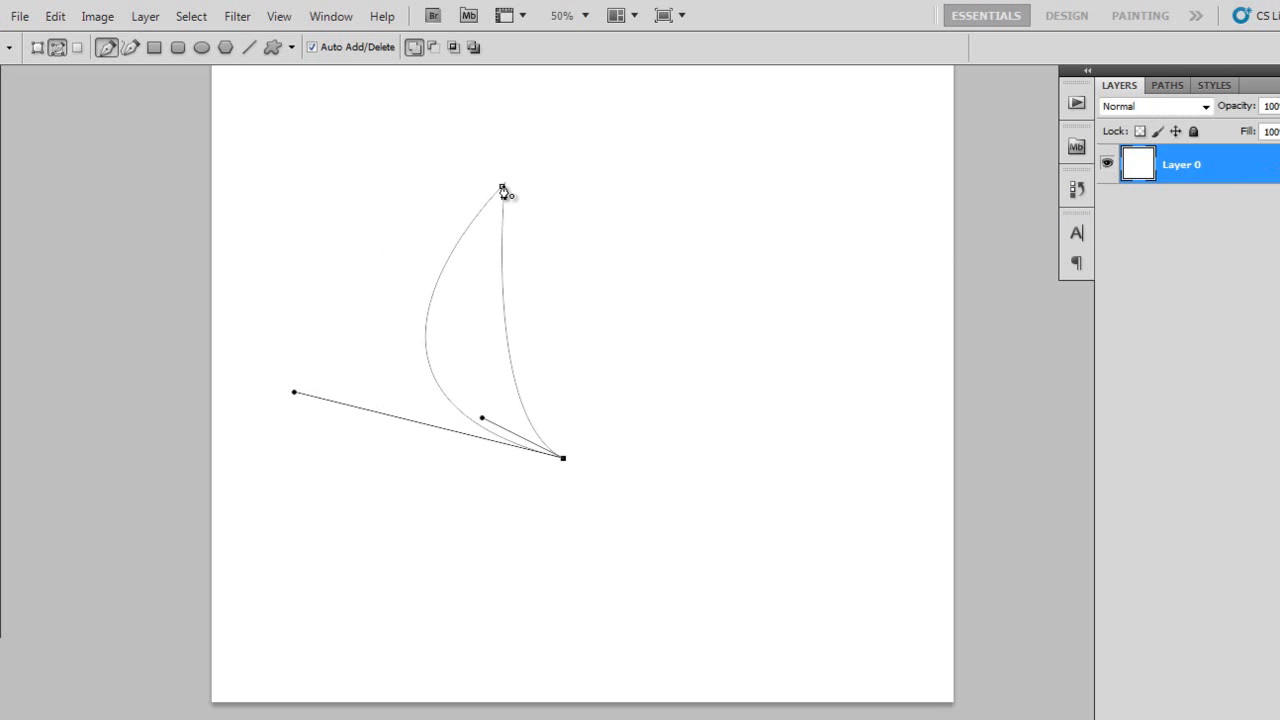
pyautogui.hotkey('ctrl', 'z')
pyautogui.moveTo(512, 498); pyautogui.dragTo(778, 547)
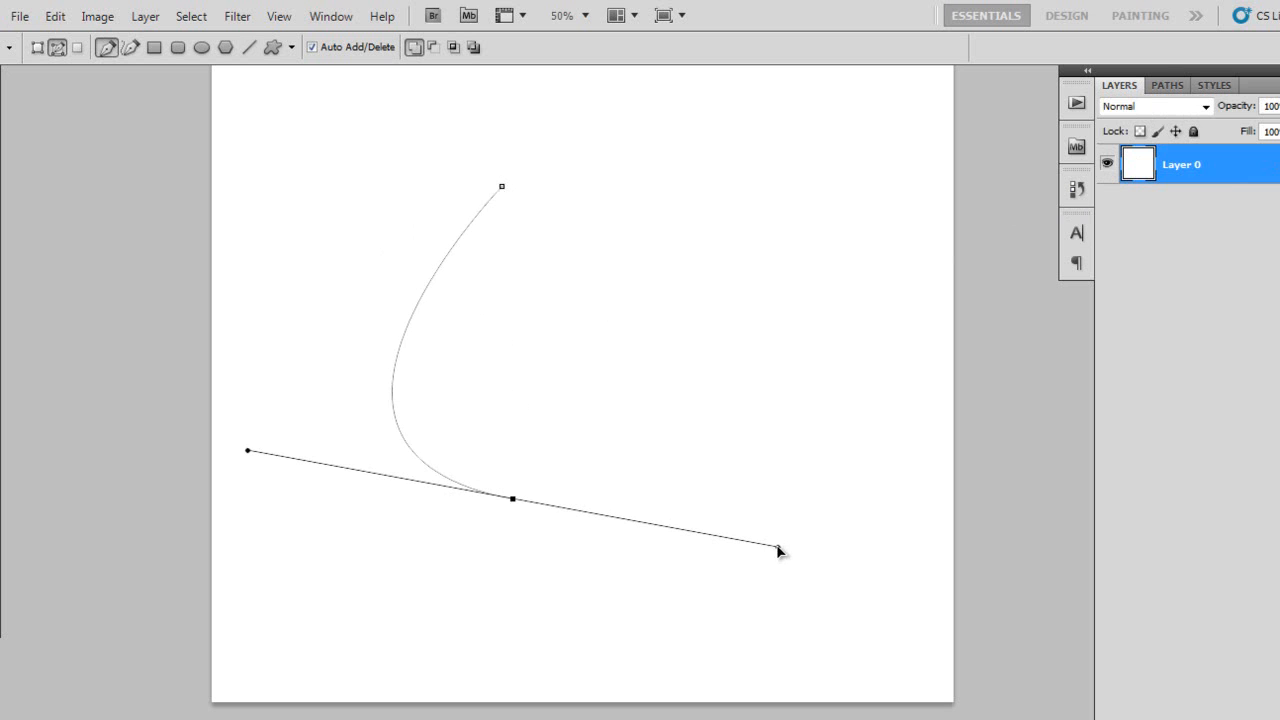
# - Open the Fill Path settings for the teardrop path, cancel them, and delete the path
pyautogui.rightClick(507, 297)
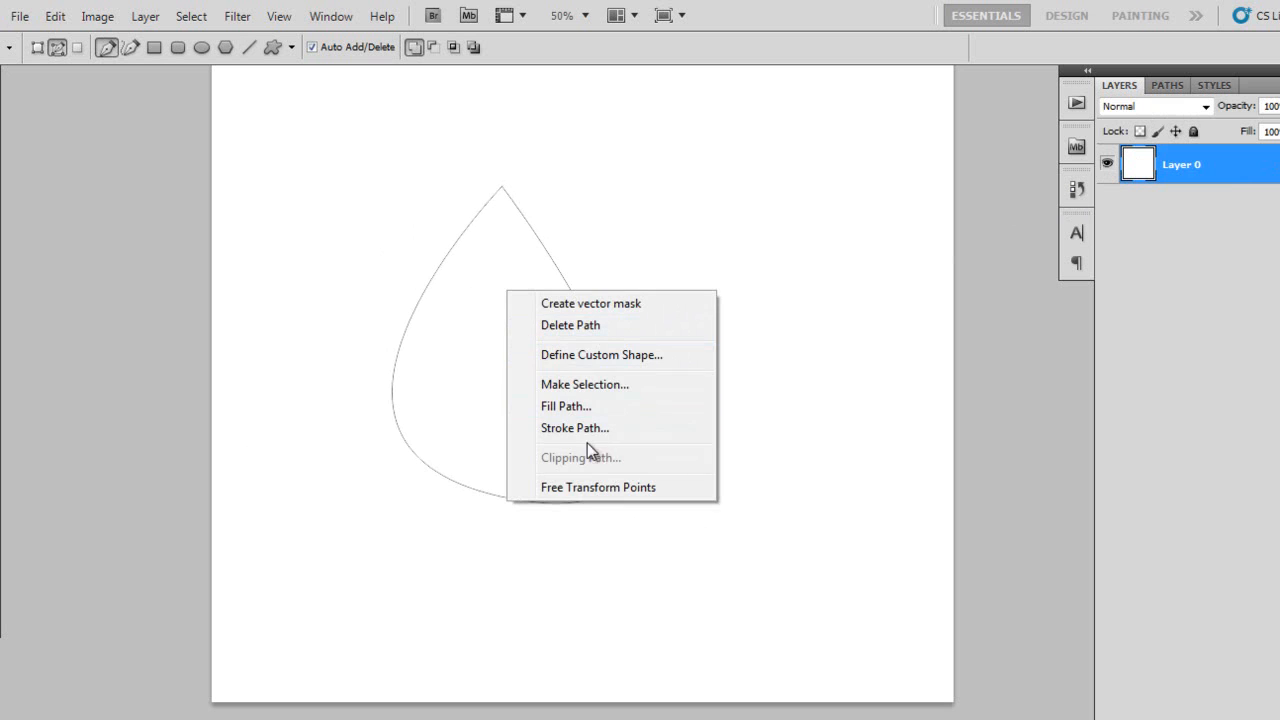
pyautogui.click(589, 409)
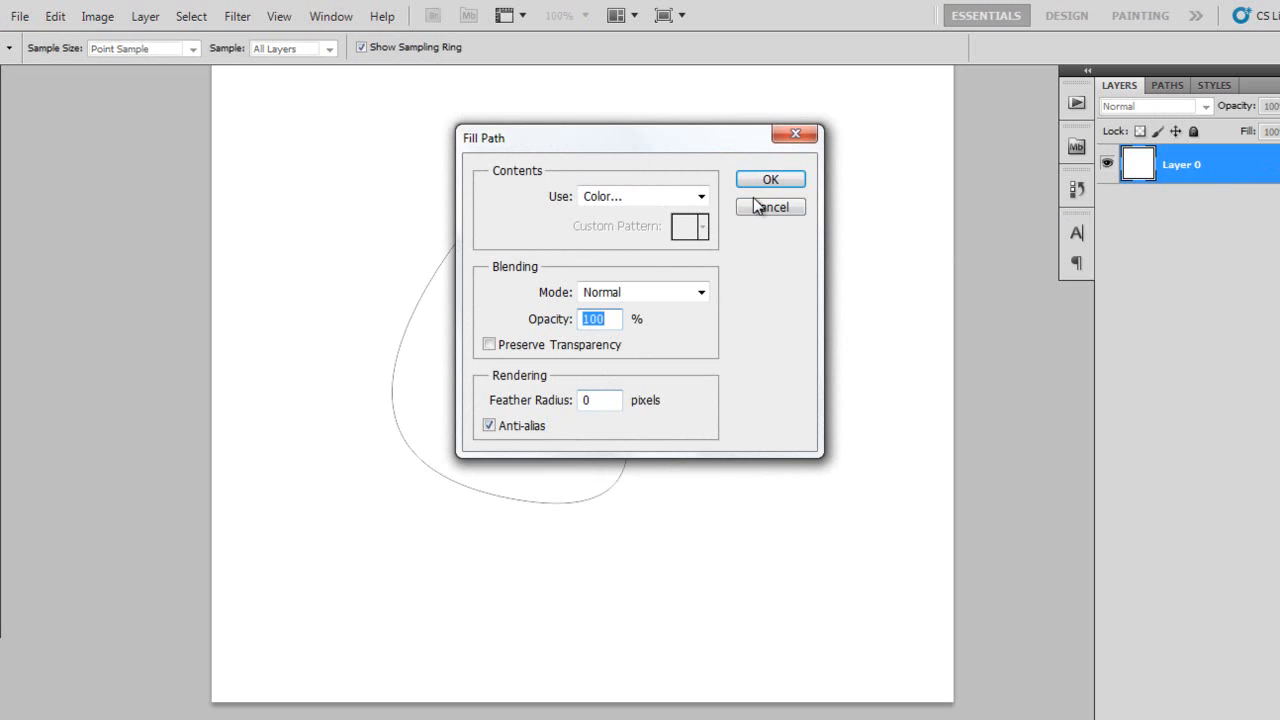
pyautogui.click(771, 206)
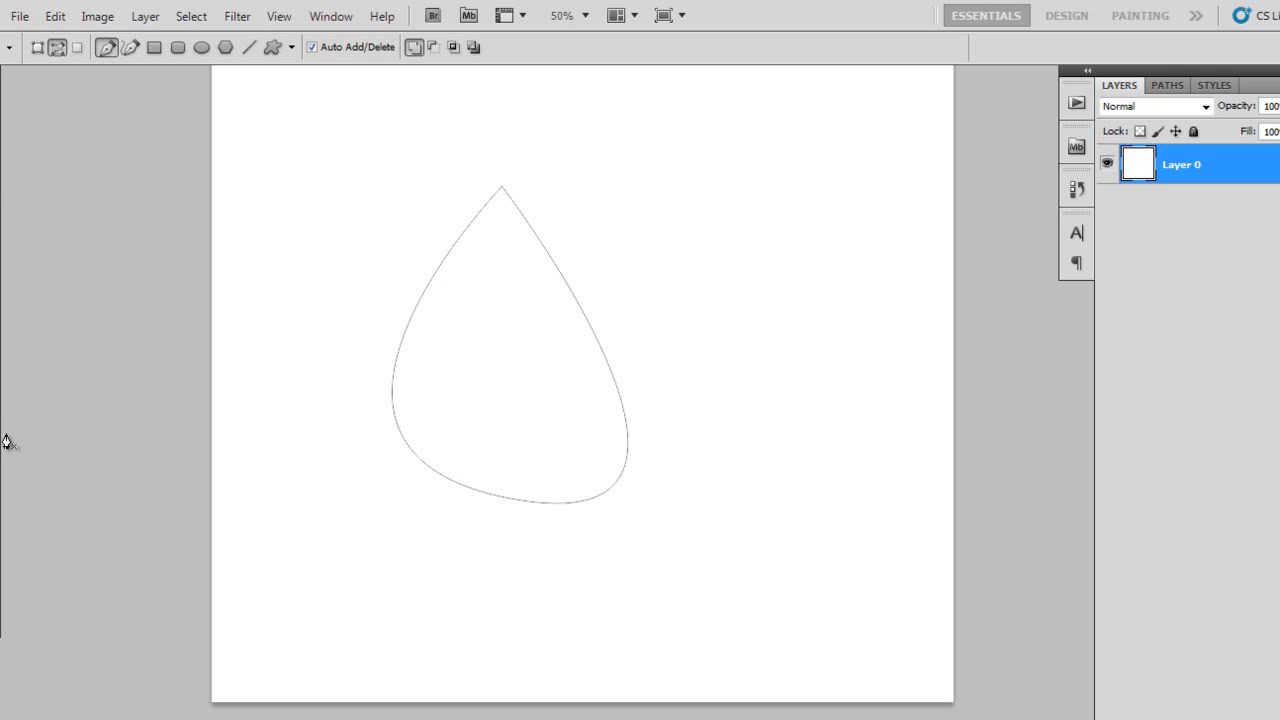
pyautogui.press('Delete')
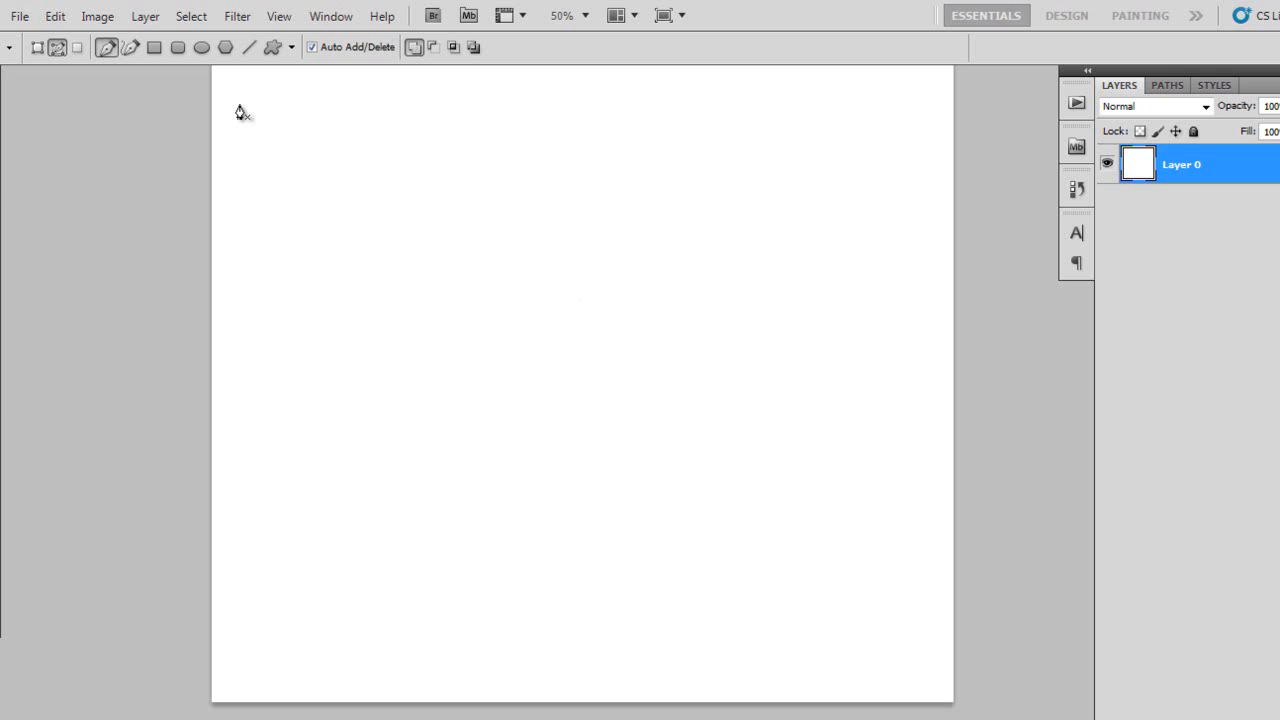
# - Return to the standard screen mode and browse for an image to open in the last folder on Local Disk (G:)
pyautogui.press('f')
pyautogui.press('f')
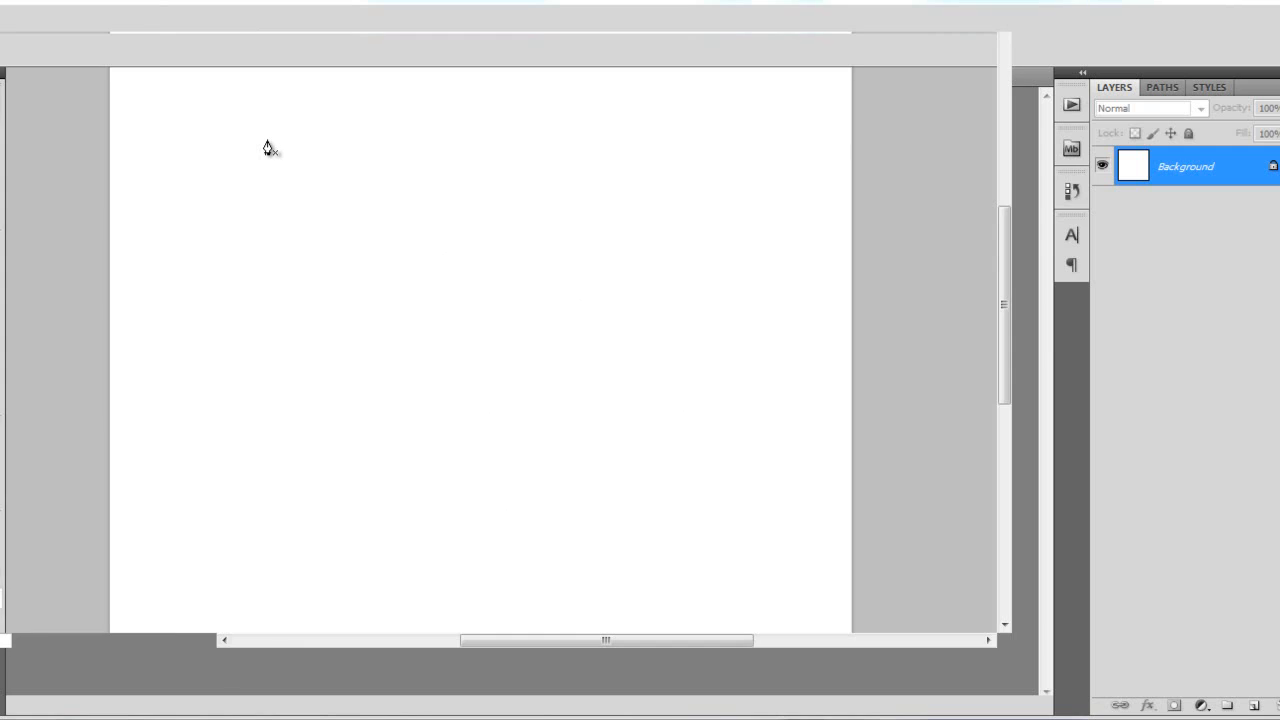
pyautogui.hotkey('ctrl', 'o')
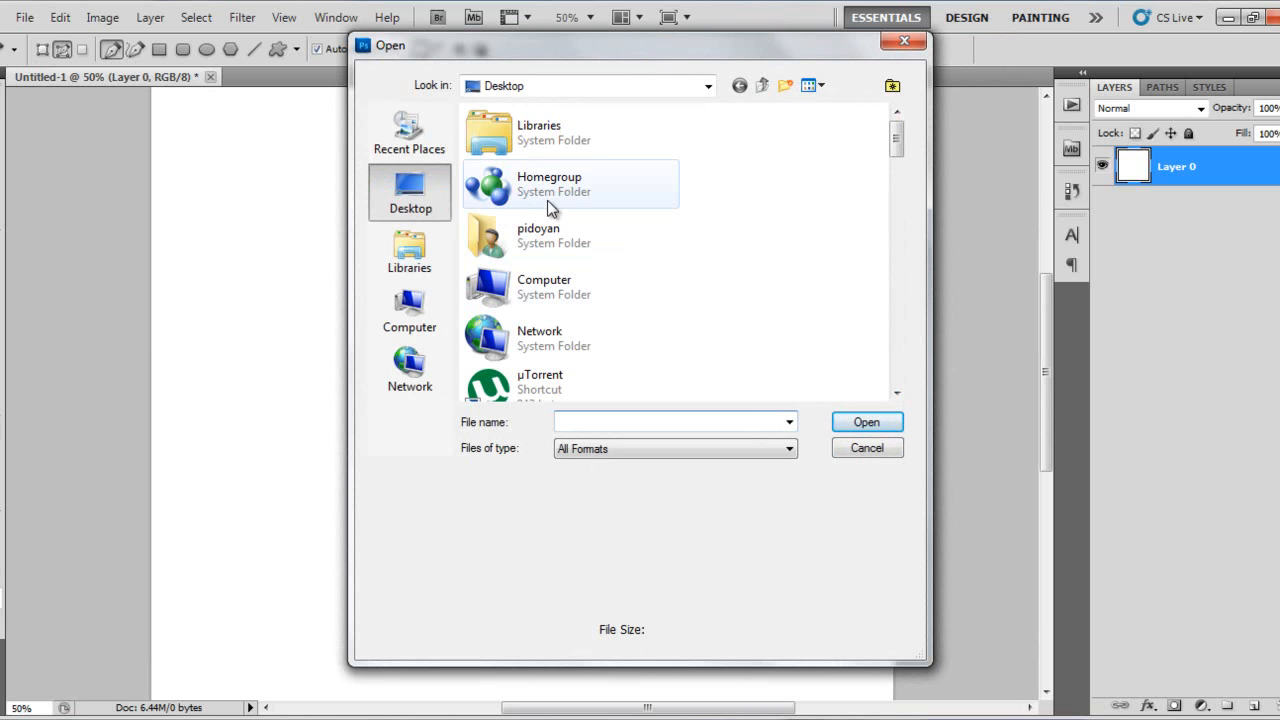
pyautogui.doubleClick(512, 288)
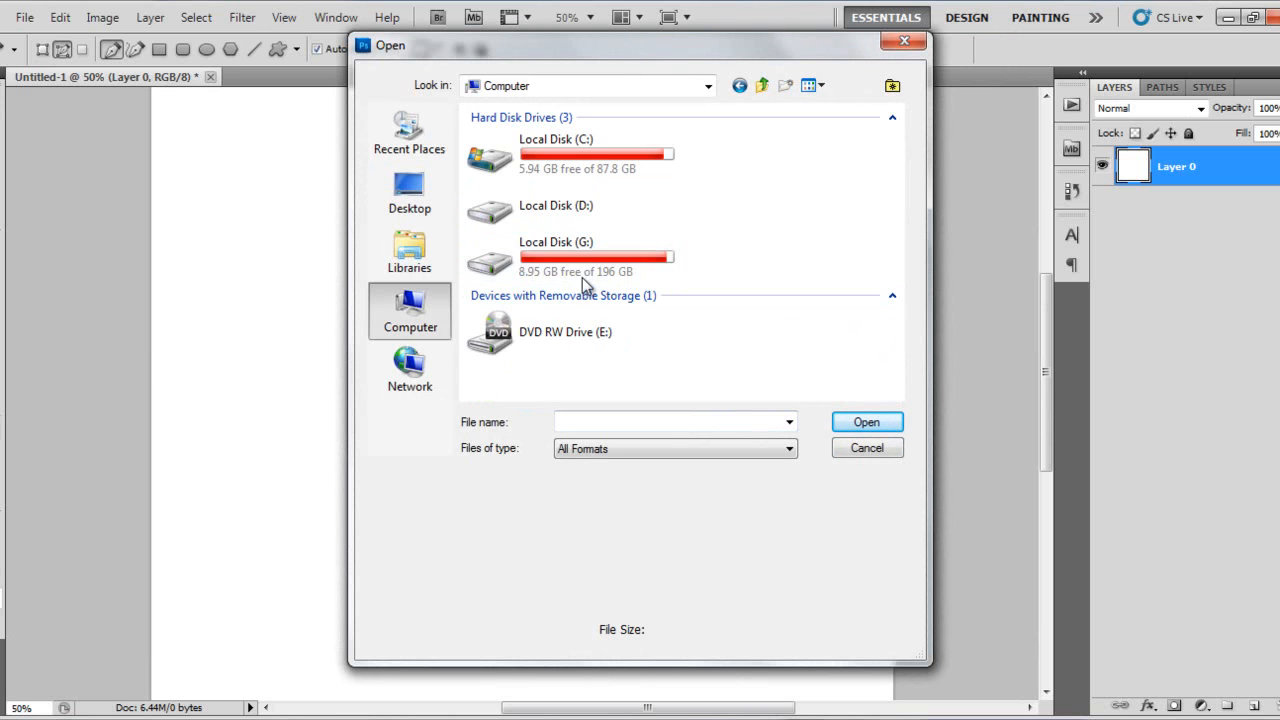
pyautogui.doubleClick(582, 262)
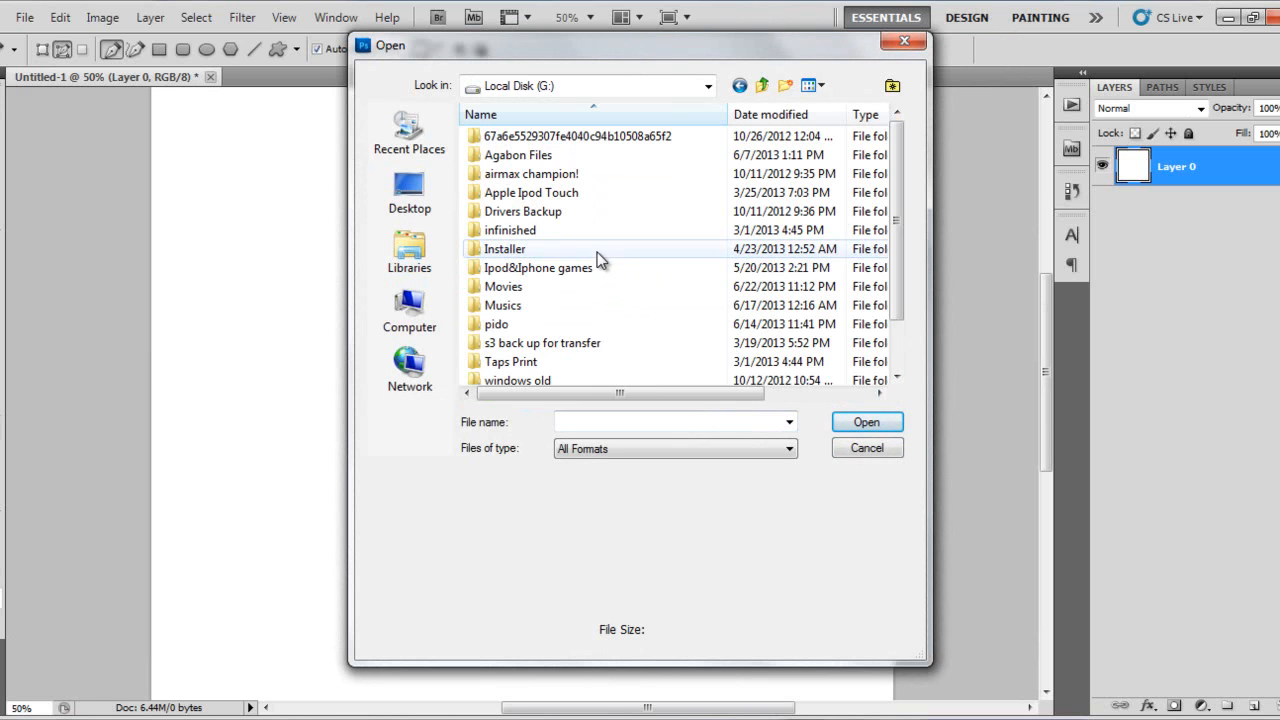
pyautogui.click(580, 343)
pyautogui.scroll(-1, 581, 335)
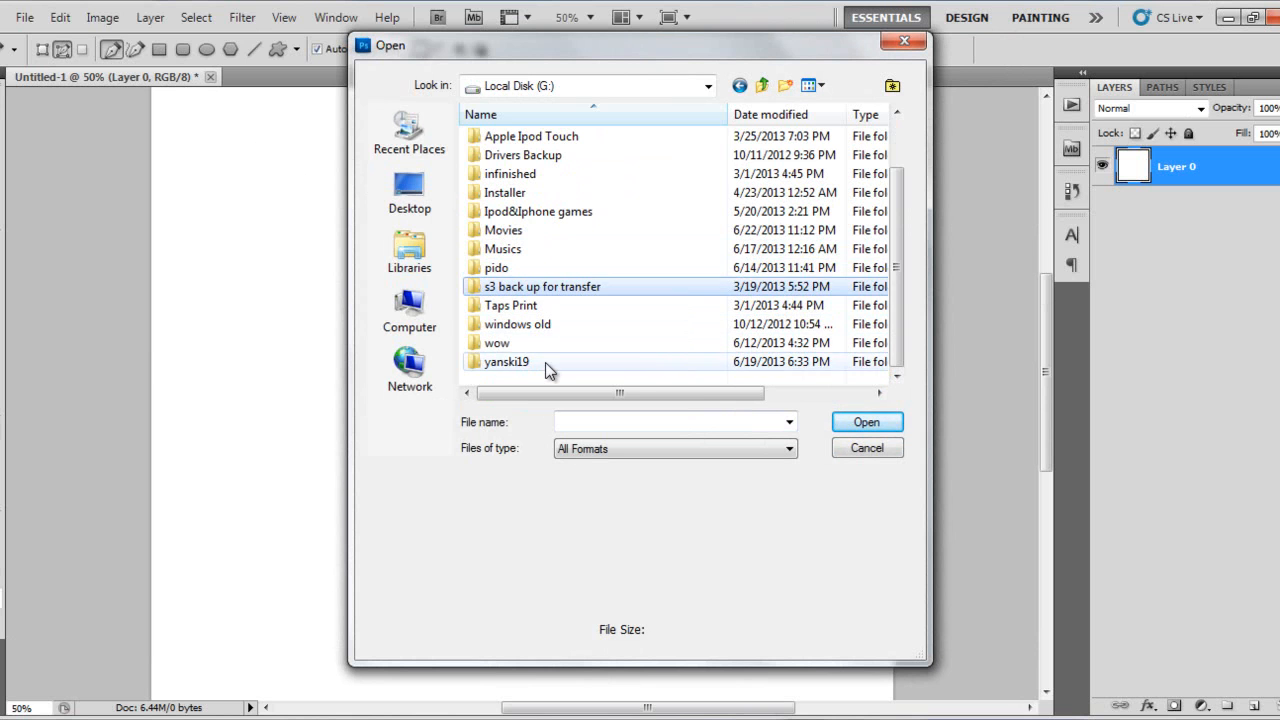
pyautogui.doubleClick(545, 362)
# - Open the portrait photo mark.jpg from the Stock Photos folder
pyautogui.scroll(-2, 540, 345)
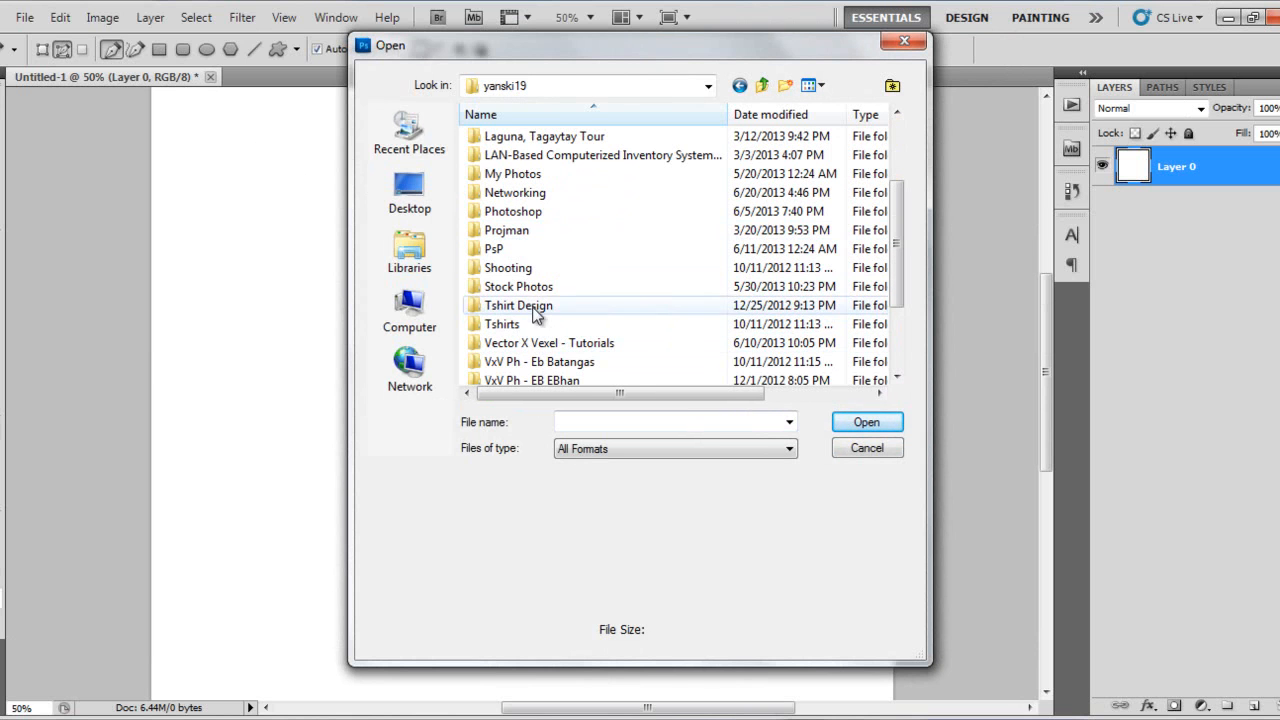
pyautogui.click(551, 267)
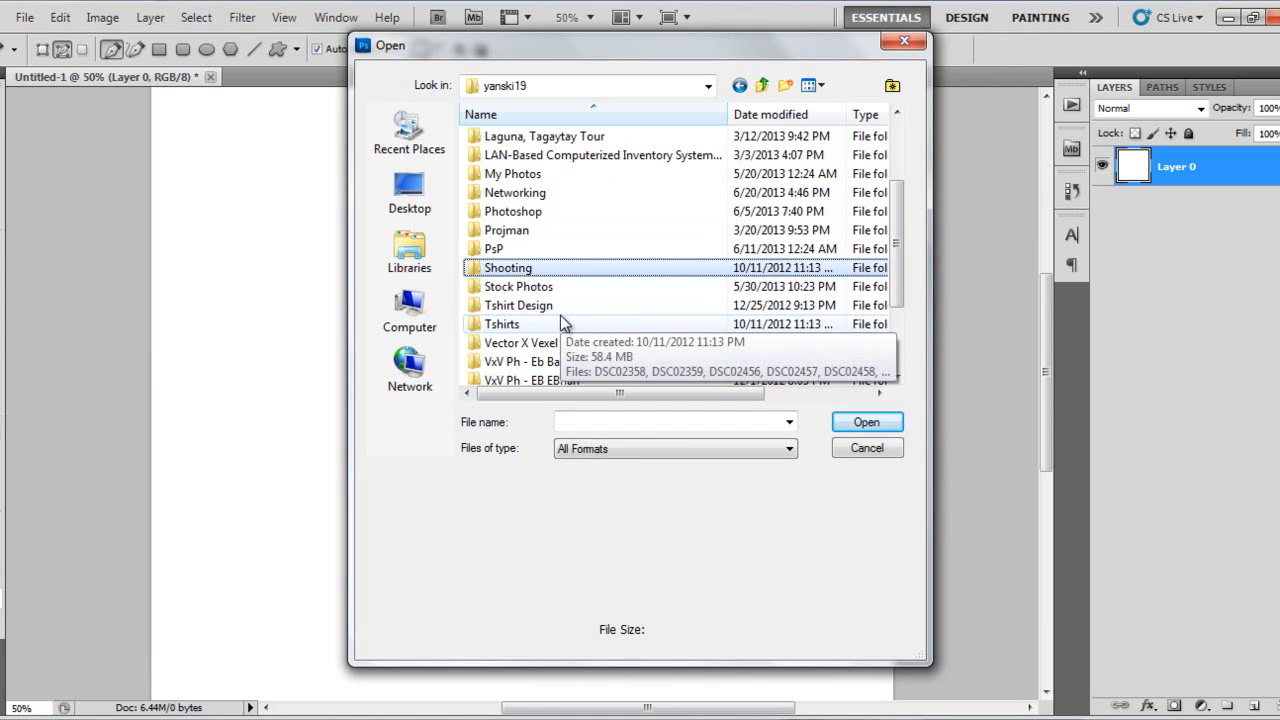
pyautogui.click(545, 286)
pyautogui.doubleClick(565, 288)
pyautogui.scroll(-5, 576, 292)
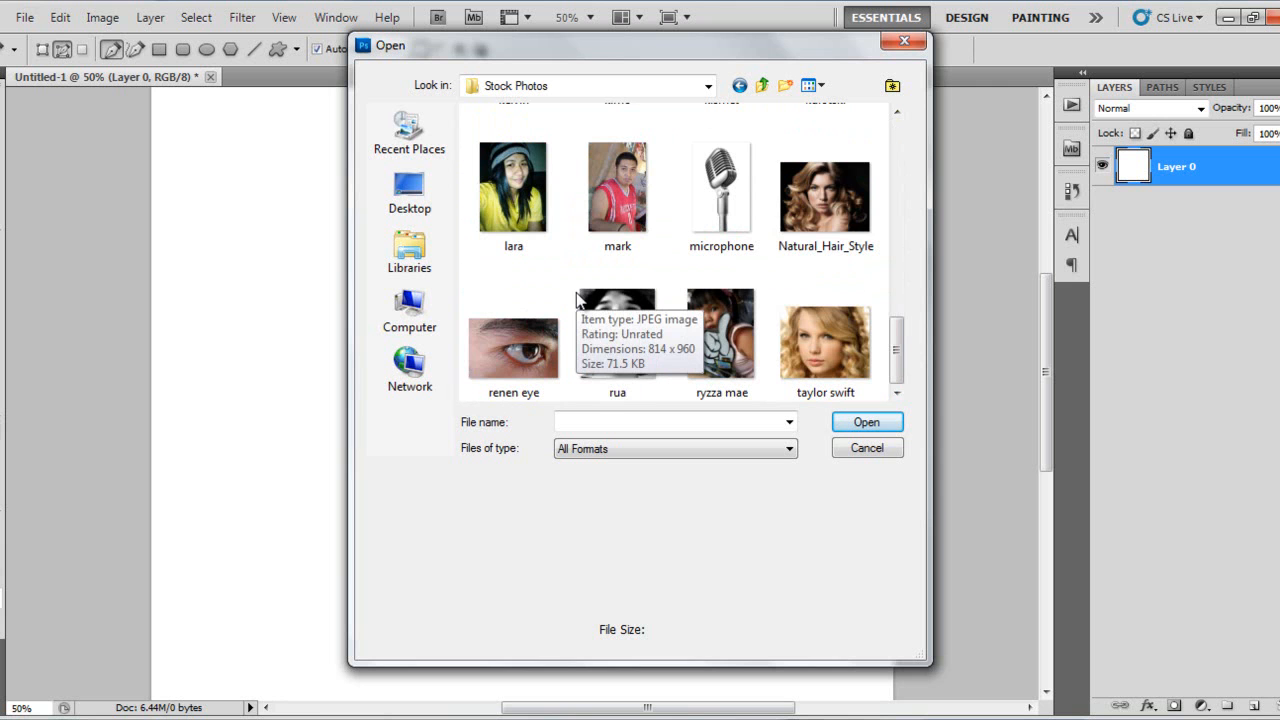
pyautogui.click(620, 185)
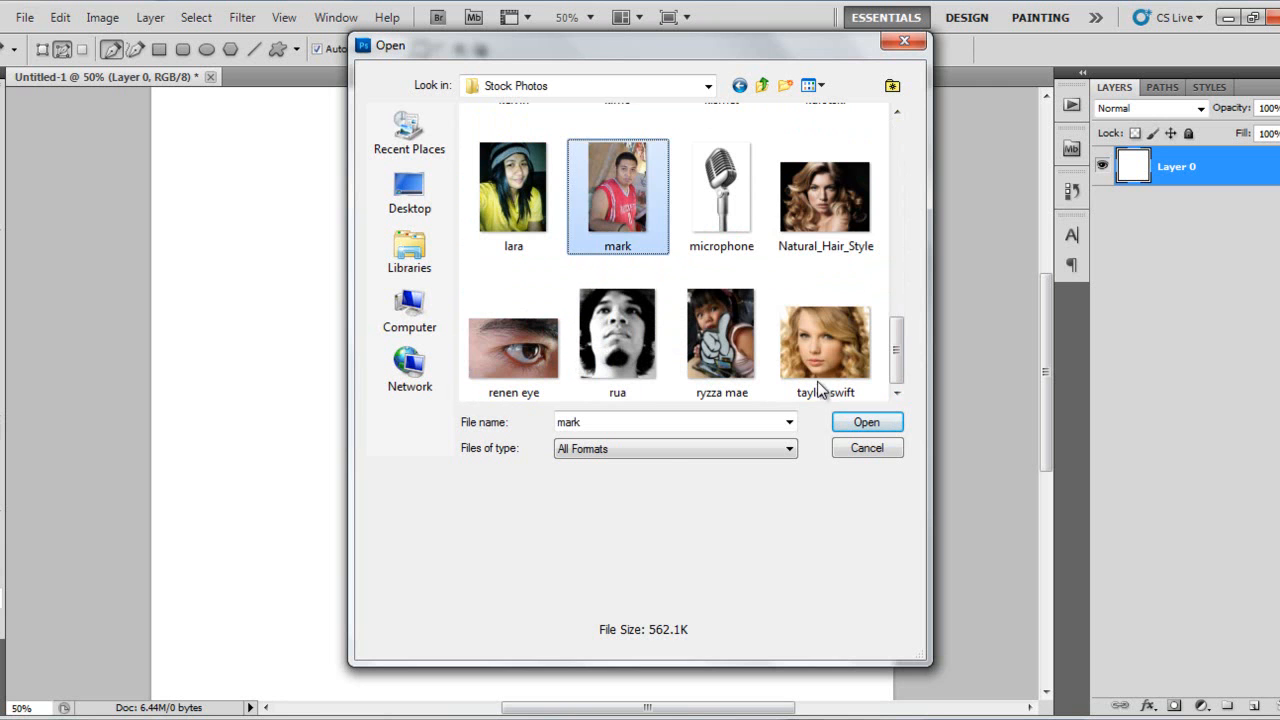
pyautogui.click(855, 423)
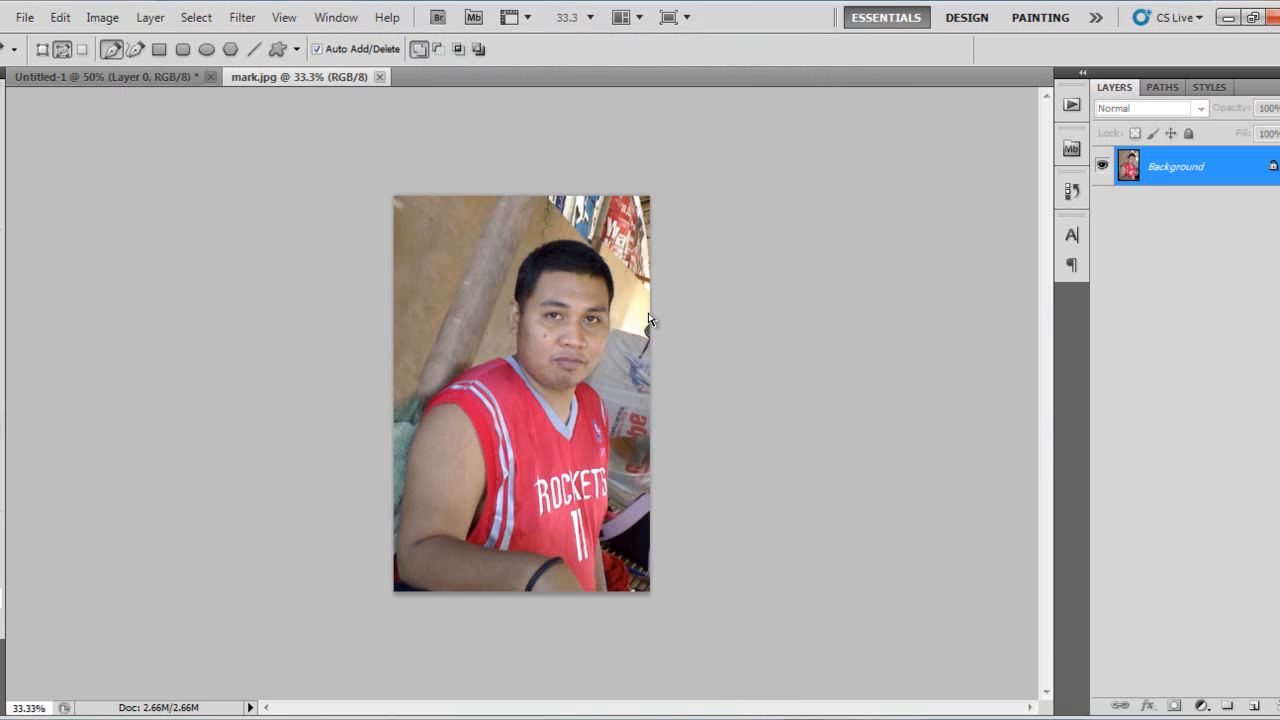
# - Set the Pen tool to Shape Layers mode for tracing the face in the portrait
pyautogui.hotkey('ctrl', '+')
pyautogui.hotkey('ctrl', '+')
pyautogui.hotkey('ctrl', '+')
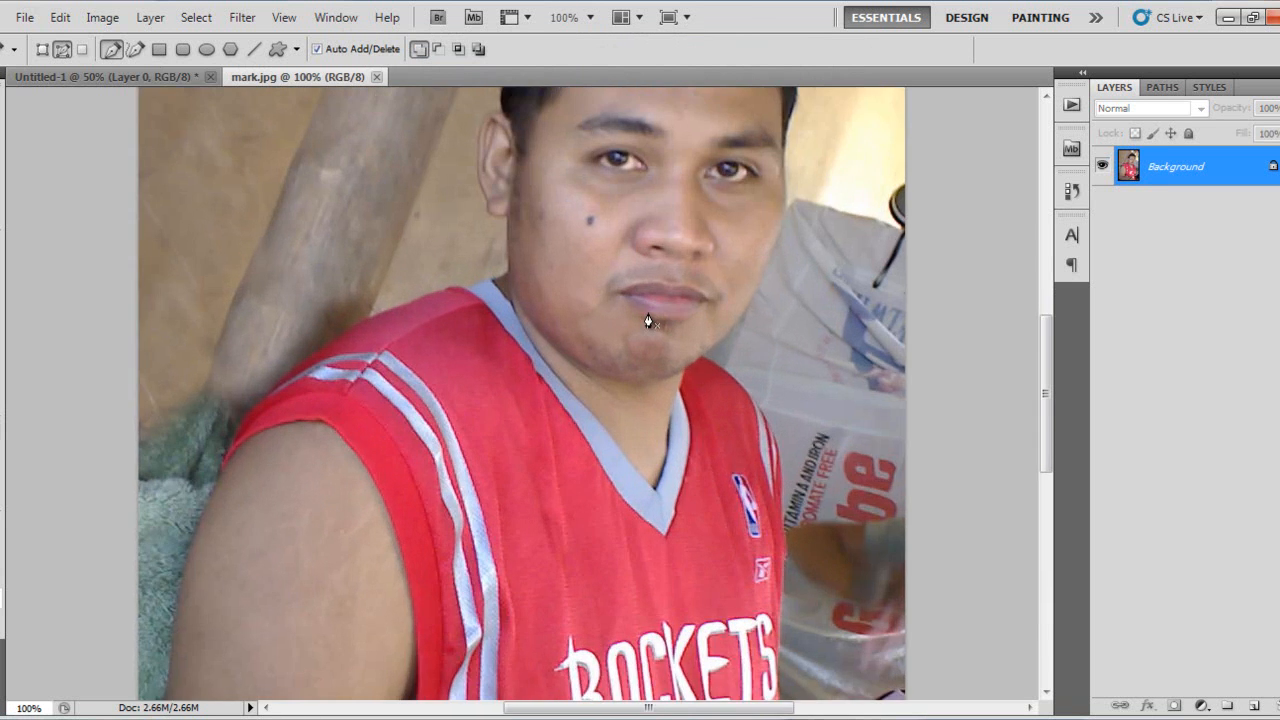
pyautogui.hotkey('ctrl', '+')
pyautogui.moveTo(691, 223); pyautogui.dragTo(640, 521)
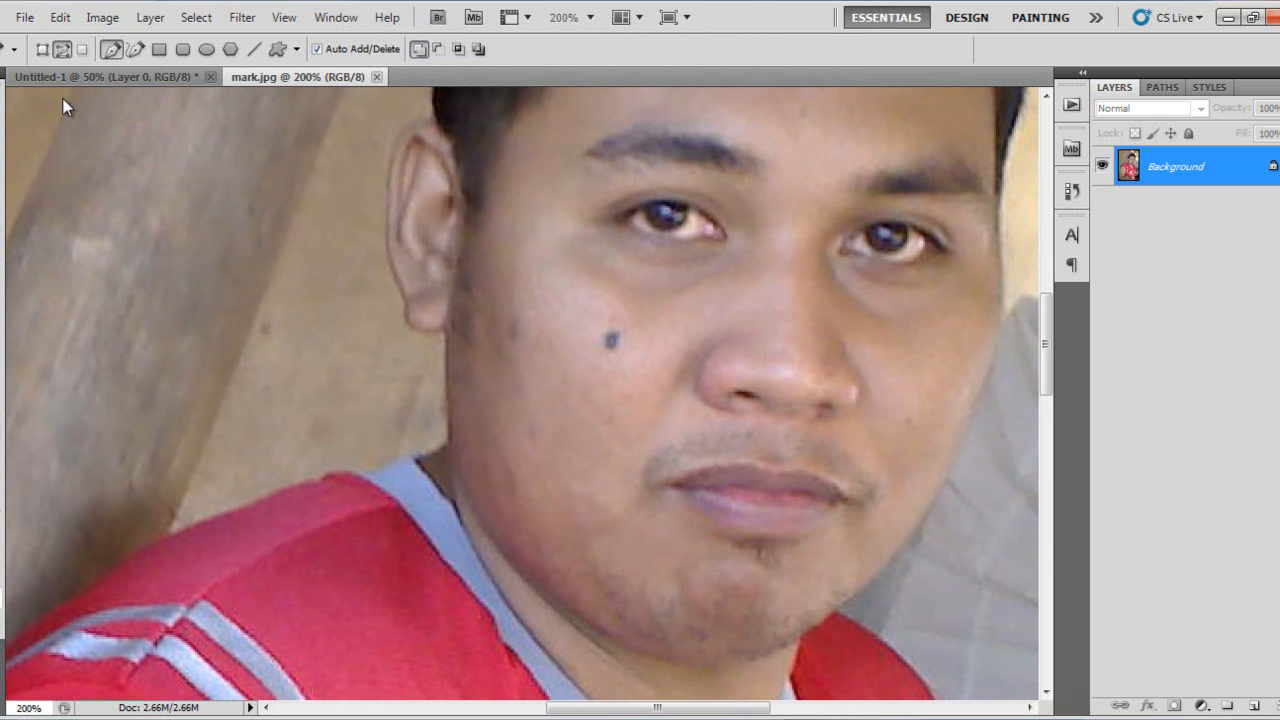
pyautogui.click(47, 51)
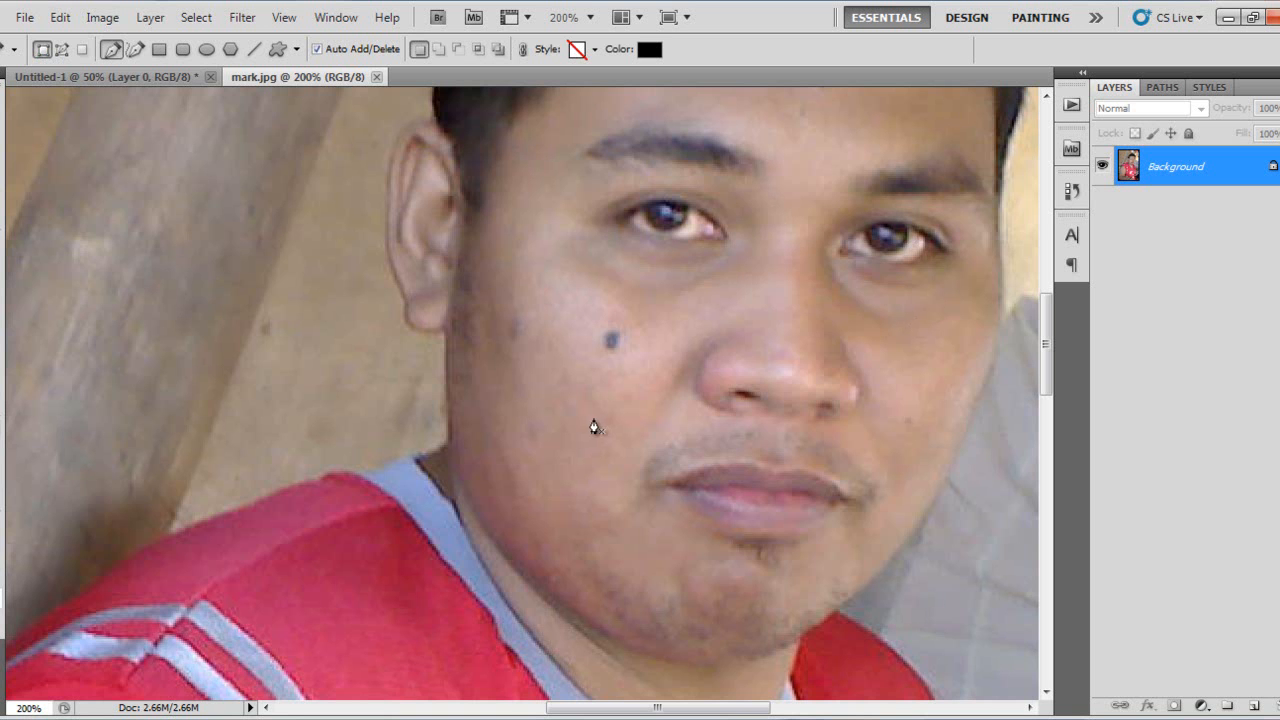
# - Start a black shape with an anchor just below the earlobe on the face's edge, with the Pen's Rubber Band option off
pyautogui.hotkey('ctrl', '+')
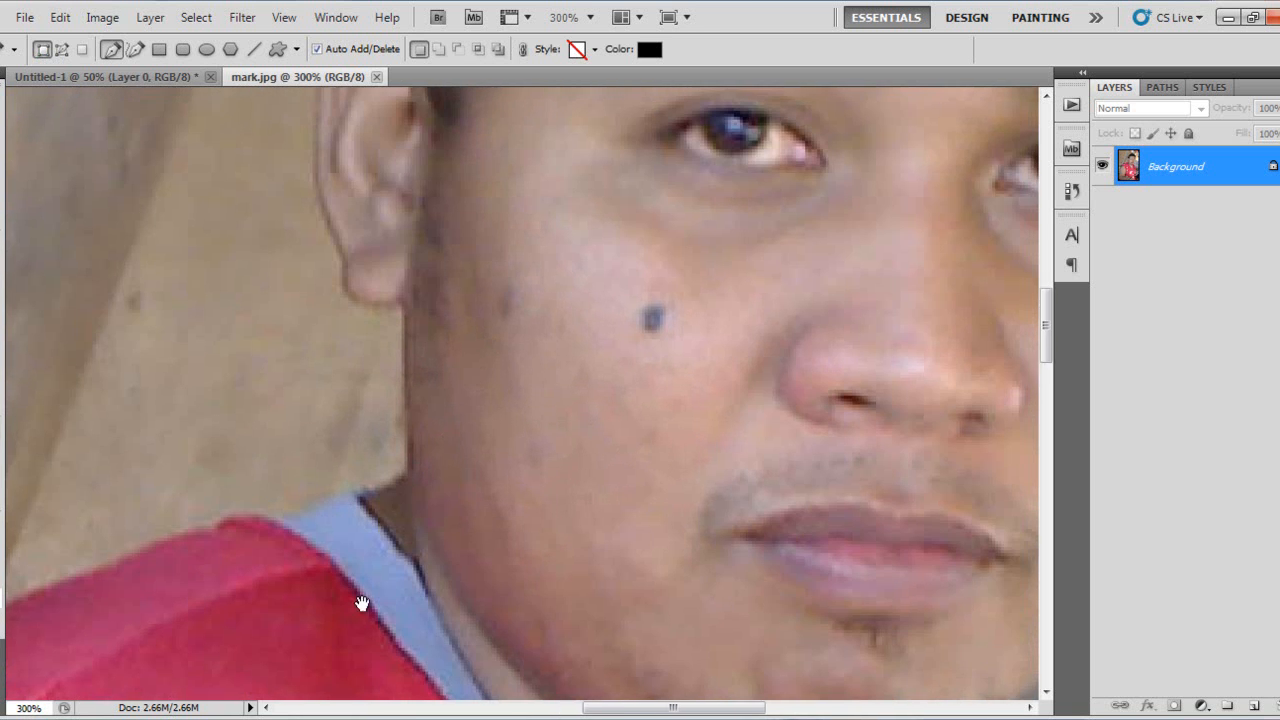
pyautogui.moveTo(517, 257); pyautogui.dragTo(411, 520)
pyautogui.moveTo(558, 240); pyautogui.dragTo(494, 440)
pyautogui.moveTo(276, 612); pyautogui.dragTo(355, 293)
pyautogui.moveTo(438, 570); pyautogui.dragTo(672, 196)
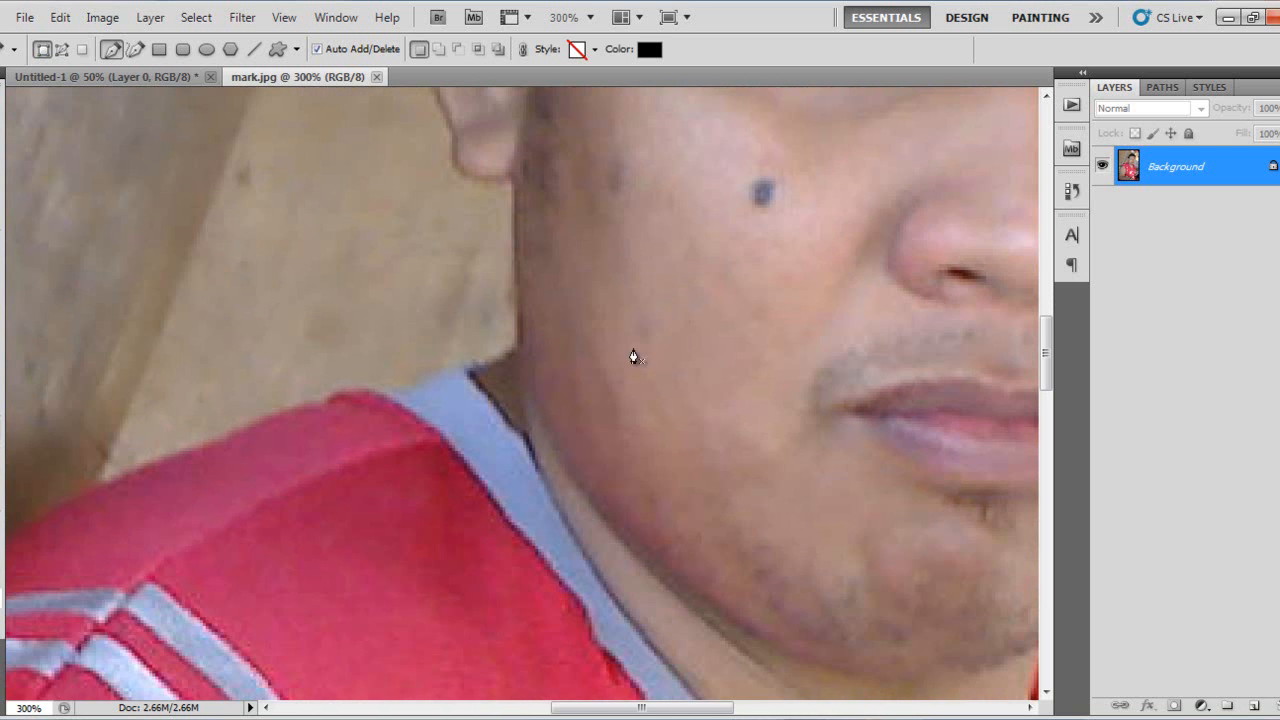
pyautogui.click(514, 180)
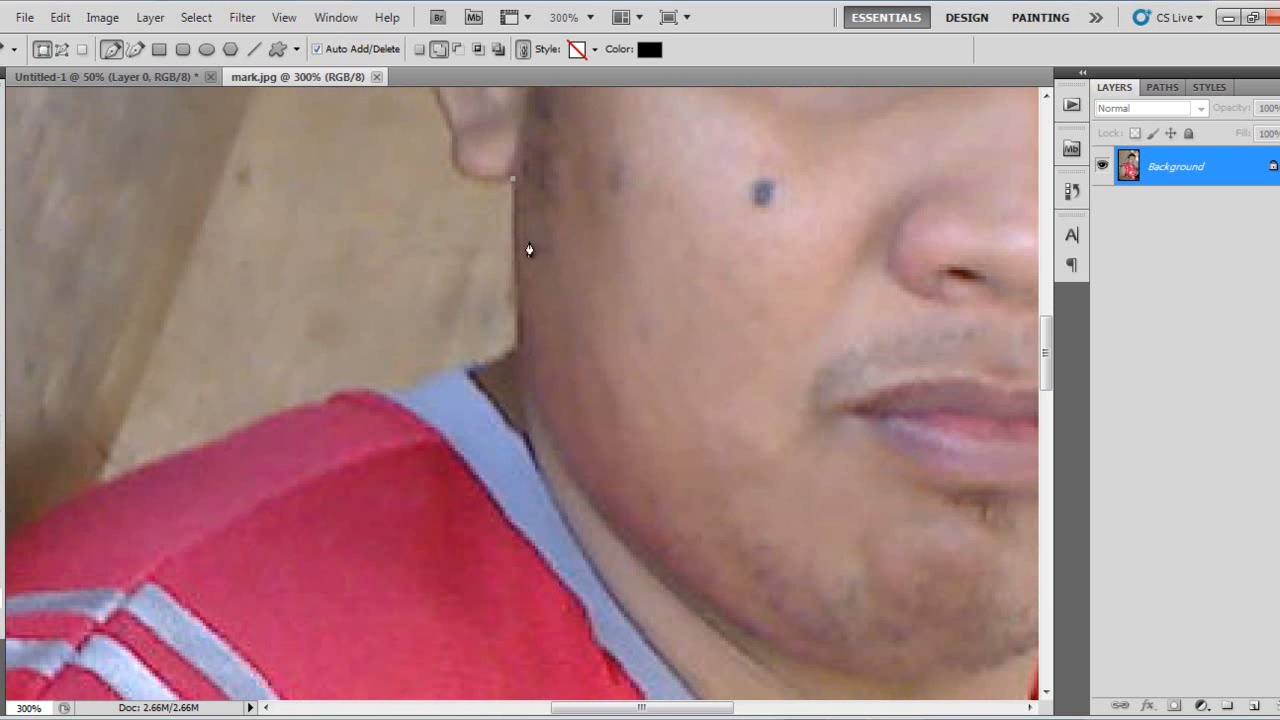
pyautogui.moveTo(614, 486); pyautogui.dragTo(487, 395)
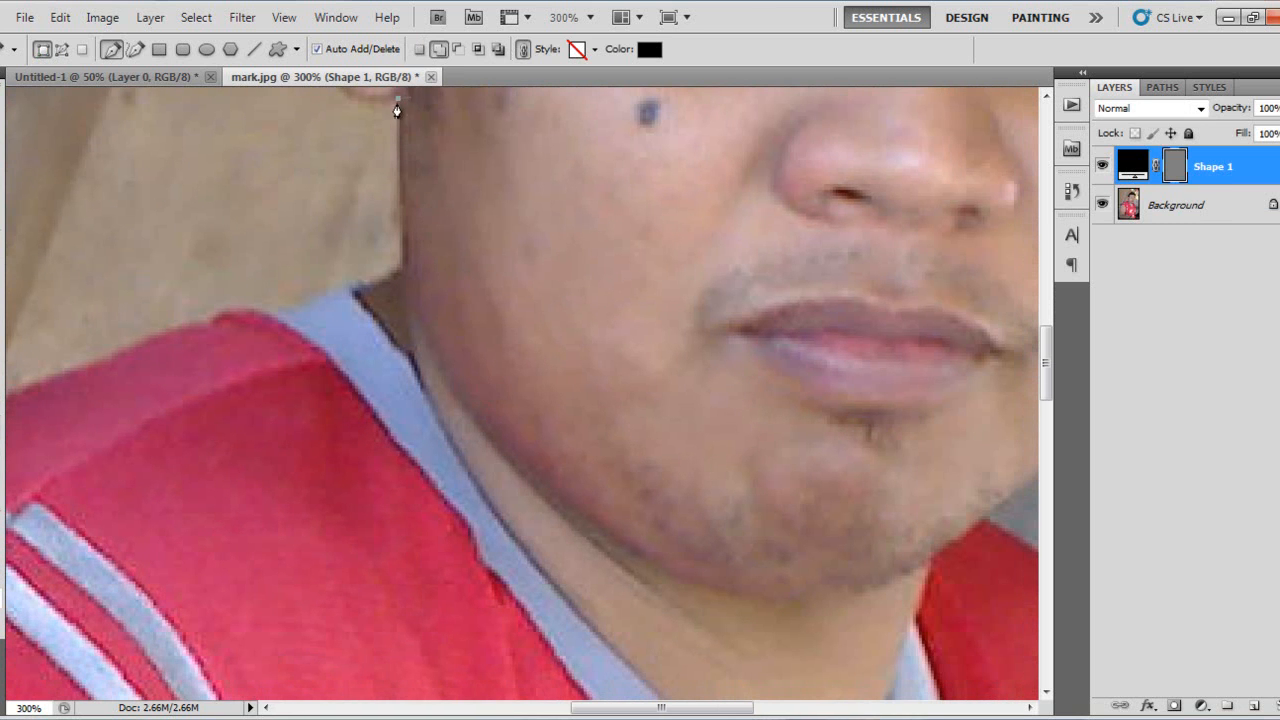
pyautogui.click(297, 50)
pyautogui.click(263, 92)
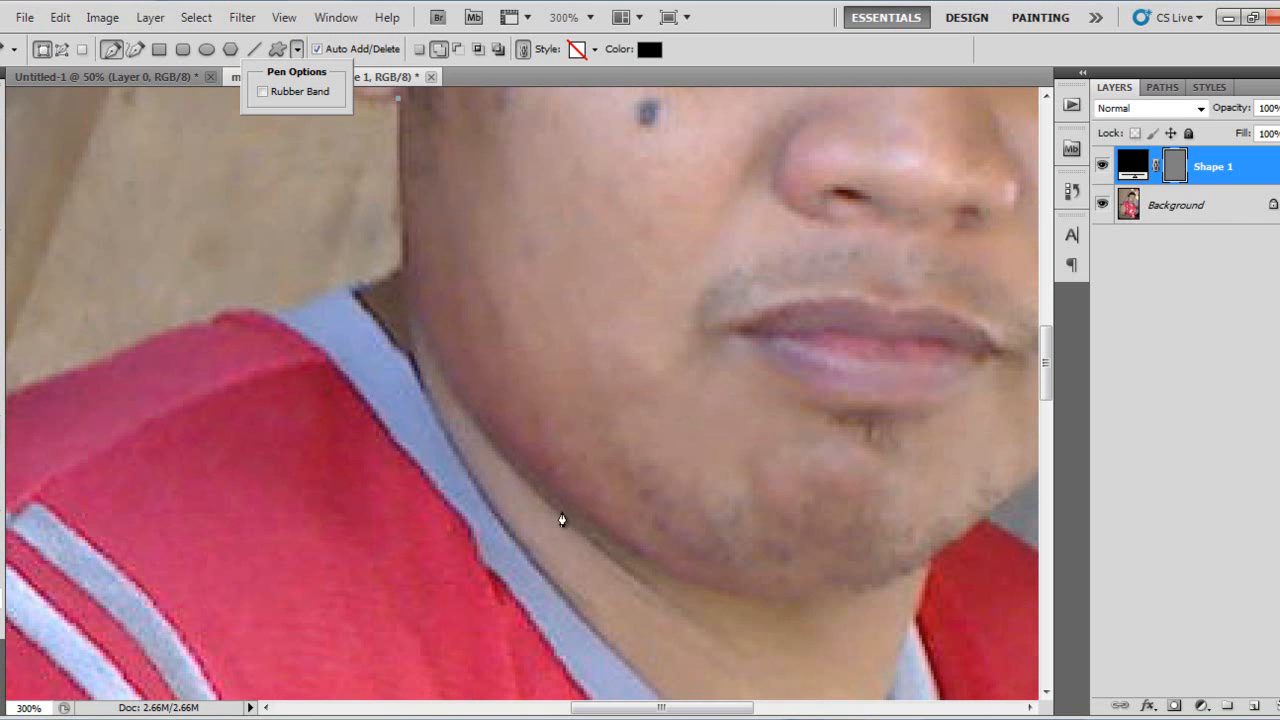
# - Continue the shape with two curved anchors that follow the jawline, one beside the collar and one beneath the chin
pyautogui.click(435, 366)
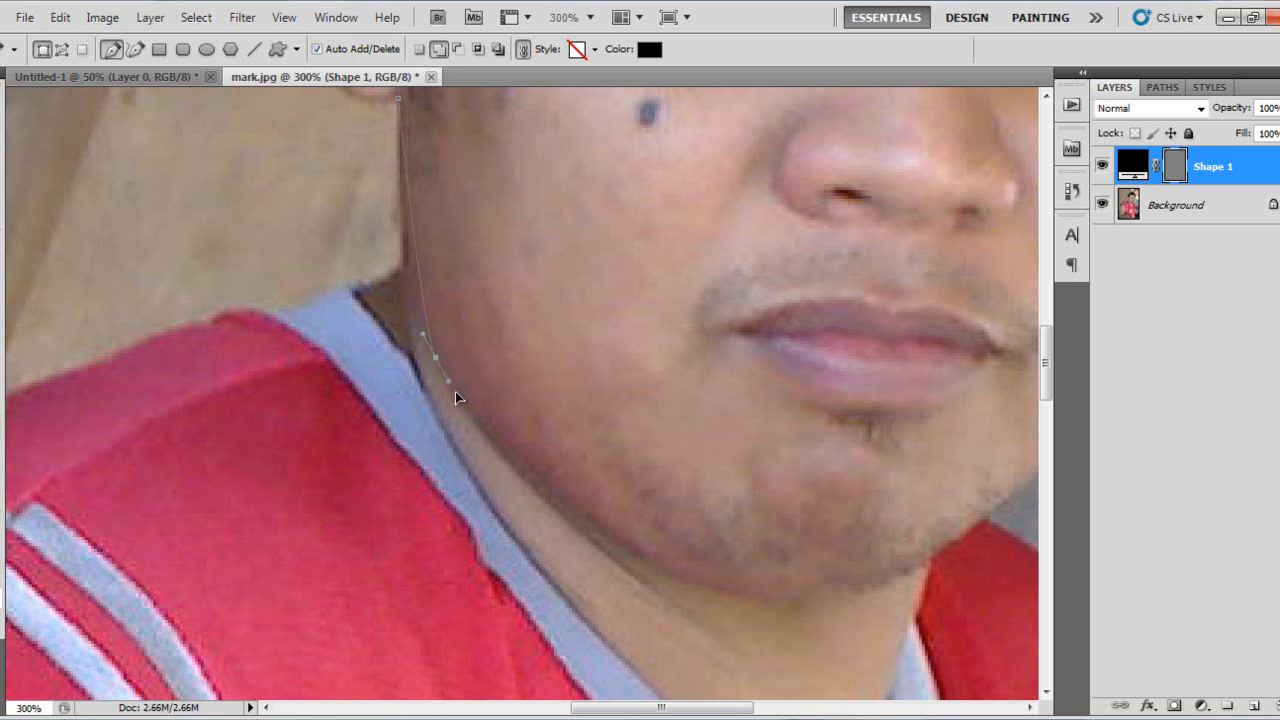
pyautogui.moveTo(462, 413); pyautogui.dragTo(481, 436)
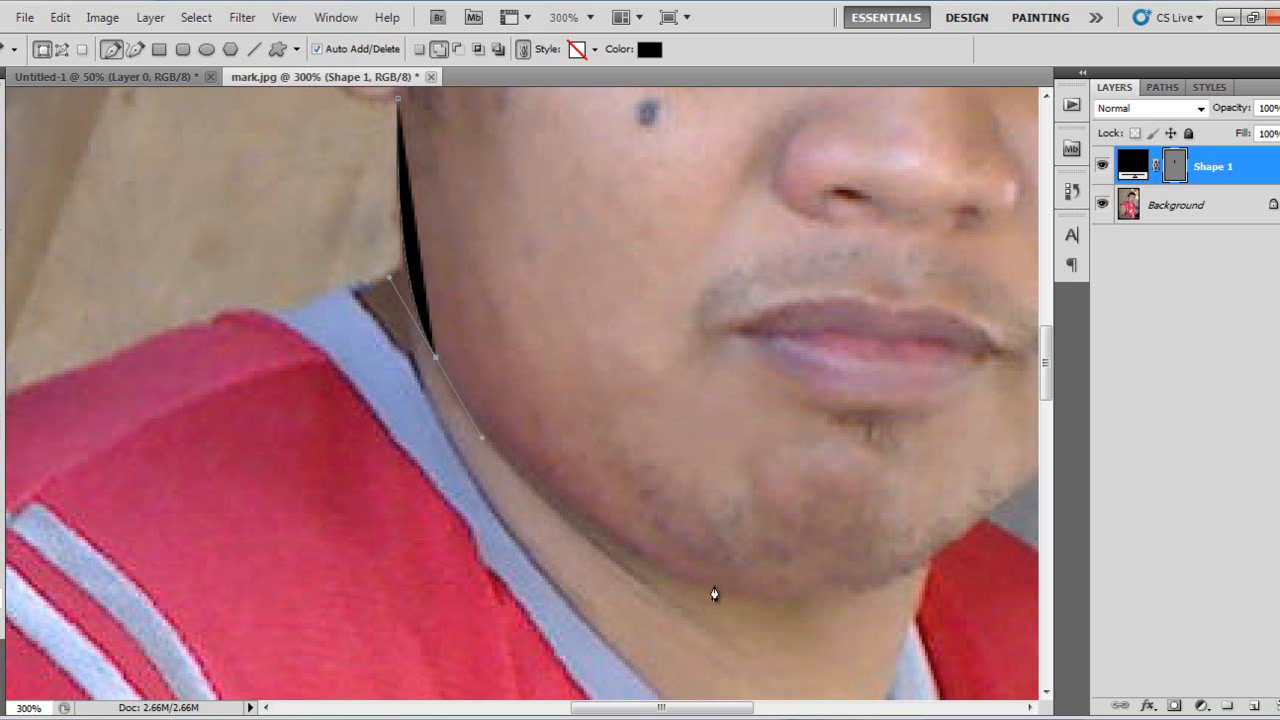
pyautogui.moveTo(792, 617); pyautogui.dragTo(865, 652)
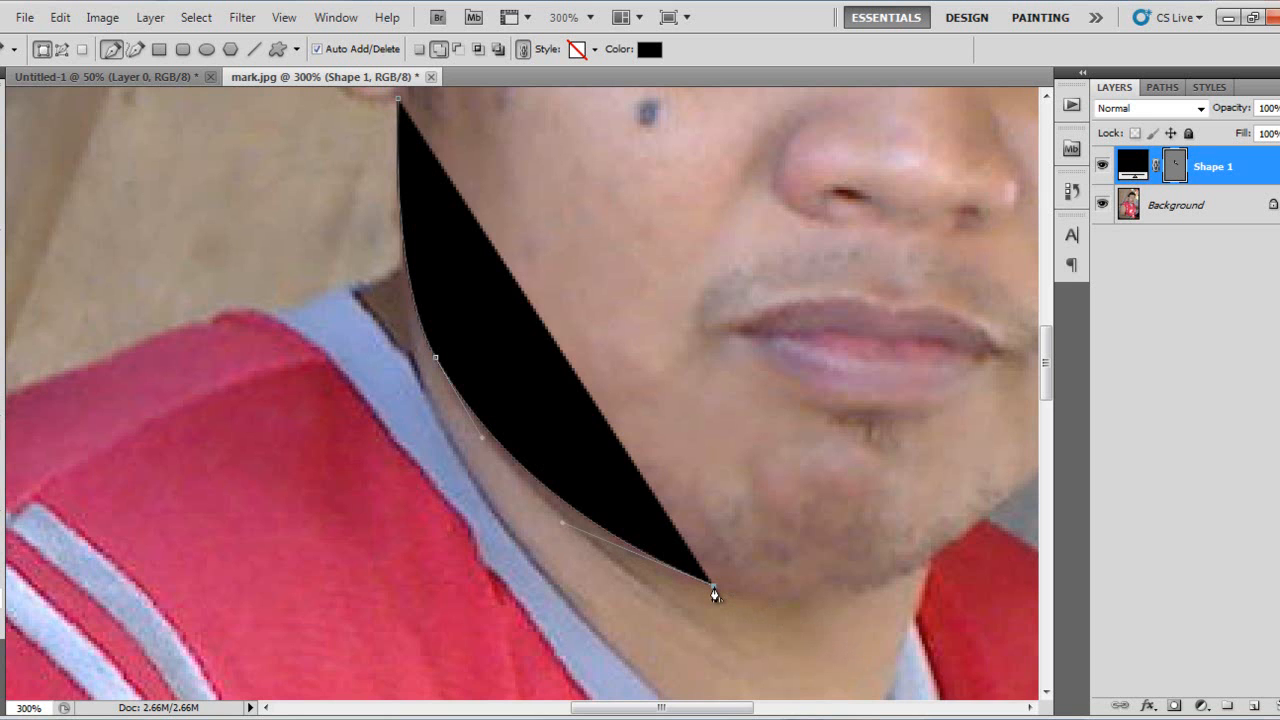
# - Close the jawline shape into a thin tapered stroke by tracing back just inside the jaw edge to the starting anchor below the earlobe
pyautogui.click(444, 355)
pyautogui.moveTo(444, 352); pyautogui.dragTo(375, 205)
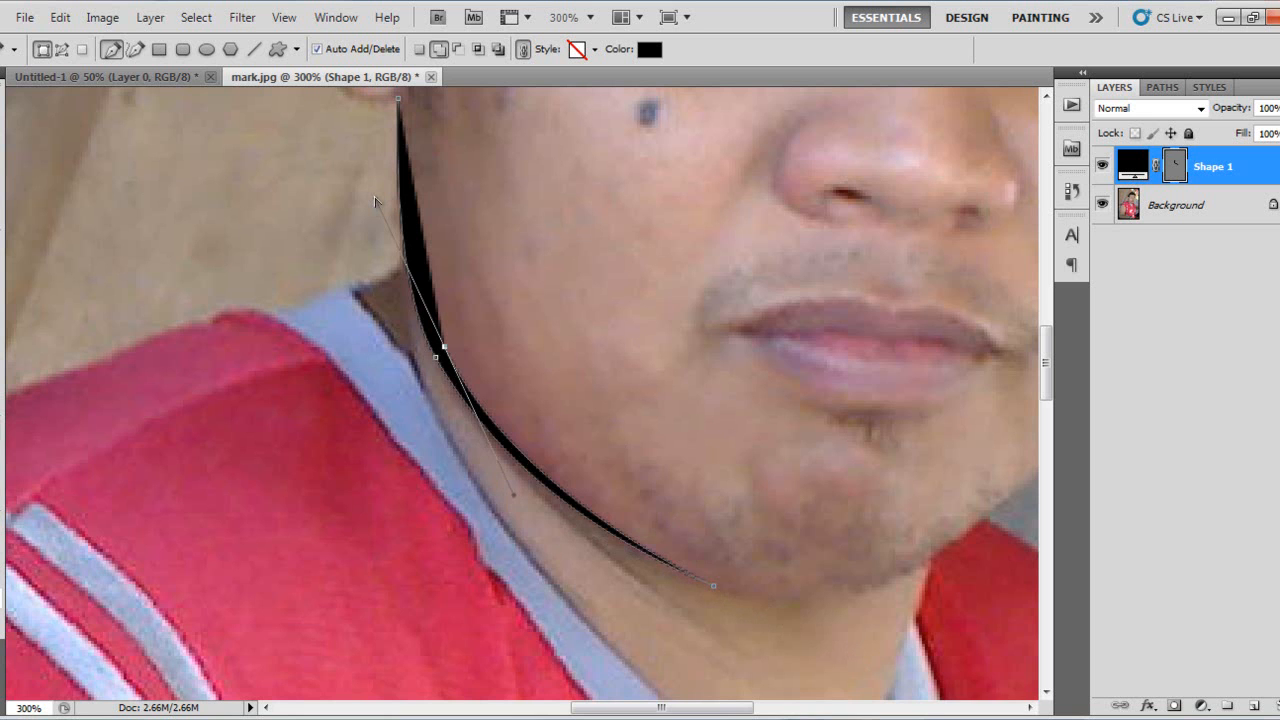
pyautogui.click(408, 101)
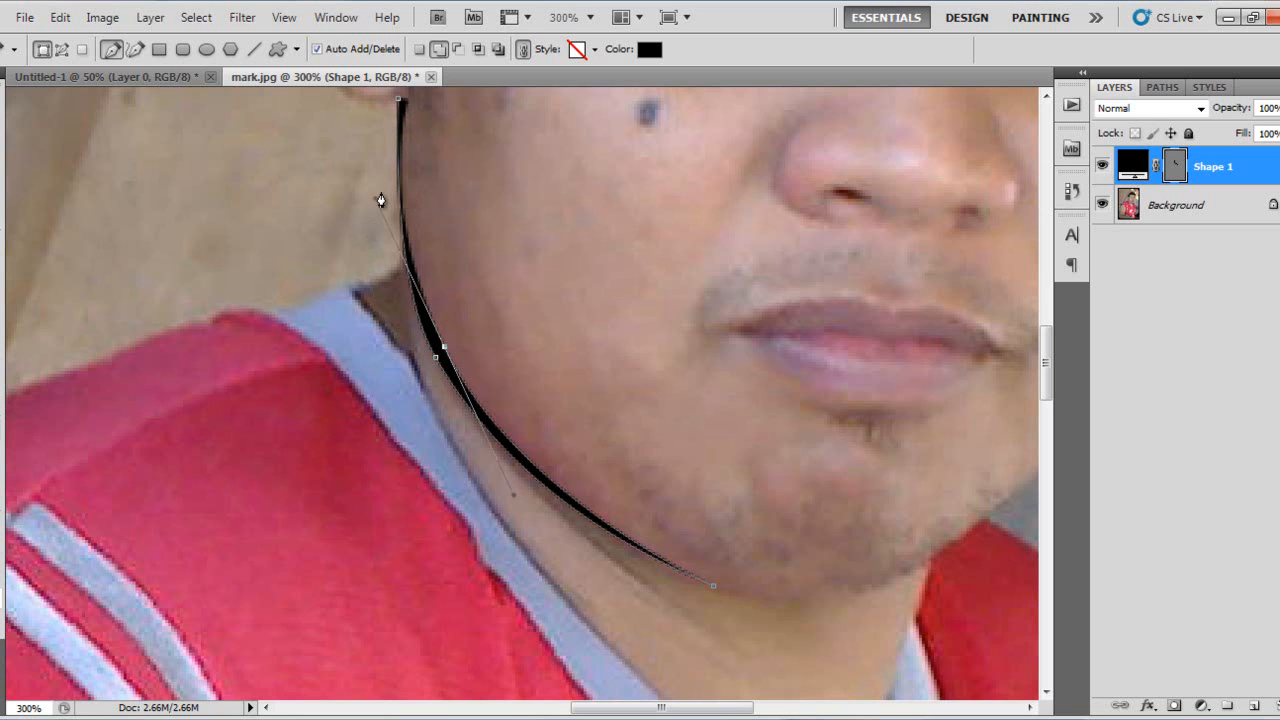
pyautogui.hotkey('ctrl', 'z')
pyautogui.moveTo(373, 197); pyautogui.dragTo(427, 308)
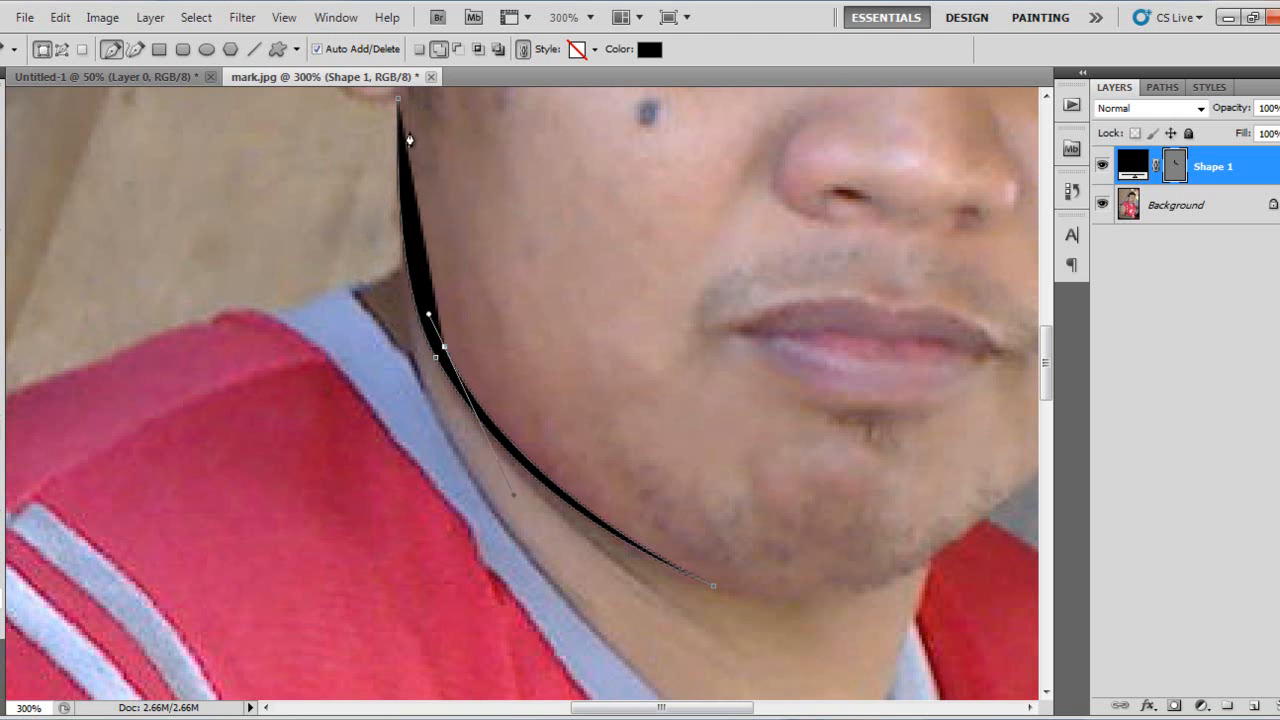
pyautogui.scroll(3, 400, 110)
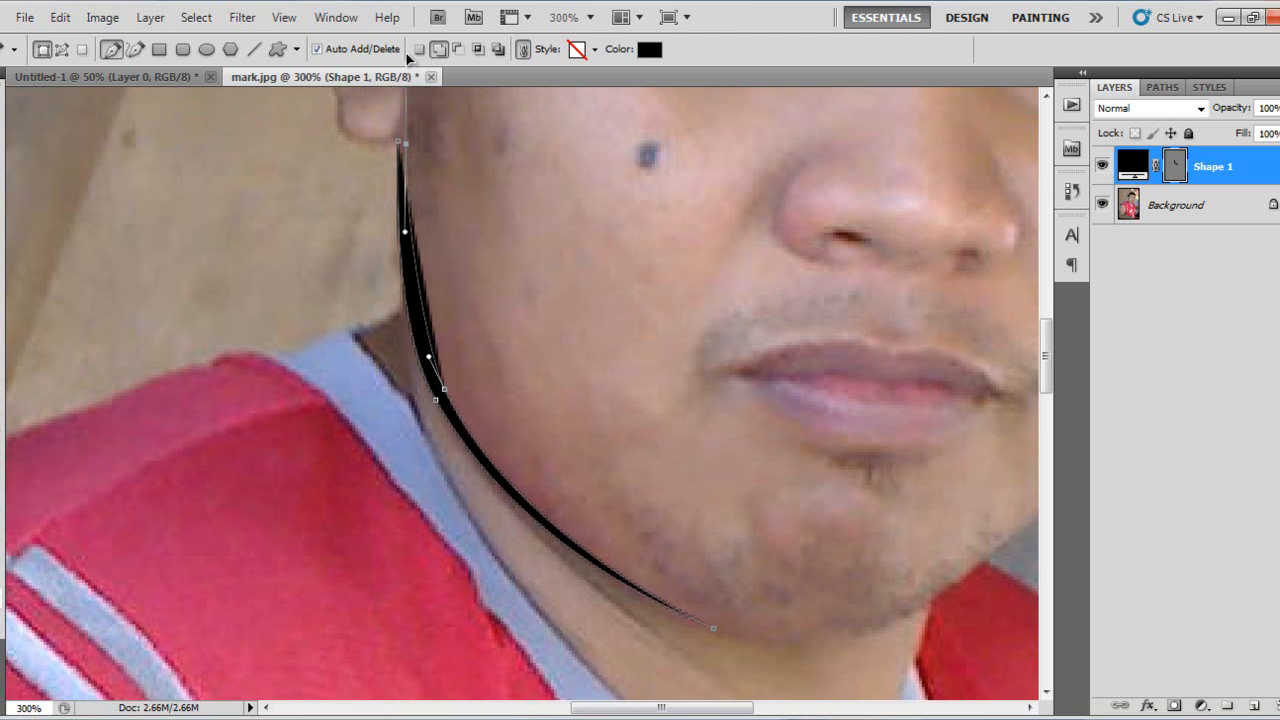
pyautogui.scroll(2, 390, 104)
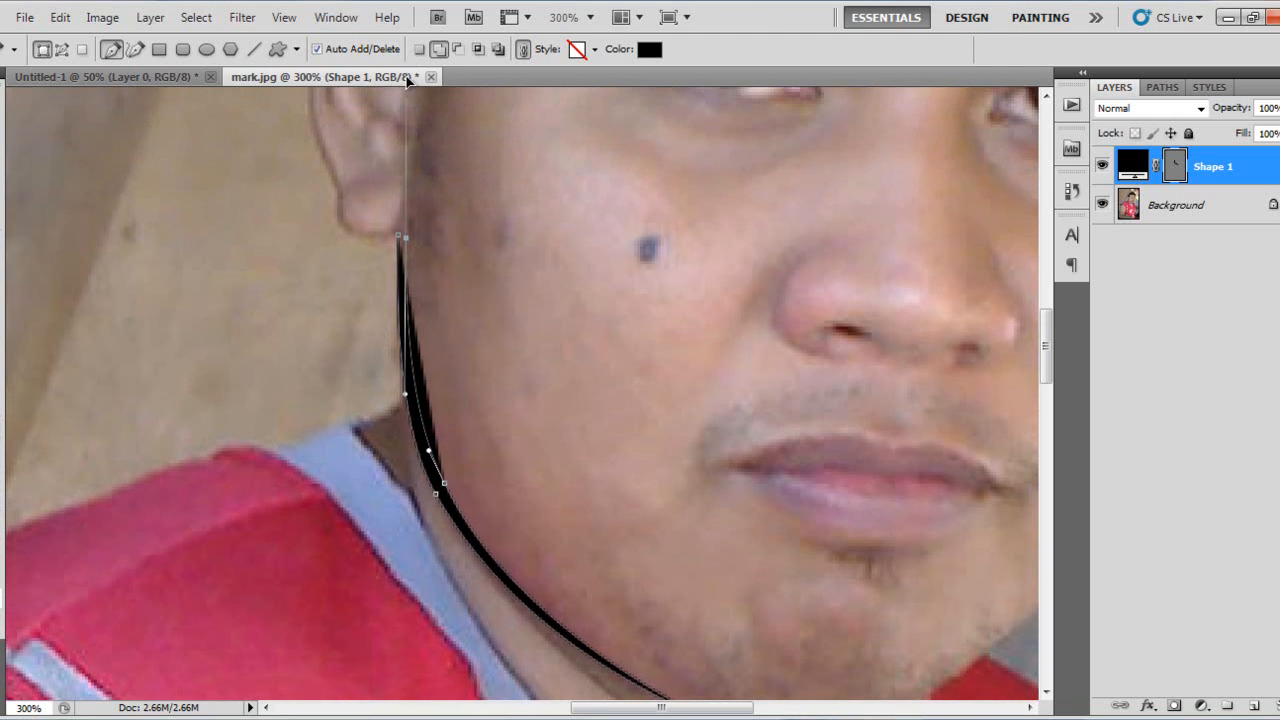
pyautogui.moveTo(388, 97); pyautogui.dragTo(400, 100)
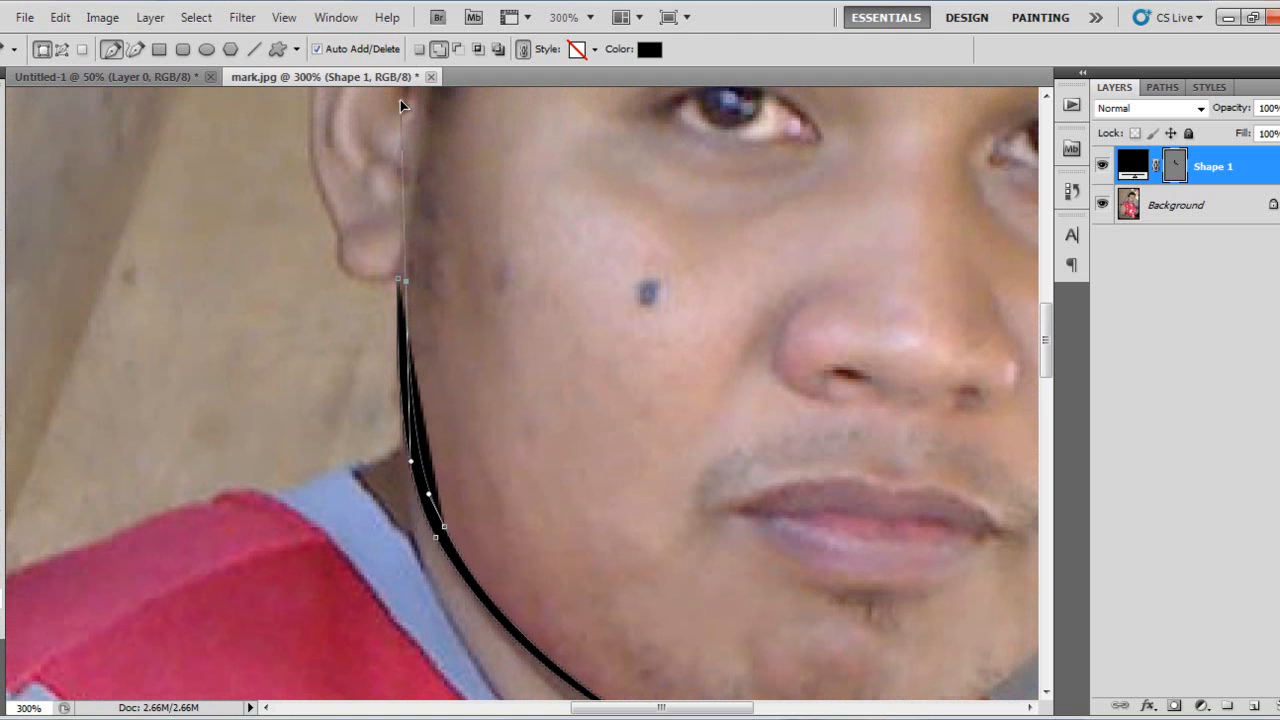
pyautogui.moveTo(401, 251); pyautogui.dragTo(396, 346)
# - Add a second thin curved stroke to the same shape layer, following the collar's neck edge down from the jawline
pyautogui.scroll(-5, 591, 237)
pyautogui.hscroll(3, 586, 229)
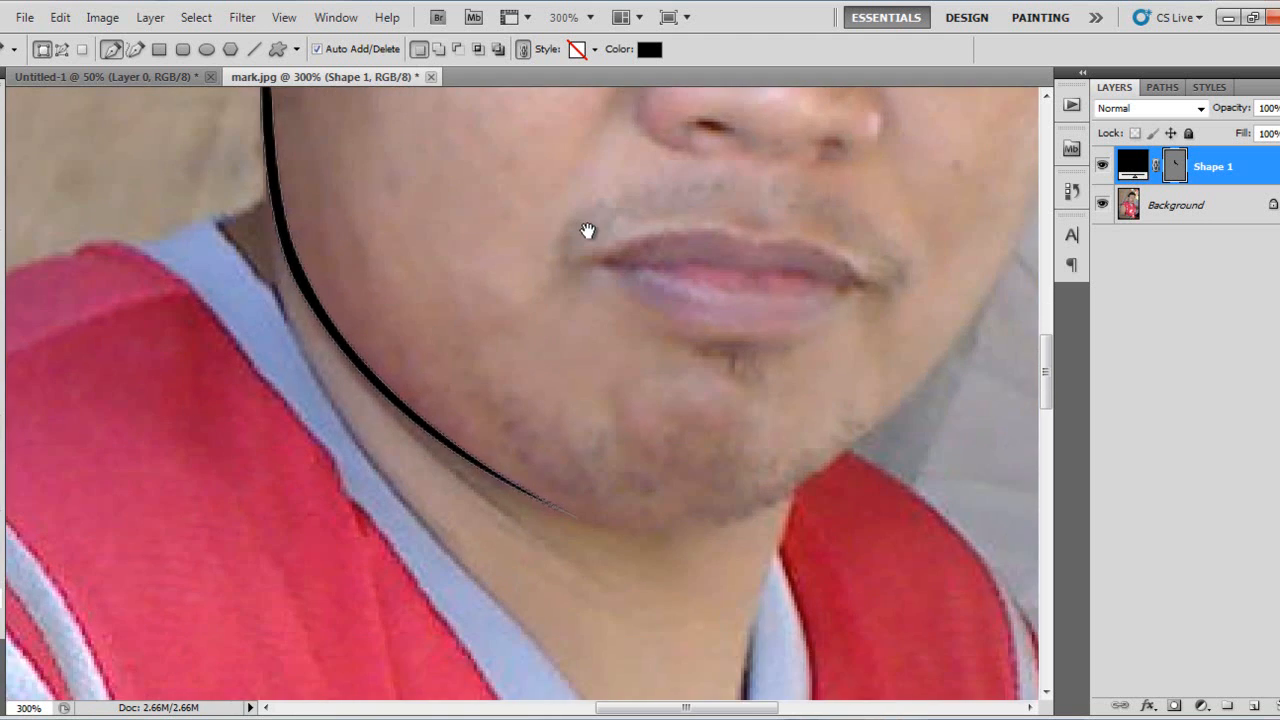
pyautogui.click(438, 51)
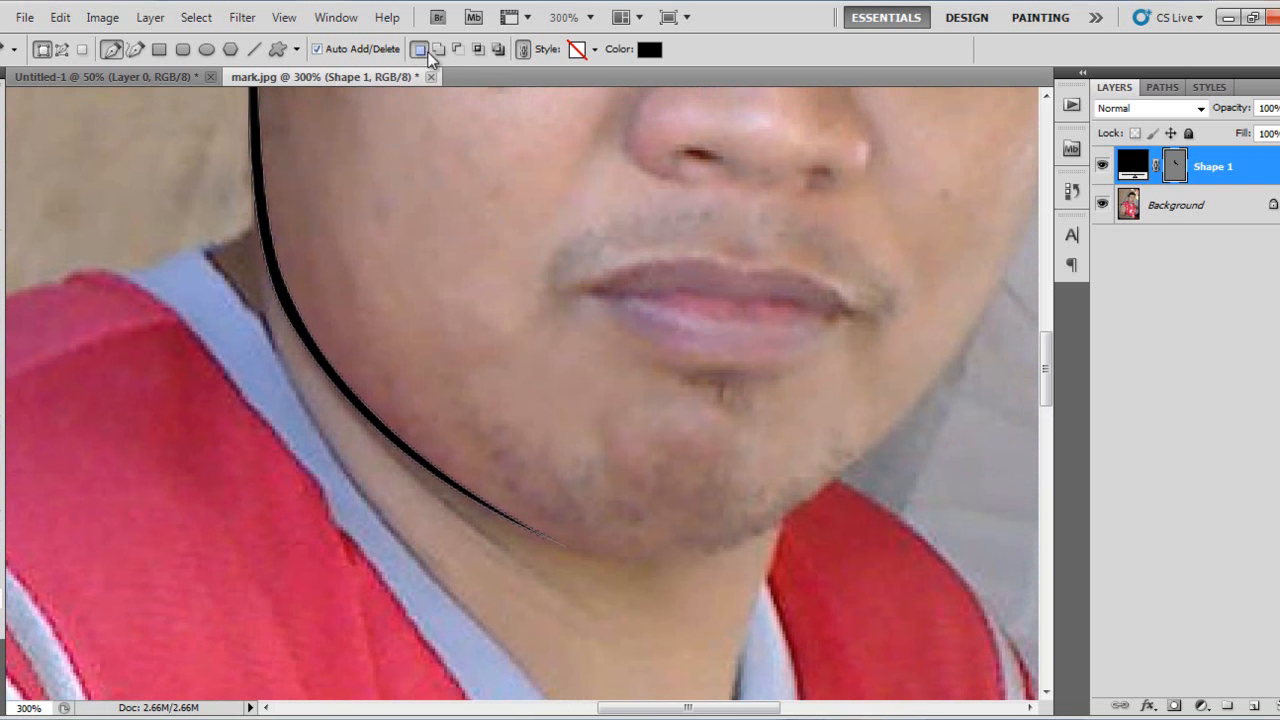
pyautogui.moveTo(741, 272); pyautogui.dragTo(795, 317)
pyautogui.moveTo(997, 358); pyautogui.dragTo(775, 283)
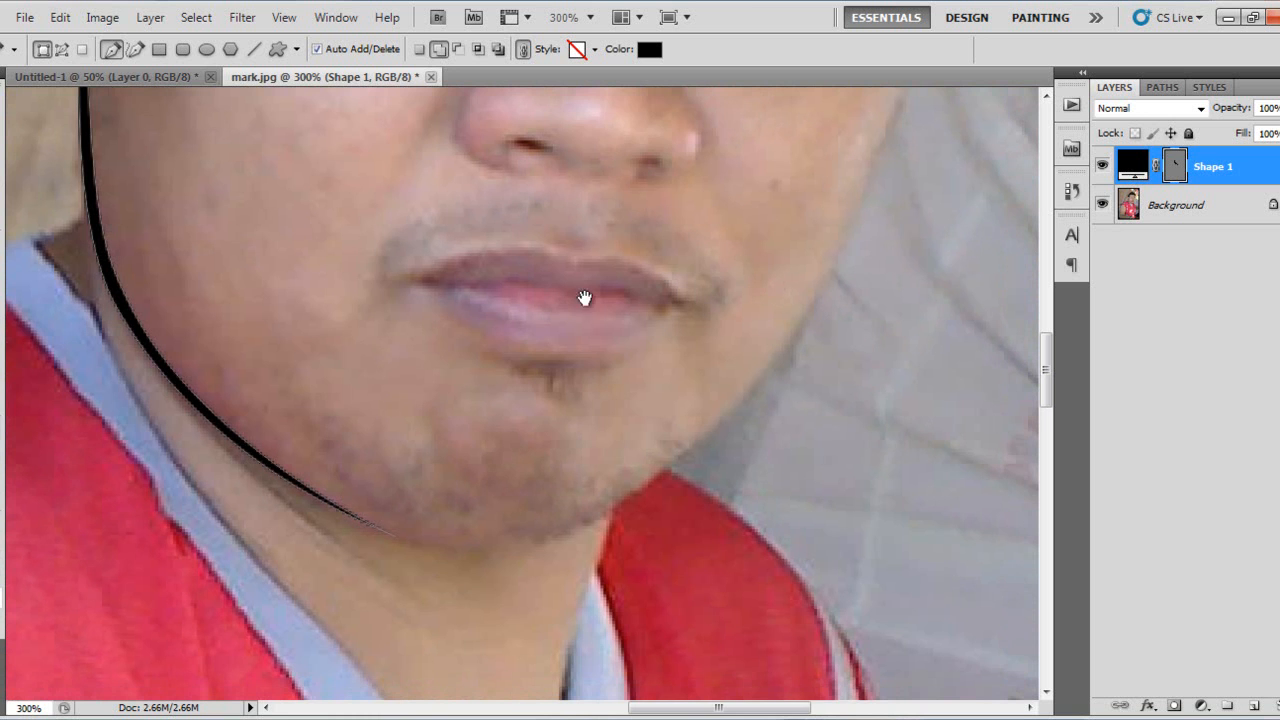
pyautogui.moveTo(217, 443); pyautogui.dragTo(590, 364)
pyautogui.moveTo(489, 214); pyautogui.dragTo(410, 210)
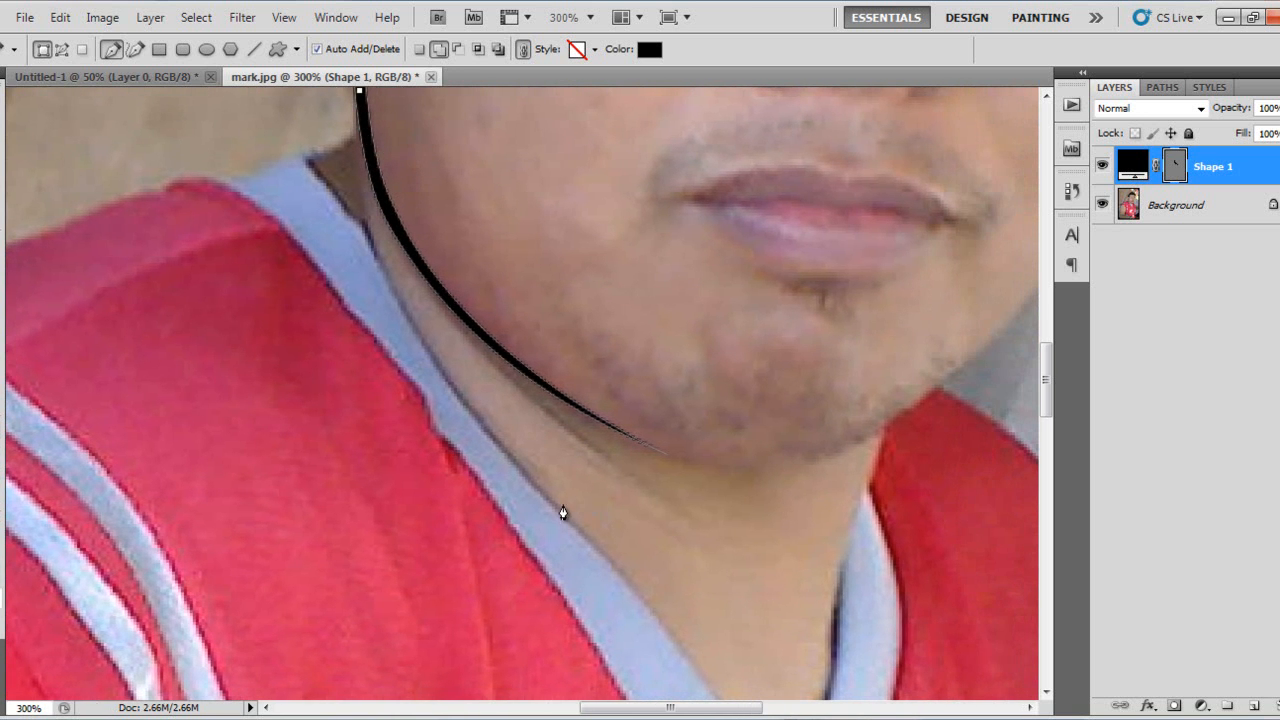
pyautogui.moveTo(559, 508); pyautogui.dragTo(795, 678)
pyautogui.click(559, 510)
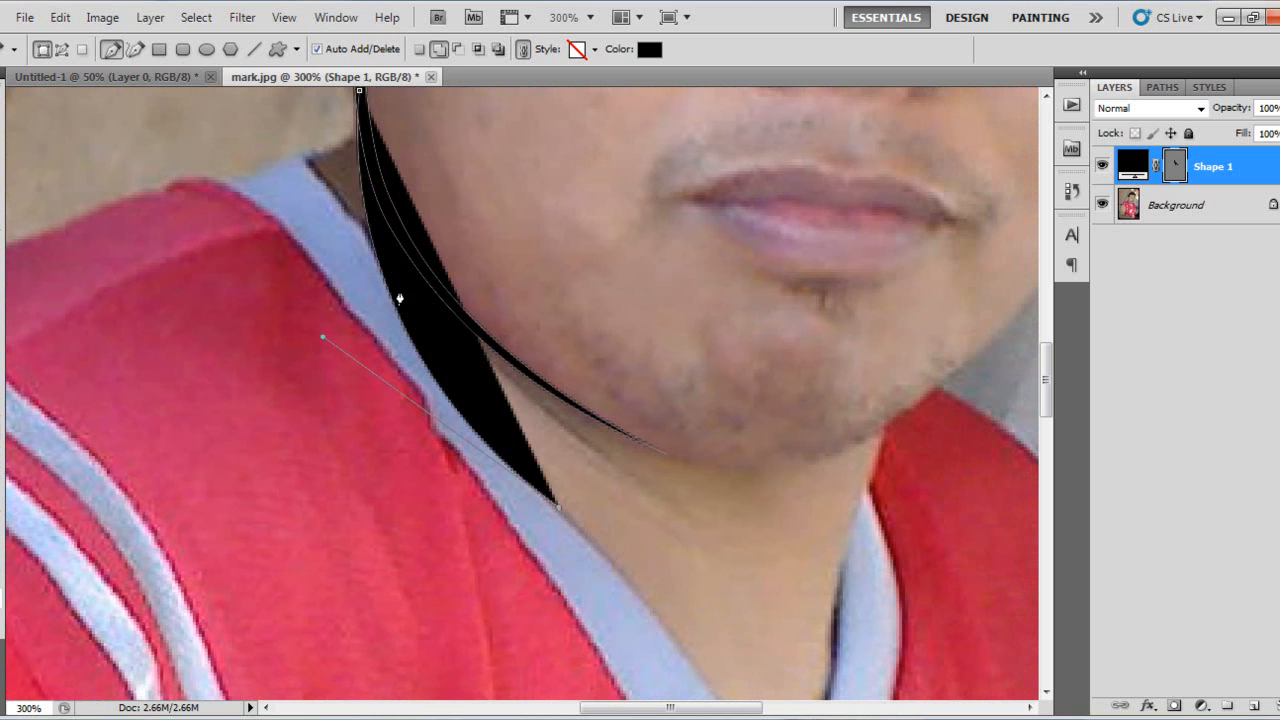
pyautogui.moveTo(370, 156); pyautogui.dragTo(379, 380)
pyautogui.moveTo(490, 436); pyautogui.dragTo(504, 575)
pyautogui.click(373, 231)
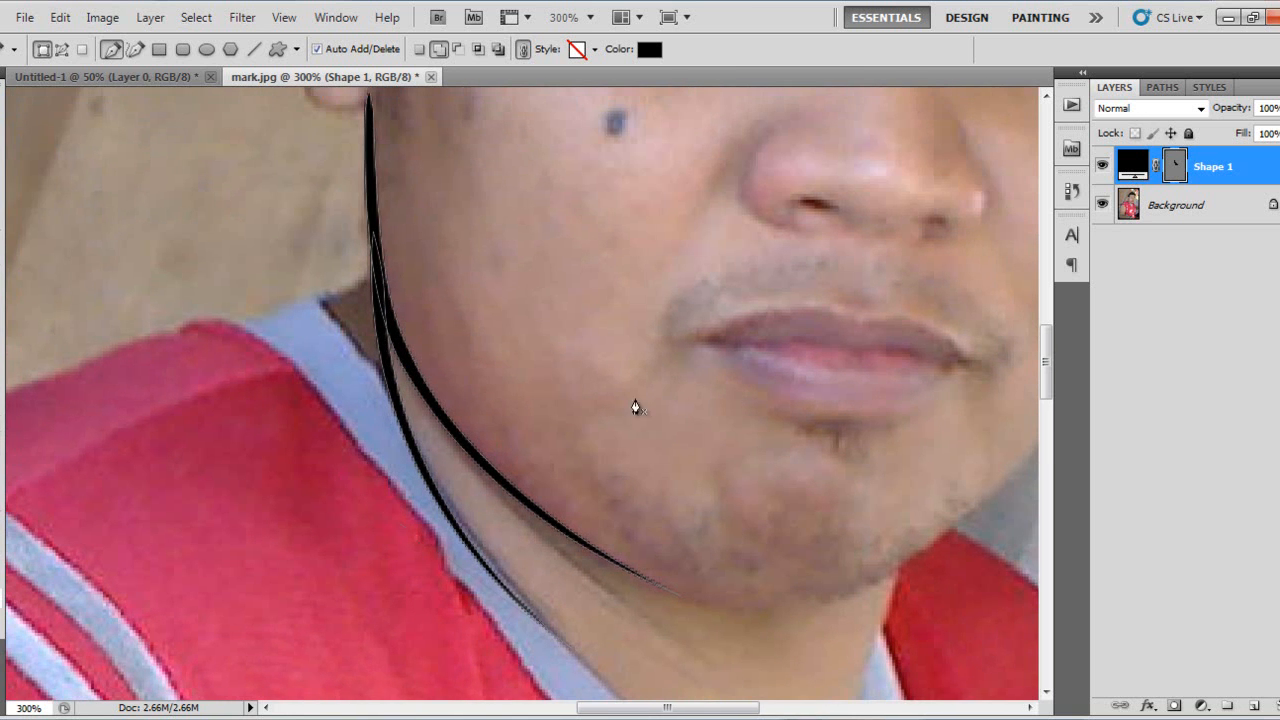
# - Delete the shape layer containing the jawline and collar strokes
pyautogui.moveTo(662, 477); pyautogui.dragTo(629, 509)
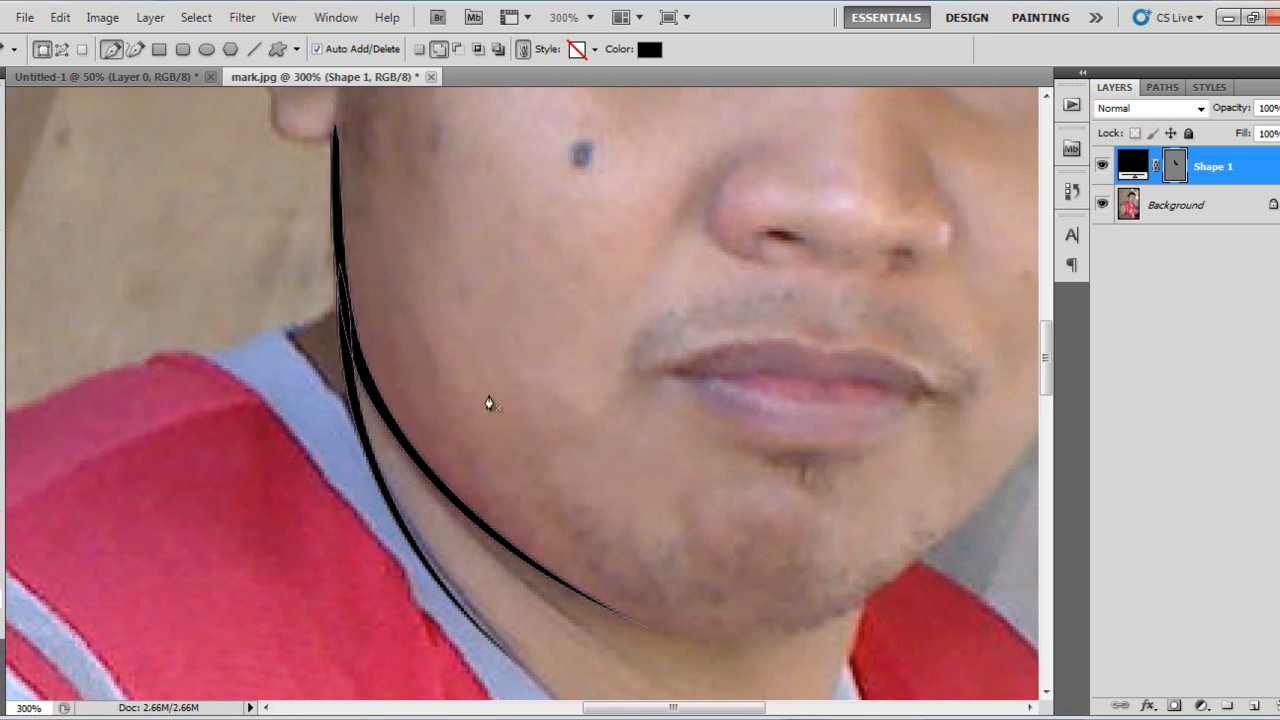
pyautogui.press('Delete')
pyautogui.moveTo(379, 342); pyautogui.dragTo(311, 217)
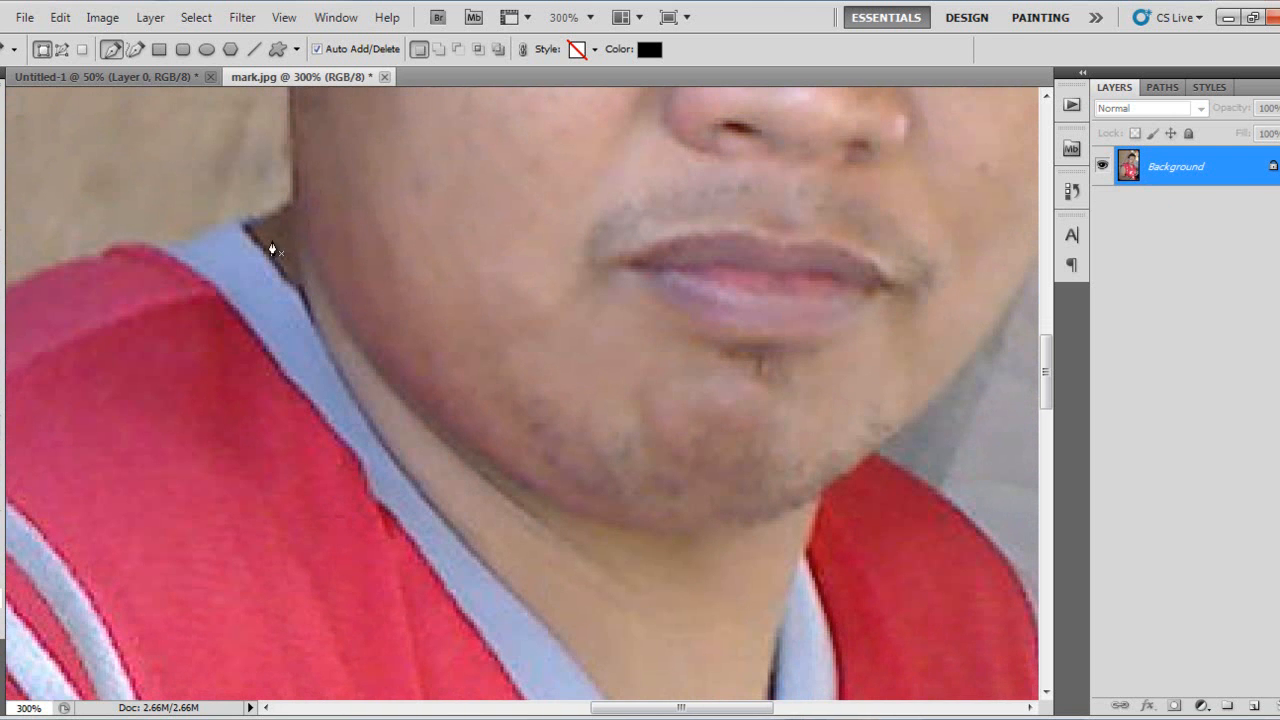
pyautogui.click(241, 230)
pyautogui.click(304, 310)
pyautogui.moveTo(321, 347); pyautogui.dragTo(322, 350)
pyautogui.moveTo(477, 537); pyautogui.dragTo(412, 526)
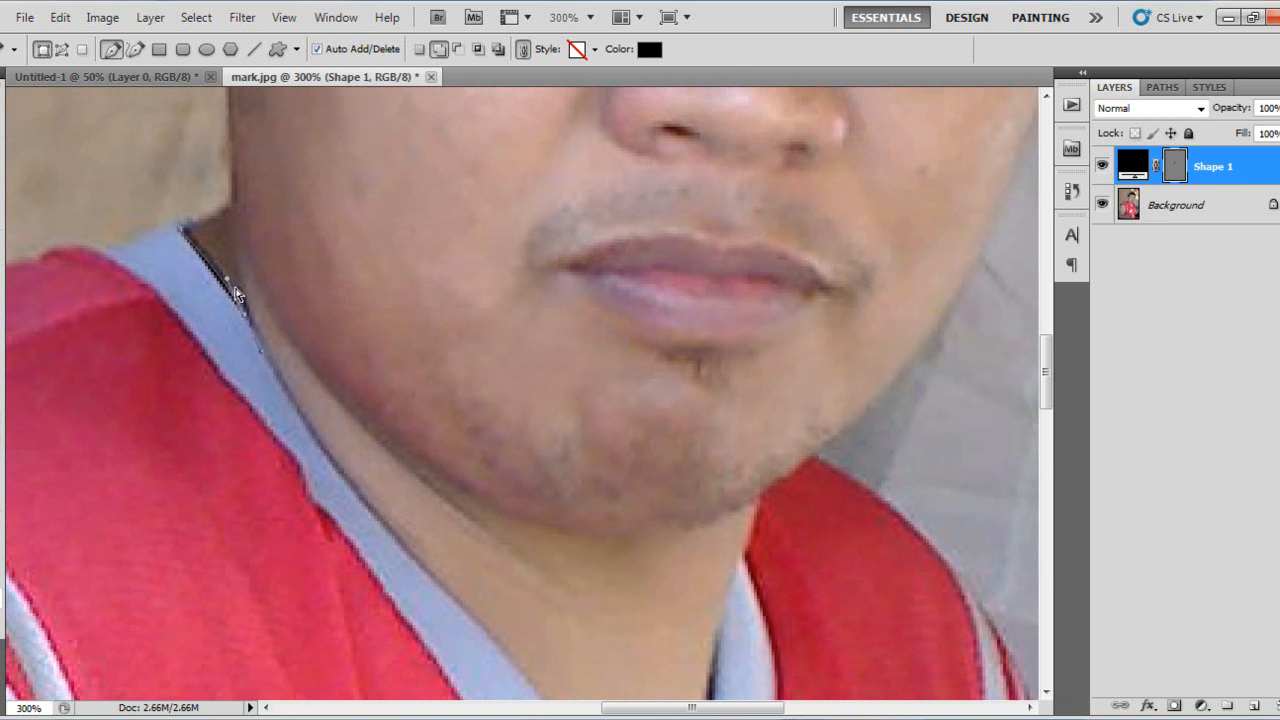
pyautogui.press('Delete')
# - Start a new black face shape below the earlobe and trace the jaw with curved anchors to the far side of the chin
pyautogui.click(797, 229)
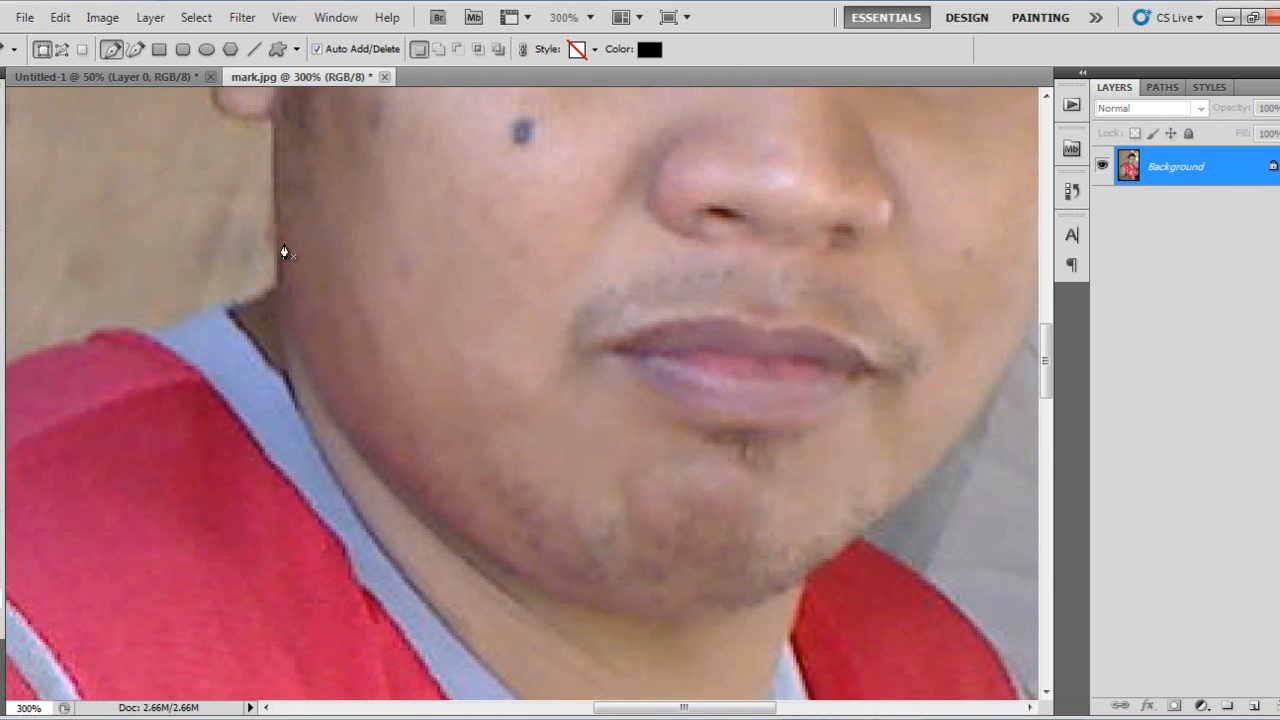
pyautogui.click(279, 209)
pyautogui.moveTo(352, 441); pyautogui.dragTo(438, 553)
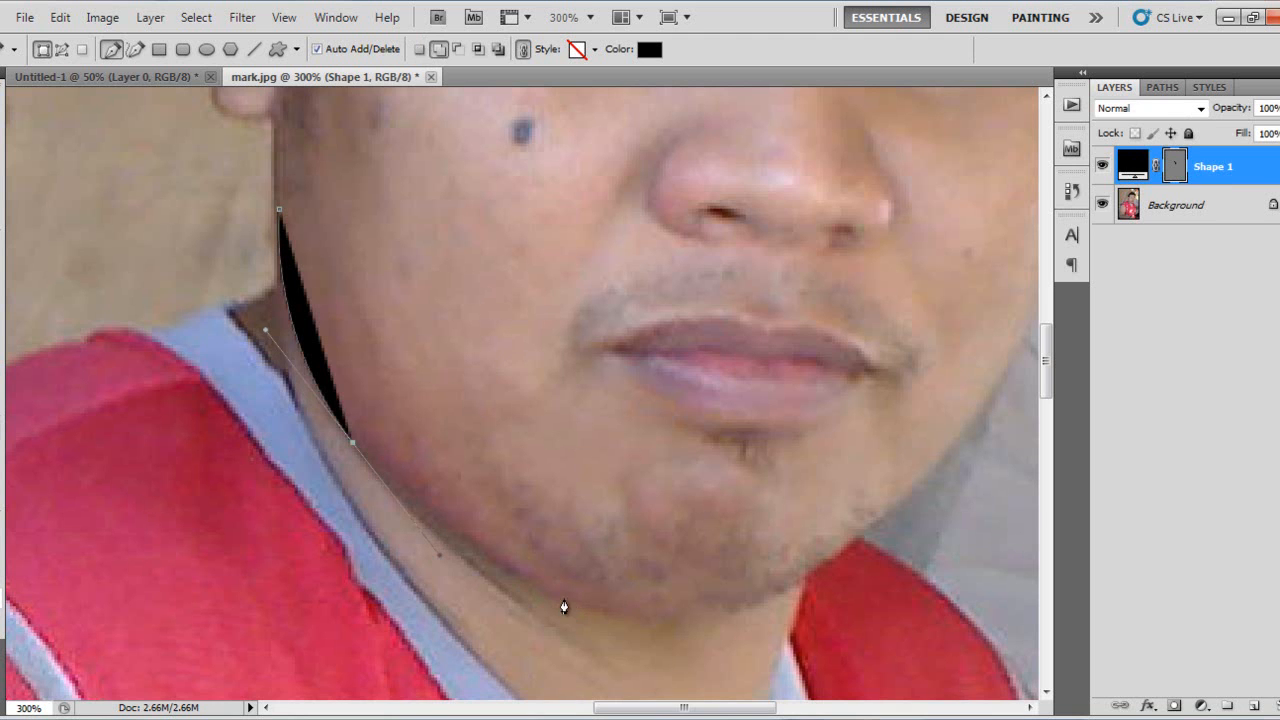
pyautogui.moveTo(751, 601)
pyautogui.mouseDown()
pyautogui.moveTo(895, 553)
pyautogui.moveTo(766, 589)
pyautogui.mouseUp()
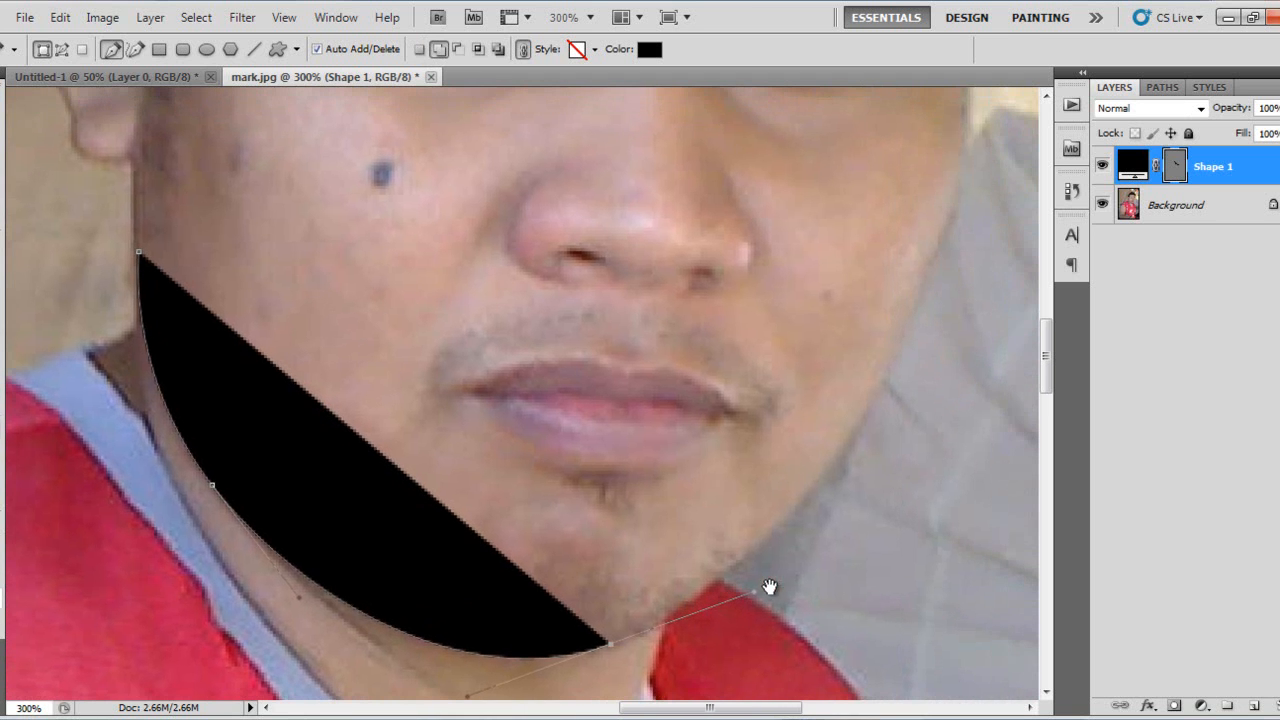
# - Continue the face outline with curved anchors up the far cheek to the temple
pyautogui.moveTo(893, 364); pyautogui.dragTo(900, 432)
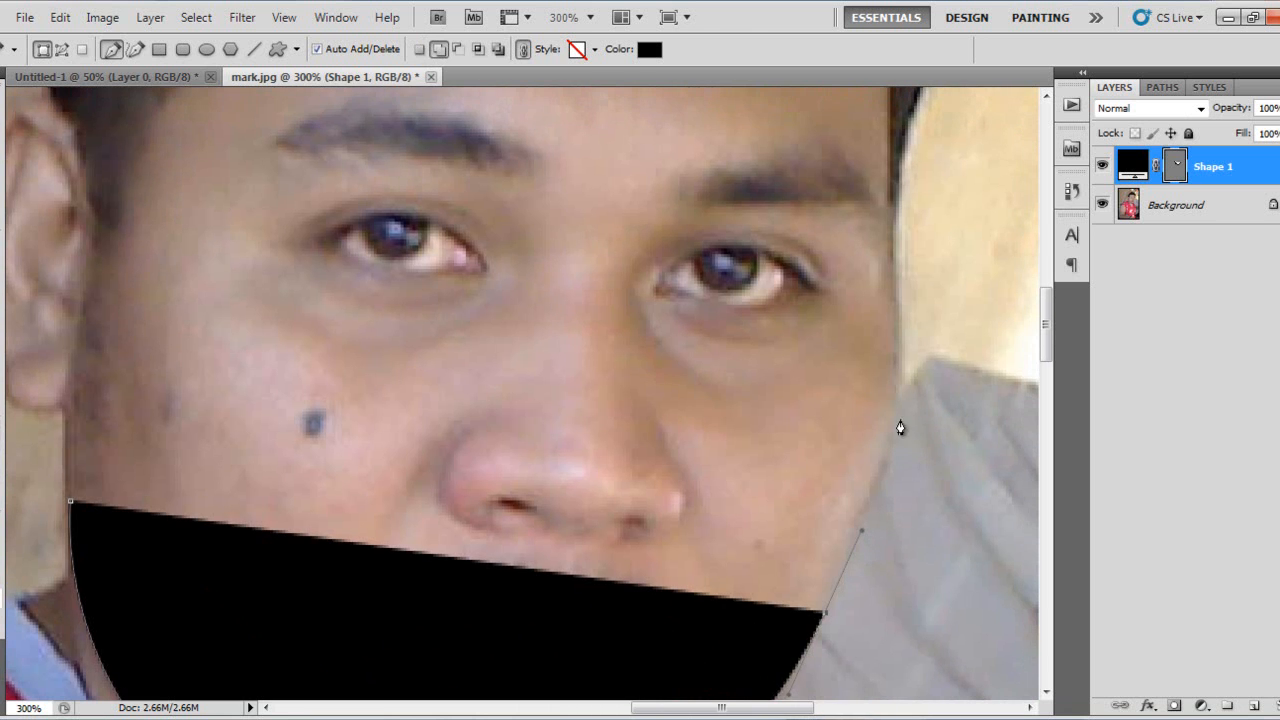
pyautogui.moveTo(891, 292); pyautogui.dragTo(877, 494)
pyautogui.moveTo(874, 306); pyautogui.dragTo(880, 258)
pyautogui.moveTo(899, 465); pyautogui.dragTo(932, 690)
# - Carry the outline across the forehead along the hairline to the near side of the face, undoing the anchor misplaced in the hair
pyautogui.moveTo(634, 213); pyautogui.dragTo(615, 207)
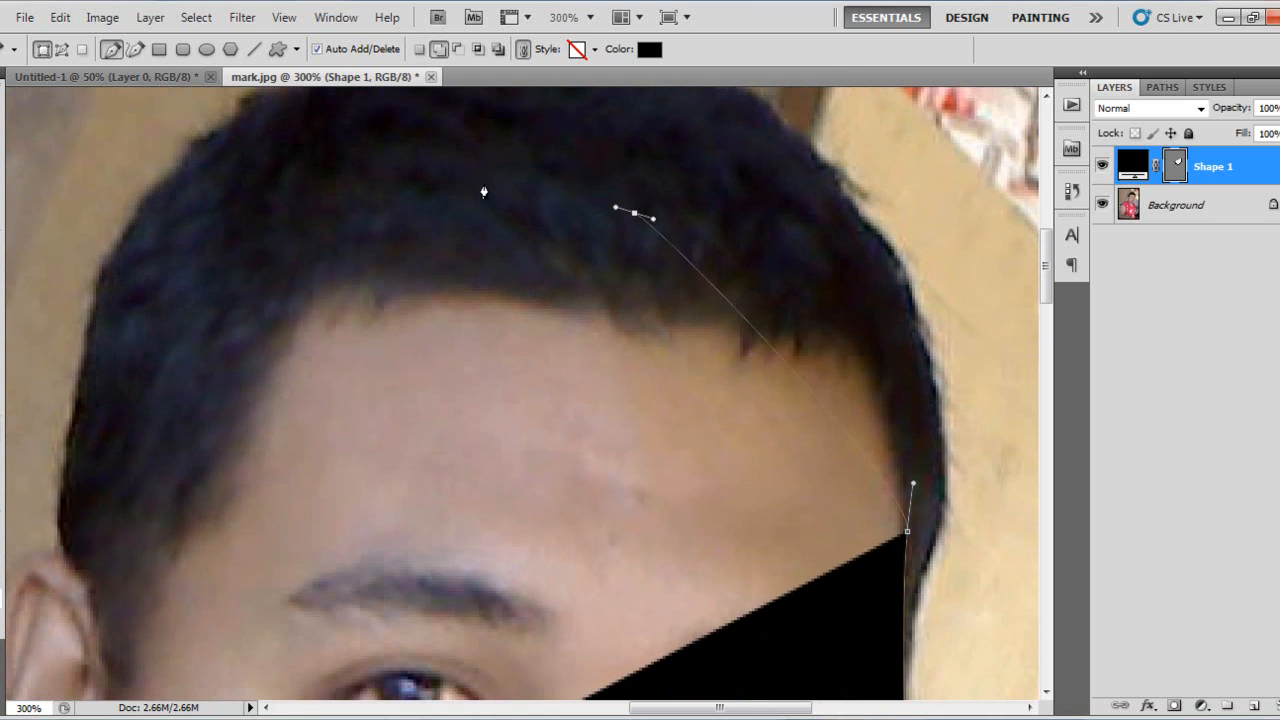
pyautogui.moveTo(485, 187); pyautogui.dragTo(485, 184)
pyautogui.hotkey('ctrl', 'z')
pyautogui.moveTo(728, 266); pyautogui.dragTo(530, 216)
pyautogui.moveTo(194, 351); pyautogui.dragTo(146, 525)
pyautogui.moveTo(201, 547); pyautogui.dragTo(520, 117)
# - Set the face shape layer's opacity to 20% and bring the outline down around the bottom of the sideburn
pyautogui.press('2')
pyautogui.moveTo(495, 303); pyautogui.dragTo(468, 358)
pyautogui.moveTo(397, 336); pyautogui.dragTo(417, 257)
pyautogui.moveTo(404, 315); pyautogui.dragTo(391, 412)
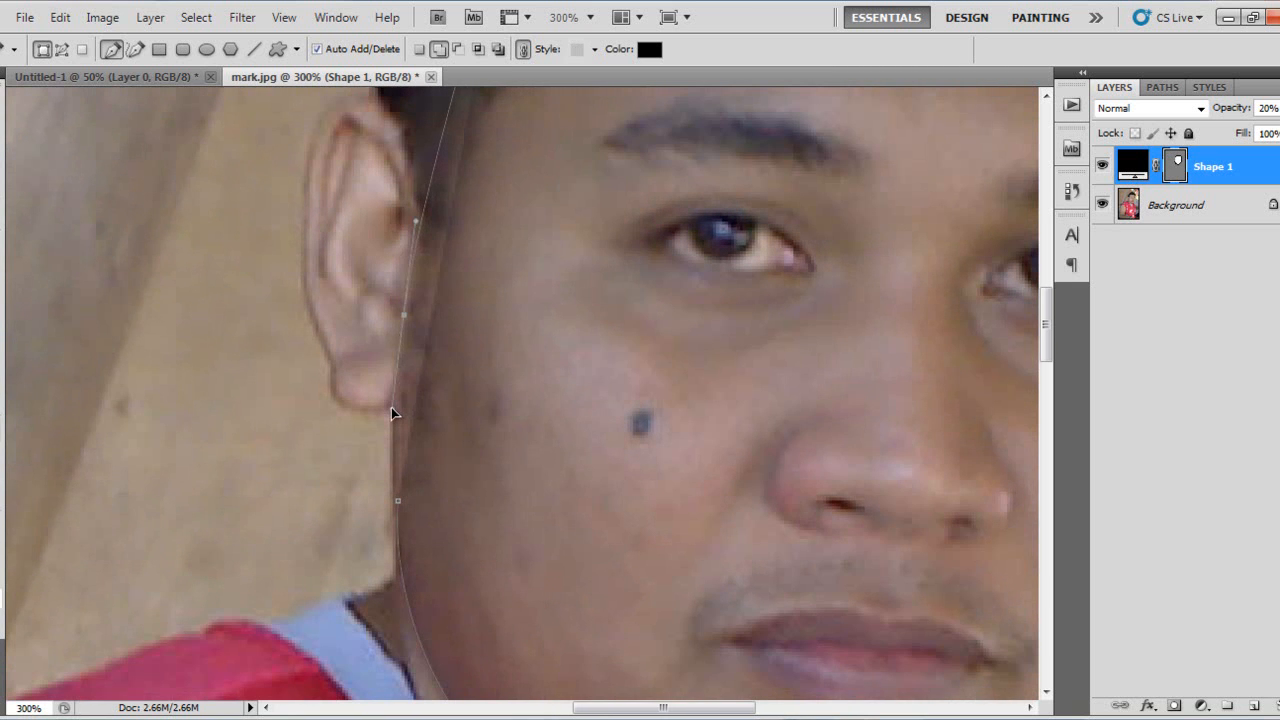
pyautogui.moveTo(419, 204); pyautogui.dragTo(446, 253)
# - Trace around the ear and earlobe with curved anchors and close the face outline at its starting anchor
pyautogui.moveTo(399, 195); pyautogui.dragTo(354, 178)
pyautogui.moveTo(338, 332); pyautogui.dragTo(342, 403)
pyautogui.moveTo(369, 490); pyautogui.dragTo(370, 492)
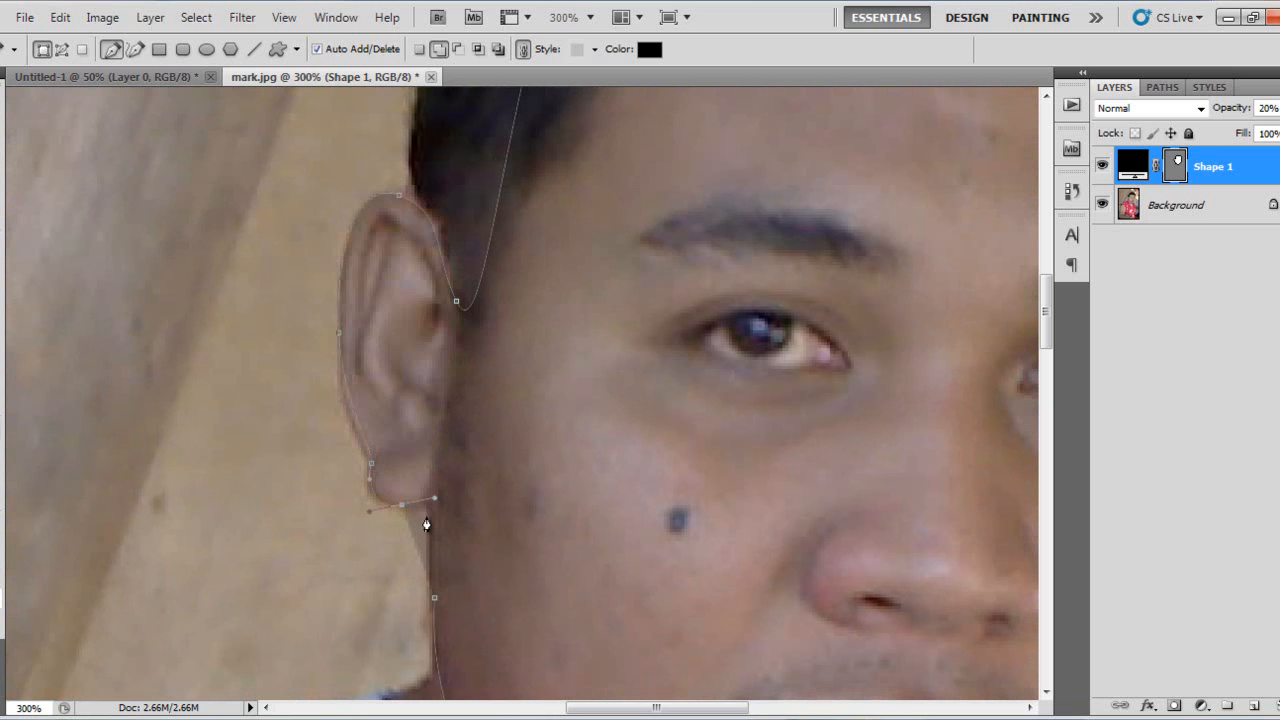
pyautogui.click(430, 594)
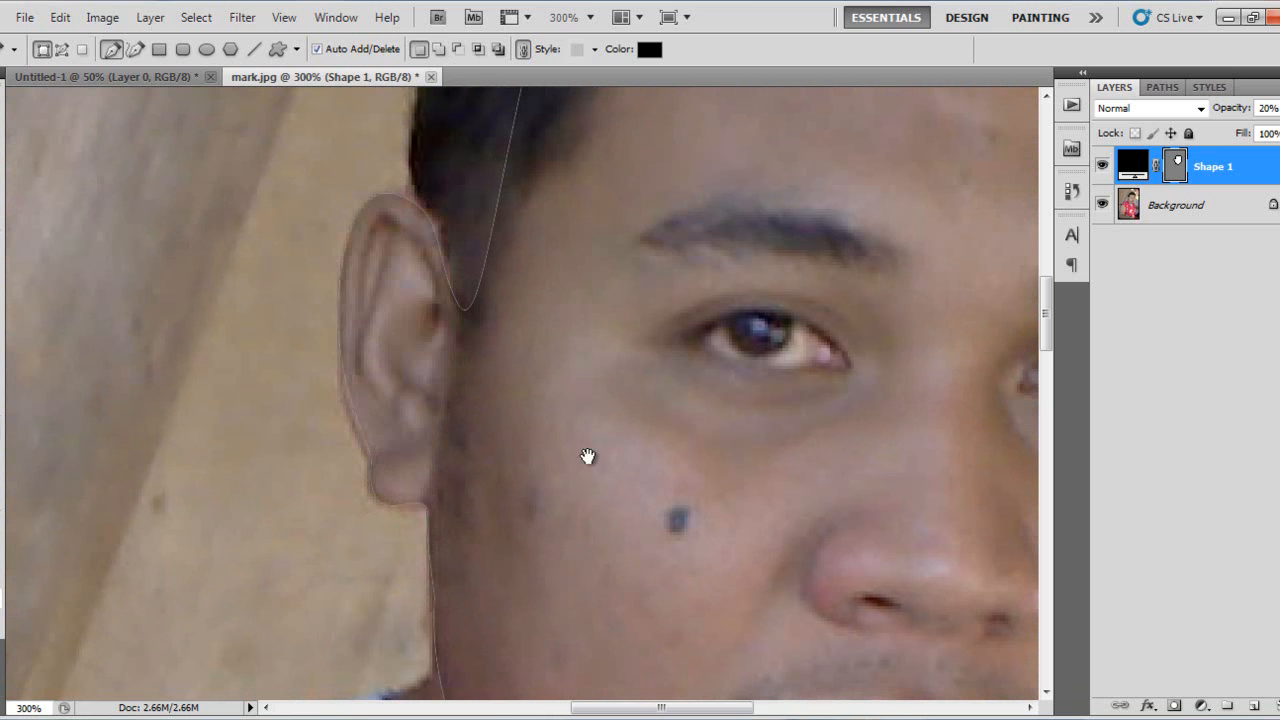
# - Recolor the face shape to the skin tone #d59480 and restore its layer opacity to 100%
pyautogui.moveTo(682, 516); pyautogui.dragTo(520, 400)
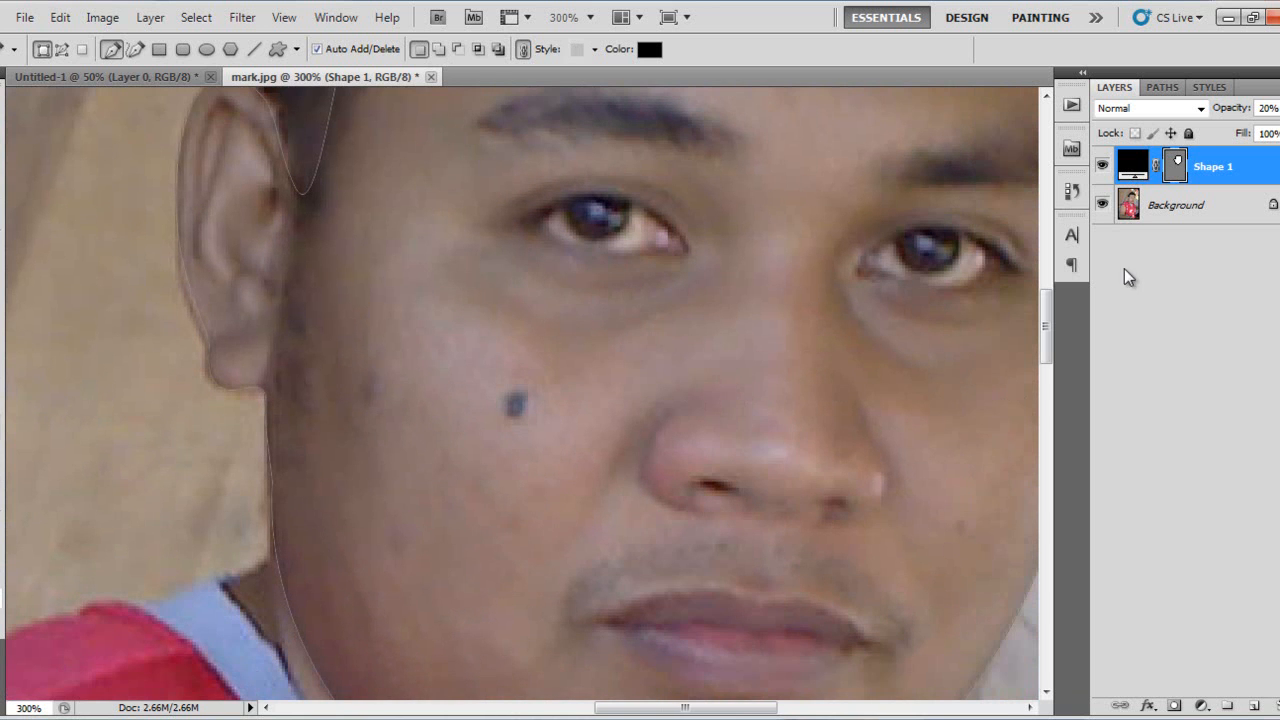
pyautogui.doubleClick(1136, 172)
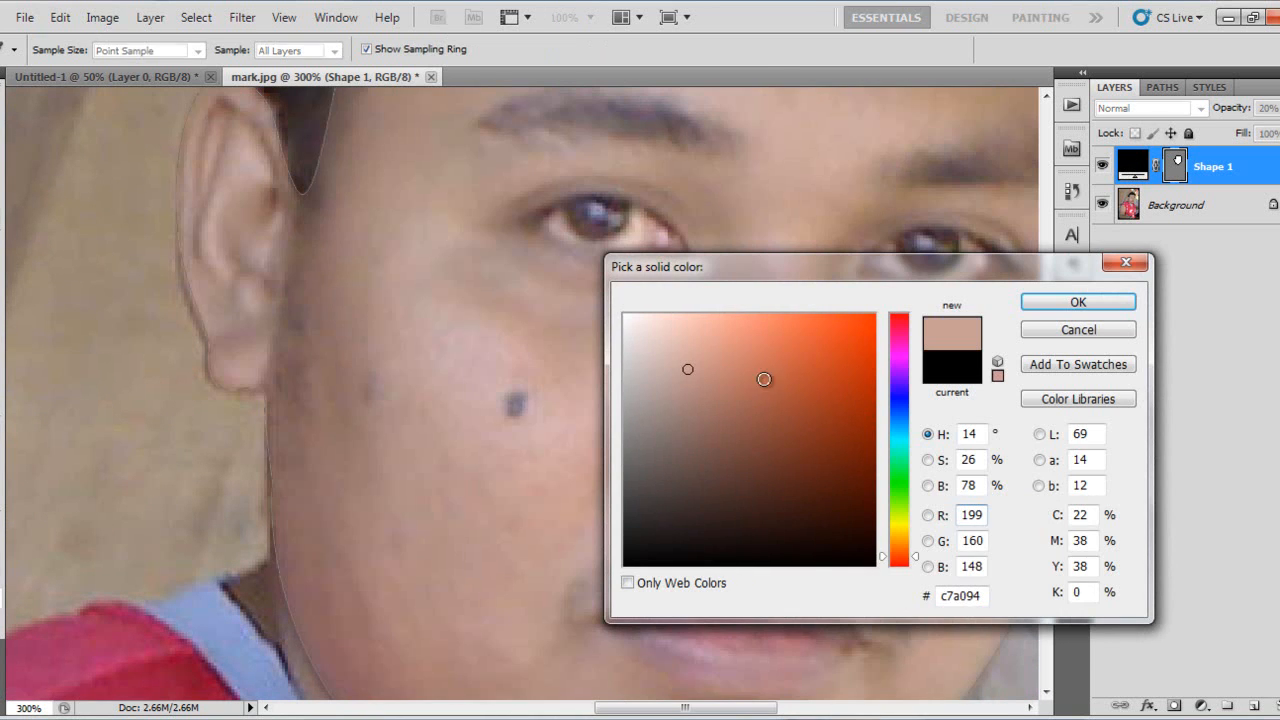
pyautogui.click(720, 349)
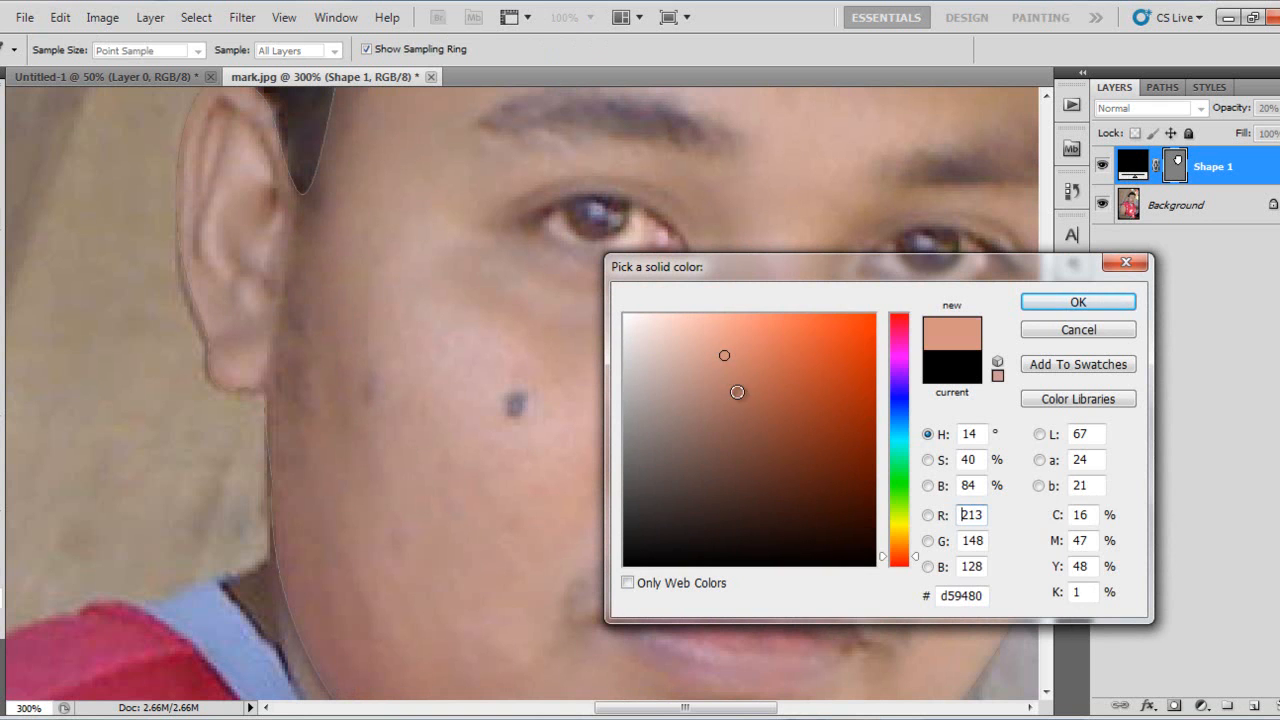
pyautogui.press('Return')
pyautogui.press('0')
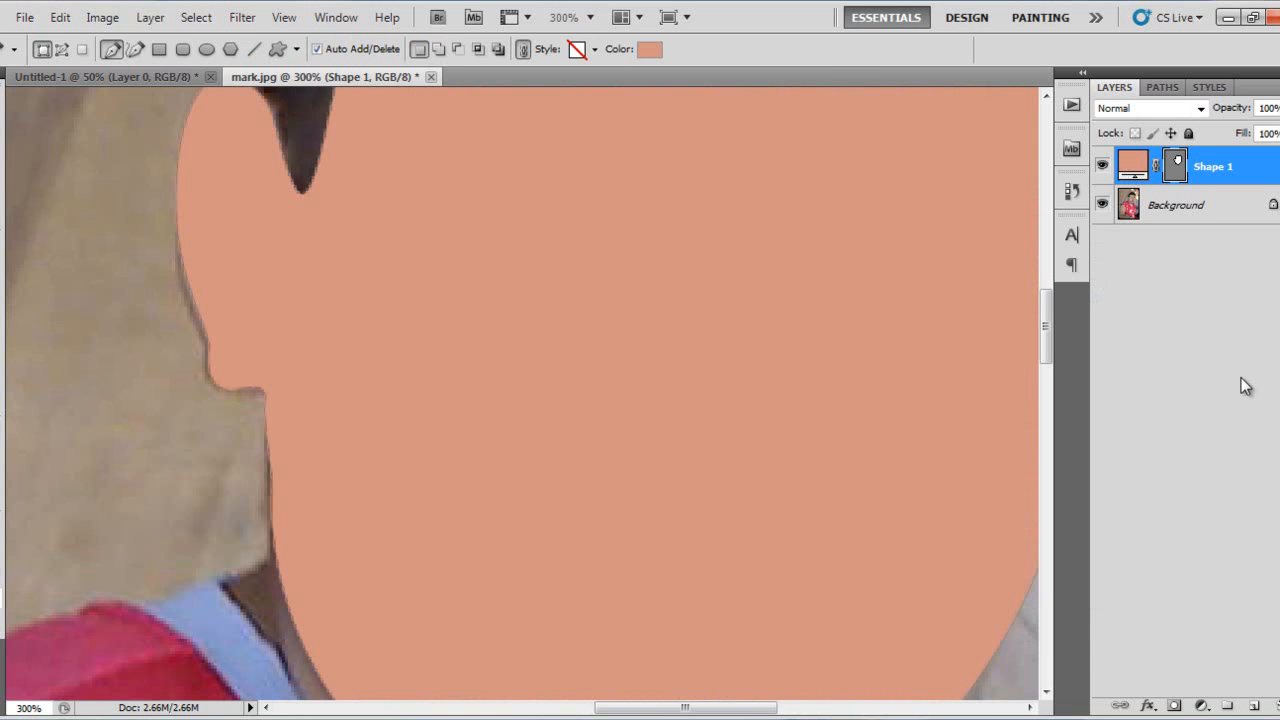
# - Examine the filled face shape against the whole portrait and up close around the neck and face
pyautogui.click(1242, 384)
pyautogui.press('v')
pyautogui.hotkey('ctrl', '0')
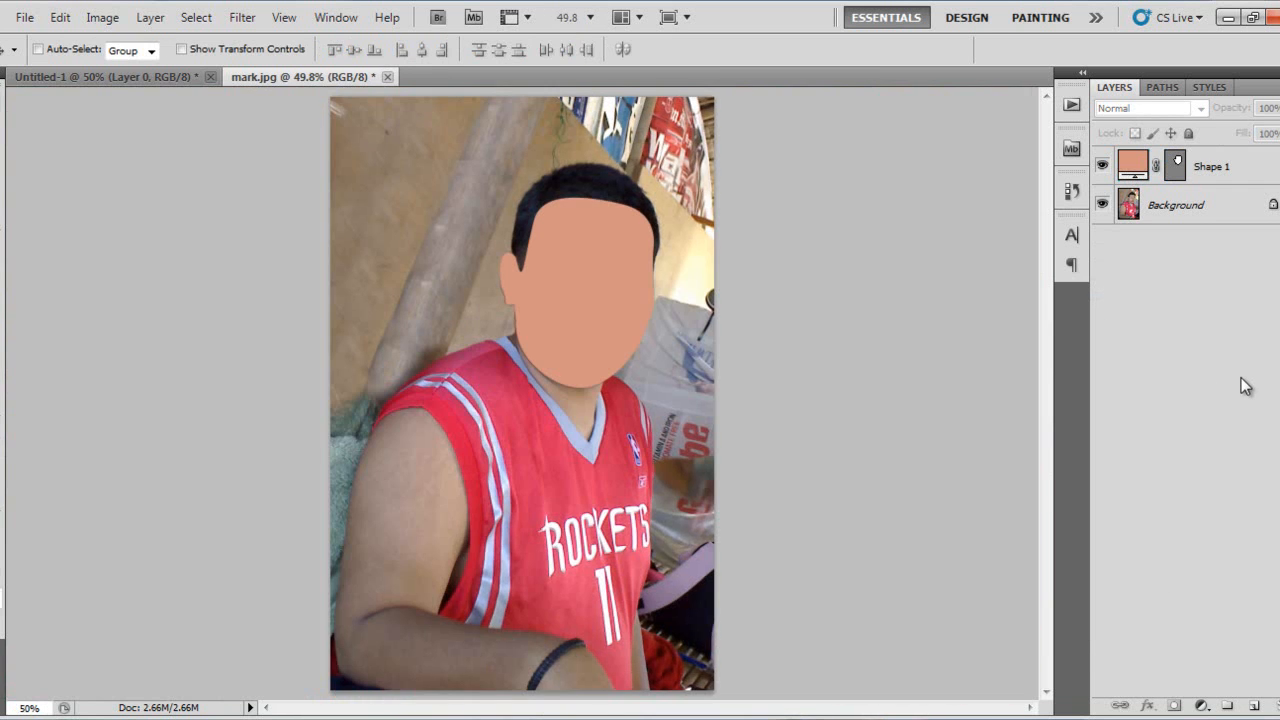
pyautogui.hotkey('ctrl', '+')
pyautogui.hotkey('ctrl', '+')
pyautogui.hotkey('ctrl', '+')
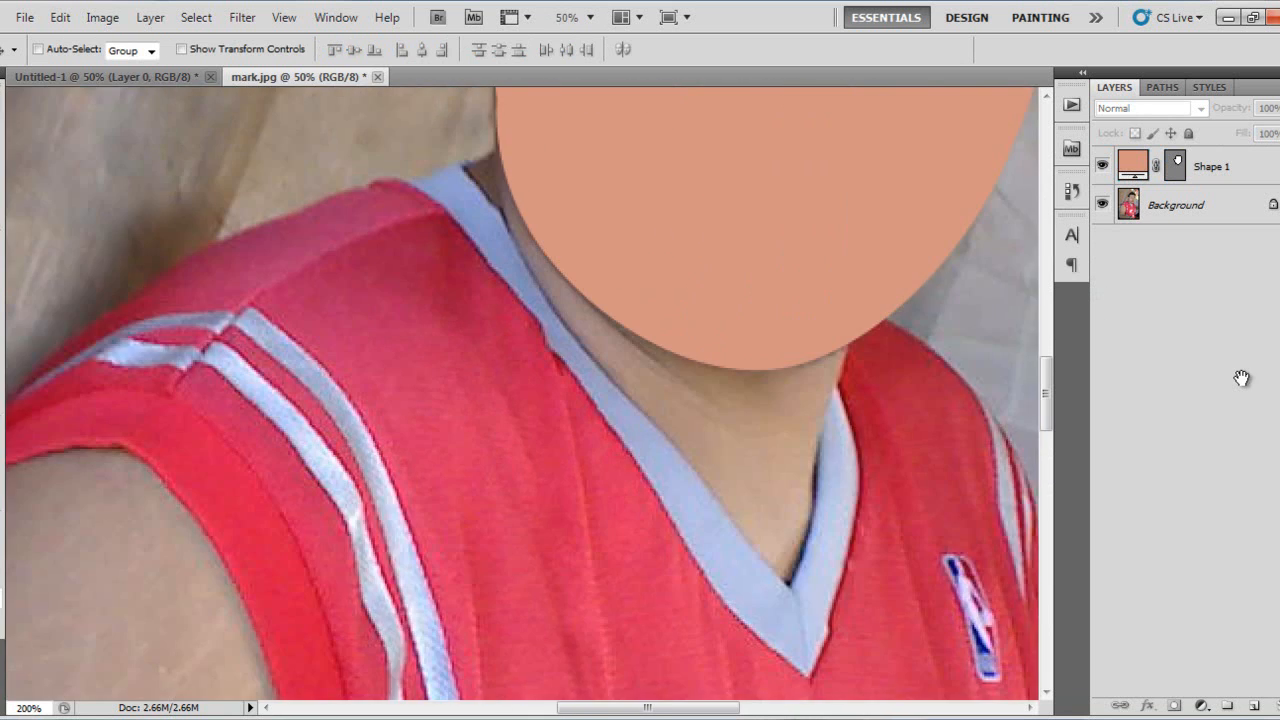
pyautogui.hotkey('ctrl', '+')
pyautogui.hotkey('ctrl', '+')
pyautogui.moveTo(752, 429); pyautogui.dragTo(780, 489)
pyautogui.moveTo(738, 533); pyautogui.dragTo(674, 597)
# - Convert the Background to a regular layer named Layer 0, duplicate it, and place the copy above the face shape
pyautogui.click(1246, 171)
pyautogui.press('p')
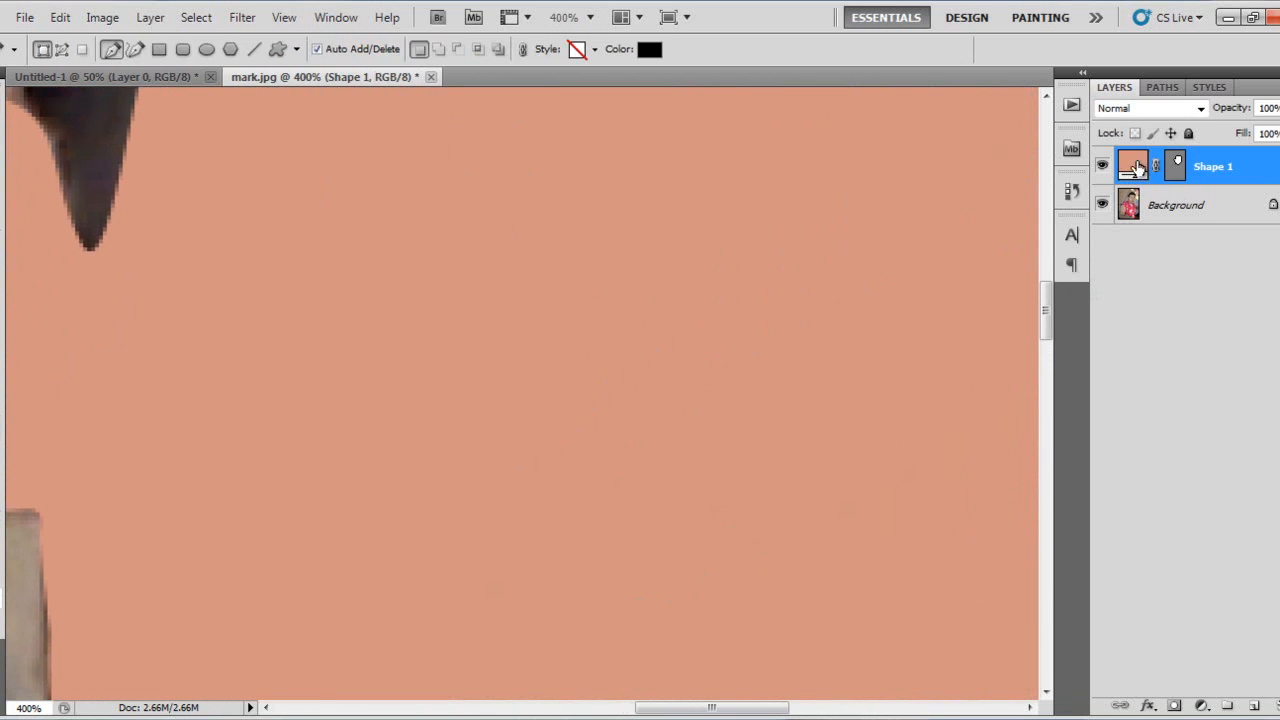
pyautogui.doubleClick(1216, 207)
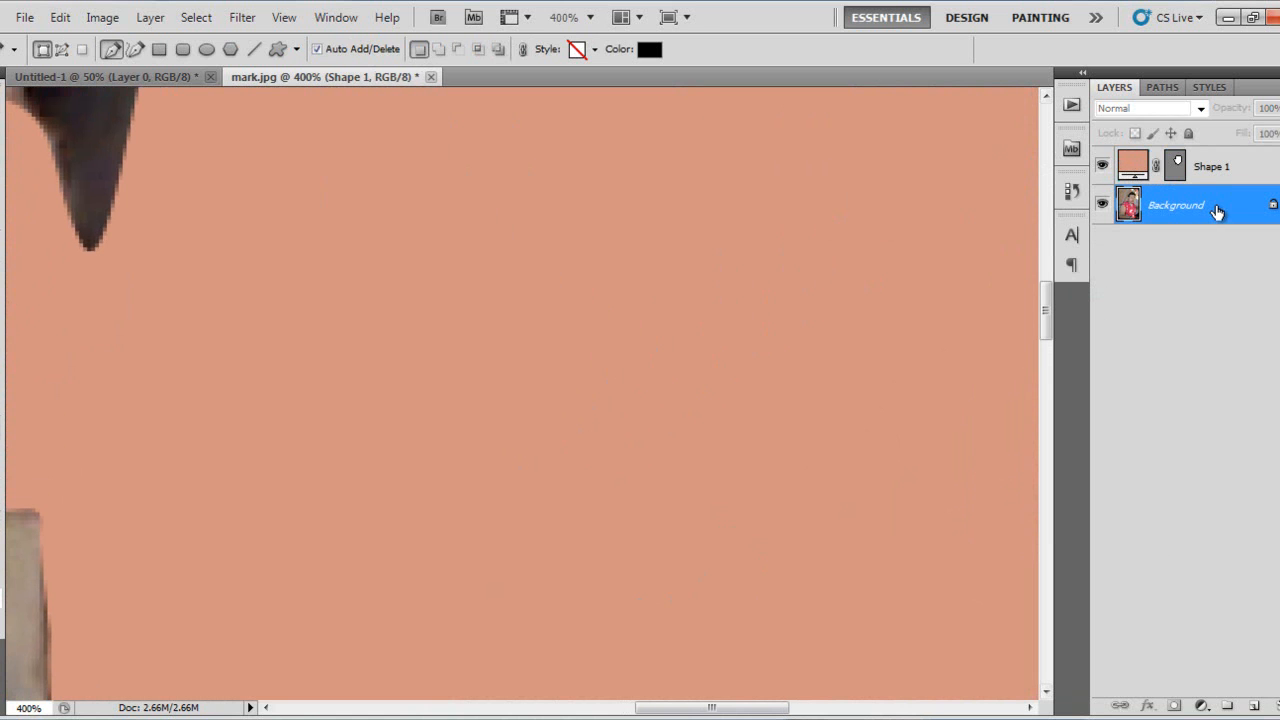
pyautogui.press('Return')
pyautogui.hotkey('ctrl', 'j')
pyautogui.moveTo(1214, 214); pyautogui.dragTo(1214, 160)
# - On a new shape layer directly above the face shape, trace the eye nearest the visible ear as a closed black shape
pyautogui.moveTo(737, 272); pyautogui.dragTo(754, 294)
pyautogui.moveTo(471, 299); pyautogui.dragTo(548, 303)
pyautogui.moveTo(400, 320); pyautogui.dragTo(623, 337)
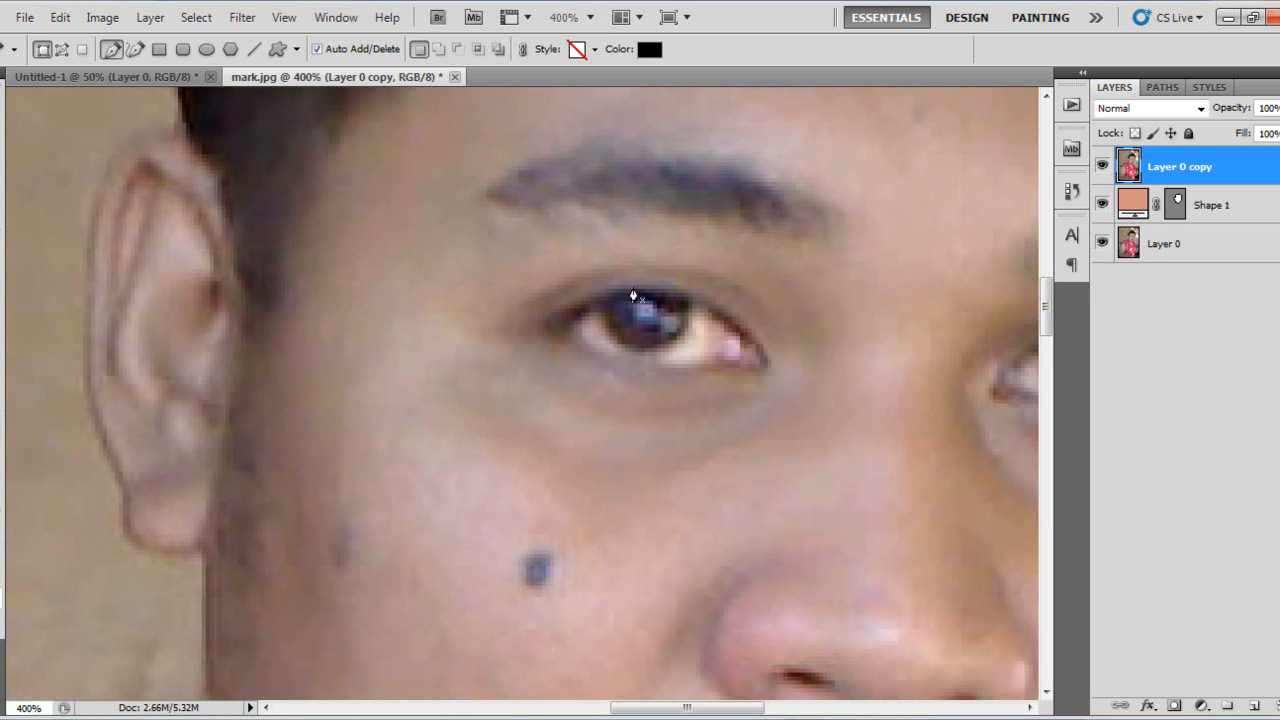
pyautogui.click(1260, 206)
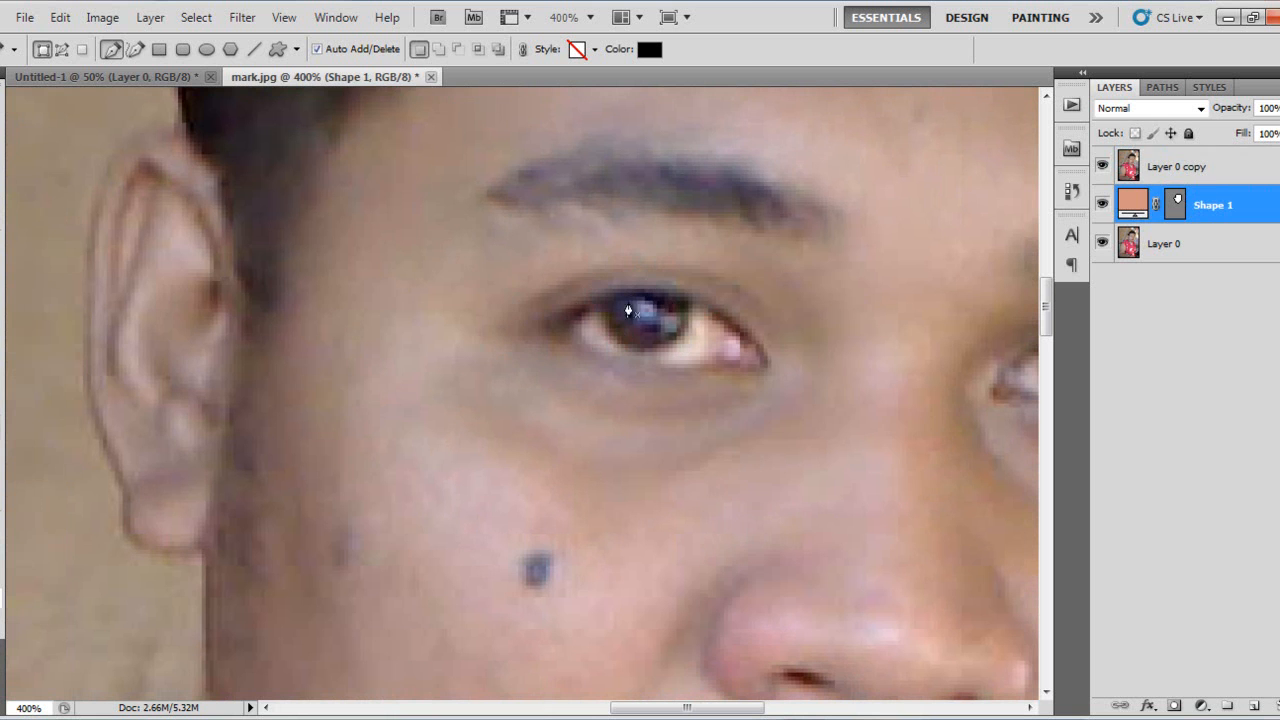
pyautogui.click(523, 328)
pyautogui.moveTo(591, 294); pyautogui.dragTo(648, 271)
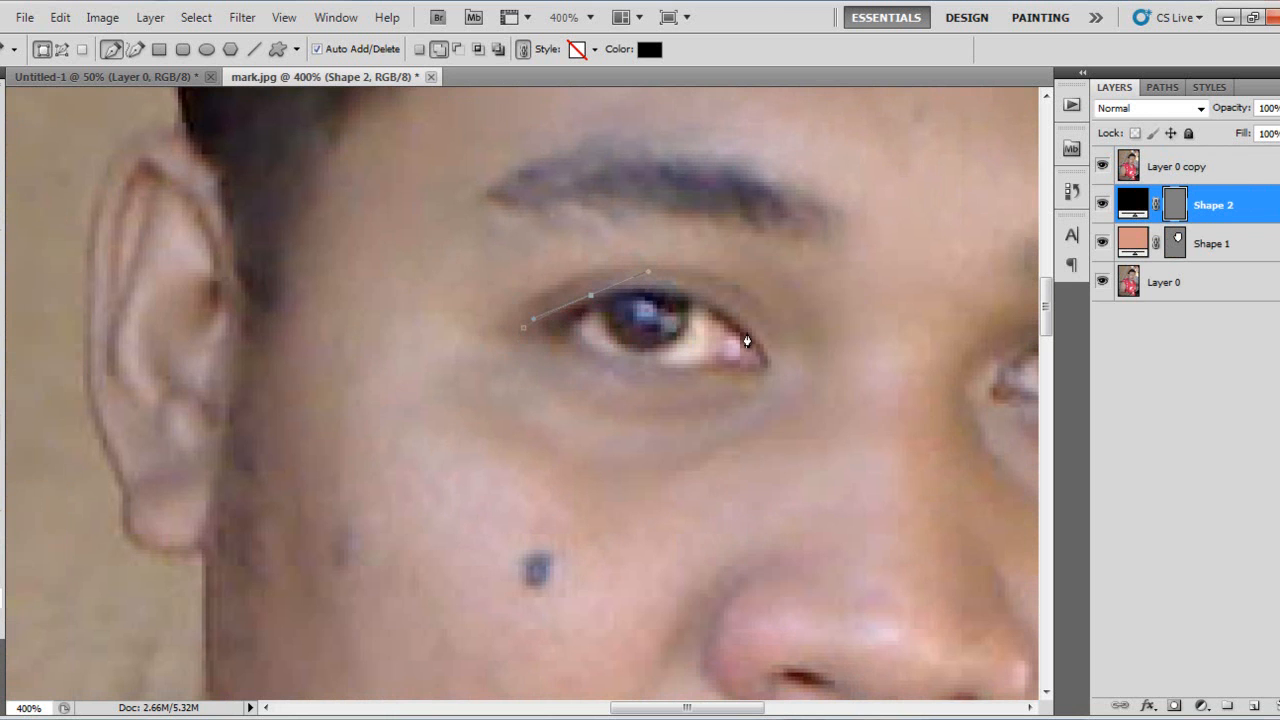
pyautogui.moveTo(741, 326); pyautogui.dragTo(685, 303)
pyautogui.click(673, 367)
pyautogui.moveTo(586, 318); pyautogui.dragTo(563, 346)
pyautogui.click(523, 328)
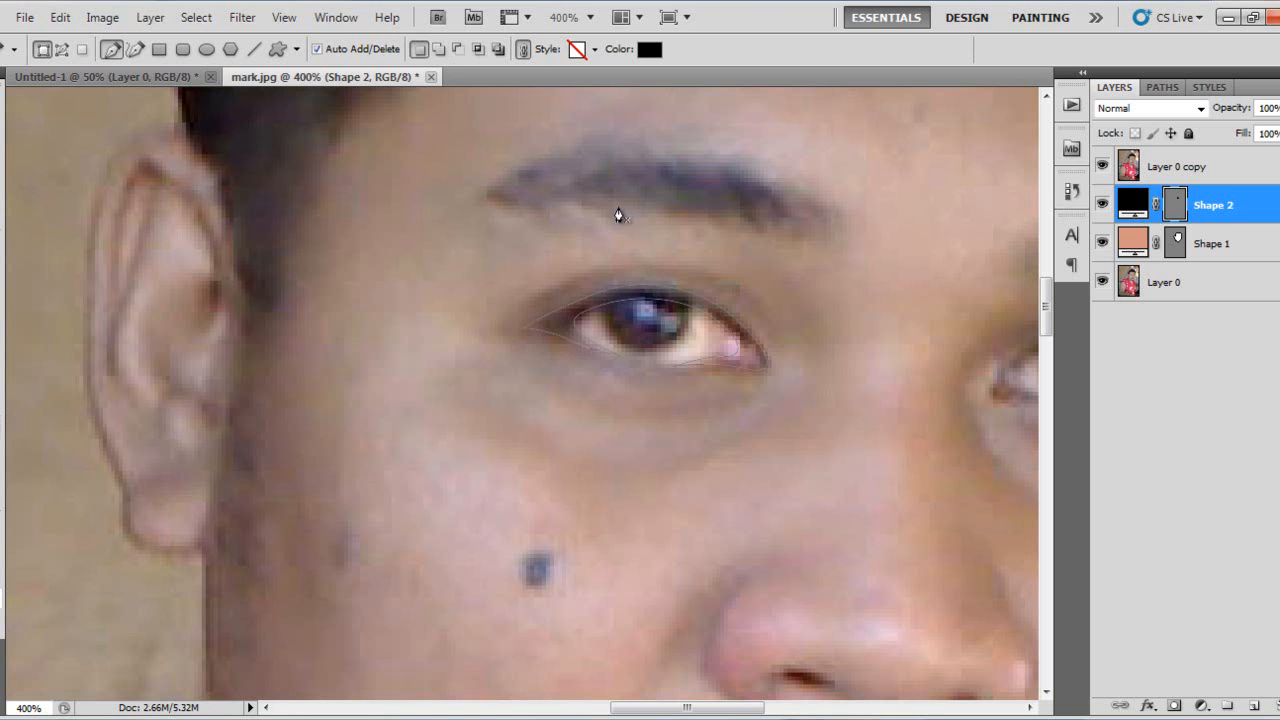
# - Add a thin lower eyelid line to the eye's black shape layer, closing it between the two eye corners
pyautogui.click(436, 53)
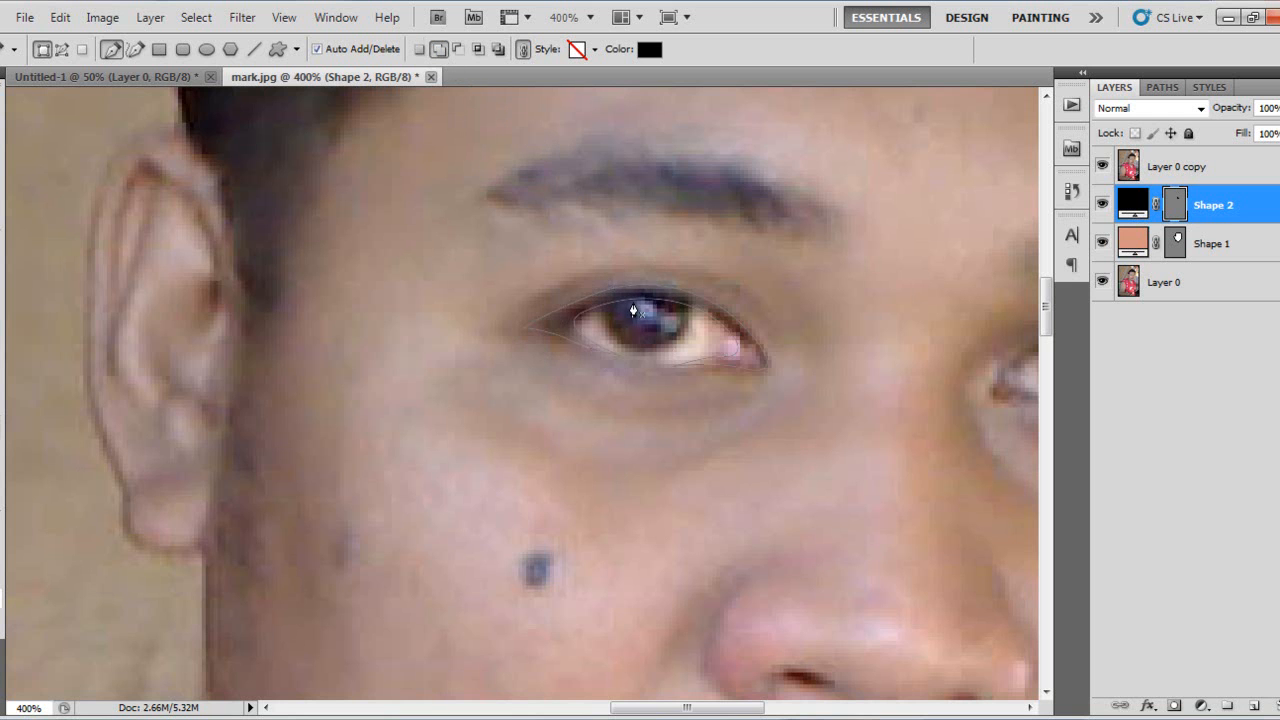
pyautogui.click(576, 332)
pyautogui.moveTo(778, 340); pyautogui.dragTo(812, 355)
pyautogui.click(718, 361)
pyautogui.click(708, 367)
pyautogui.moveTo(538, 323); pyautogui.dragTo(550, 327)
pyautogui.click(576, 334)
# - Trace the round iris and the thin upper eyelid crease as additional areas of the same black shape
pyautogui.moveTo(690, 303); pyautogui.dragTo(665, 288)
pyautogui.click(616, 296)
pyautogui.click(738, 292)
pyautogui.moveTo(558, 295); pyautogui.dragTo(528, 303)
pyautogui.moveTo(738, 291); pyautogui.dragTo(831, 336)
# - Trace a slim closed lash stroke along the lower lid from the outer corner of the eye
pyautogui.click(522, 341)
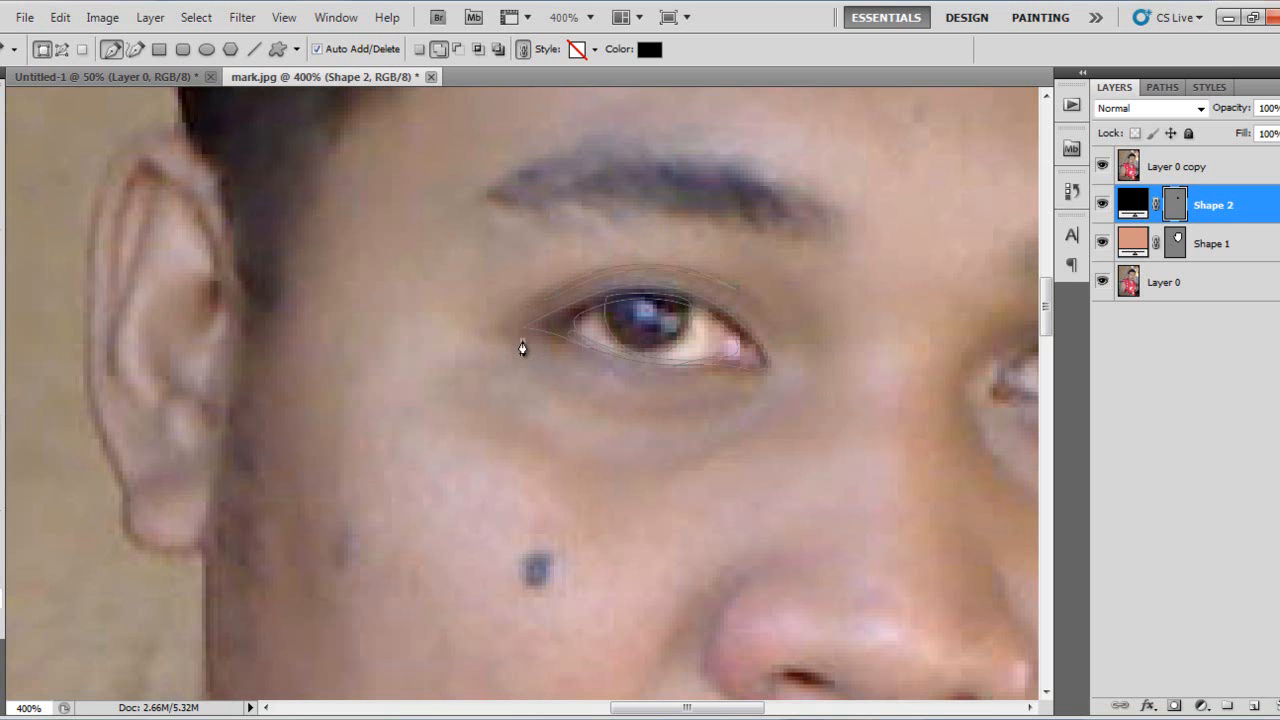
pyautogui.moveTo(672, 375); pyautogui.dragTo(677, 375)
pyautogui.keyDown('alt'); pyautogui.click(610, 353); pyautogui.keyUp('alt')
pyautogui.moveTo(522, 341); pyautogui.dragTo(501, 355)
# - Hide the Layer 0 copy photo and compare the drawn eye on the face shape with the original portrait
pyautogui.click(1102, 166)
pyautogui.click(1140, 367)
pyautogui.press('v')
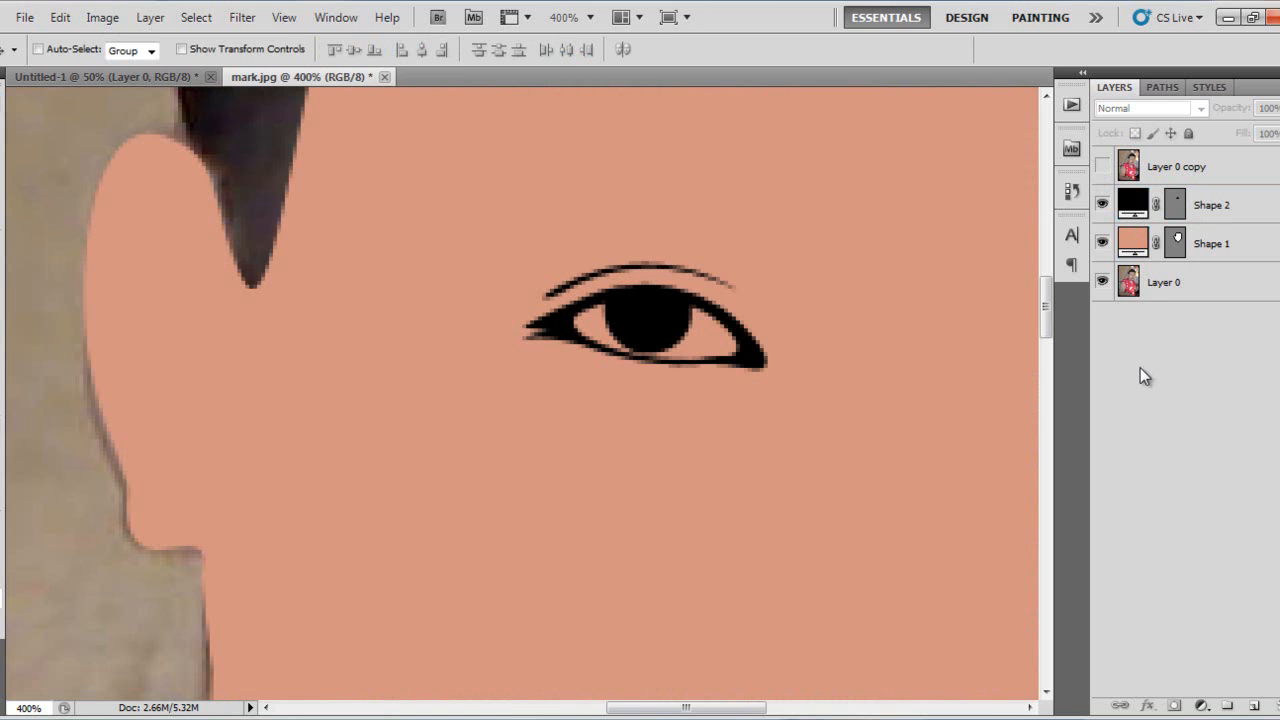
pyautogui.hotkey('ctrl', '-')
pyautogui.hotkey('ctrl', '-')
pyautogui.hotkey('ctrl', '-')
pyautogui.hotkey('ctrl', '-')
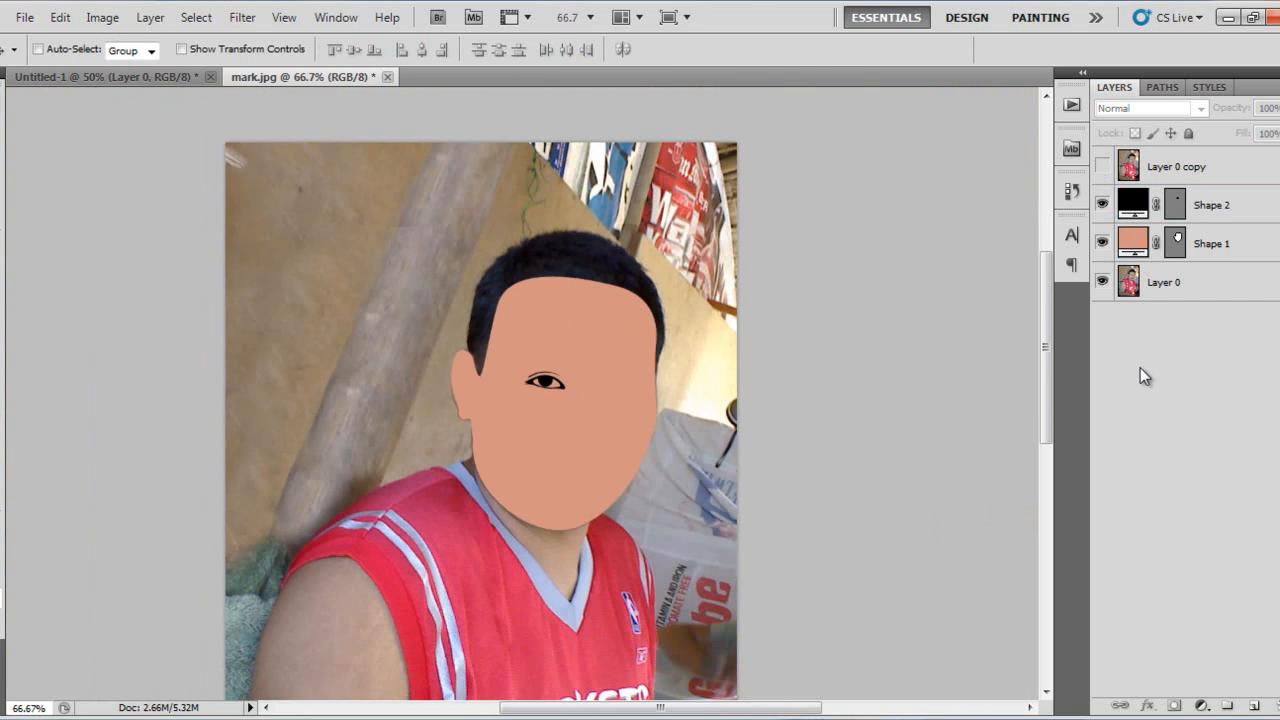
pyautogui.click(1120, 166)
pyautogui.click(1102, 166)
pyautogui.click(1102, 166)
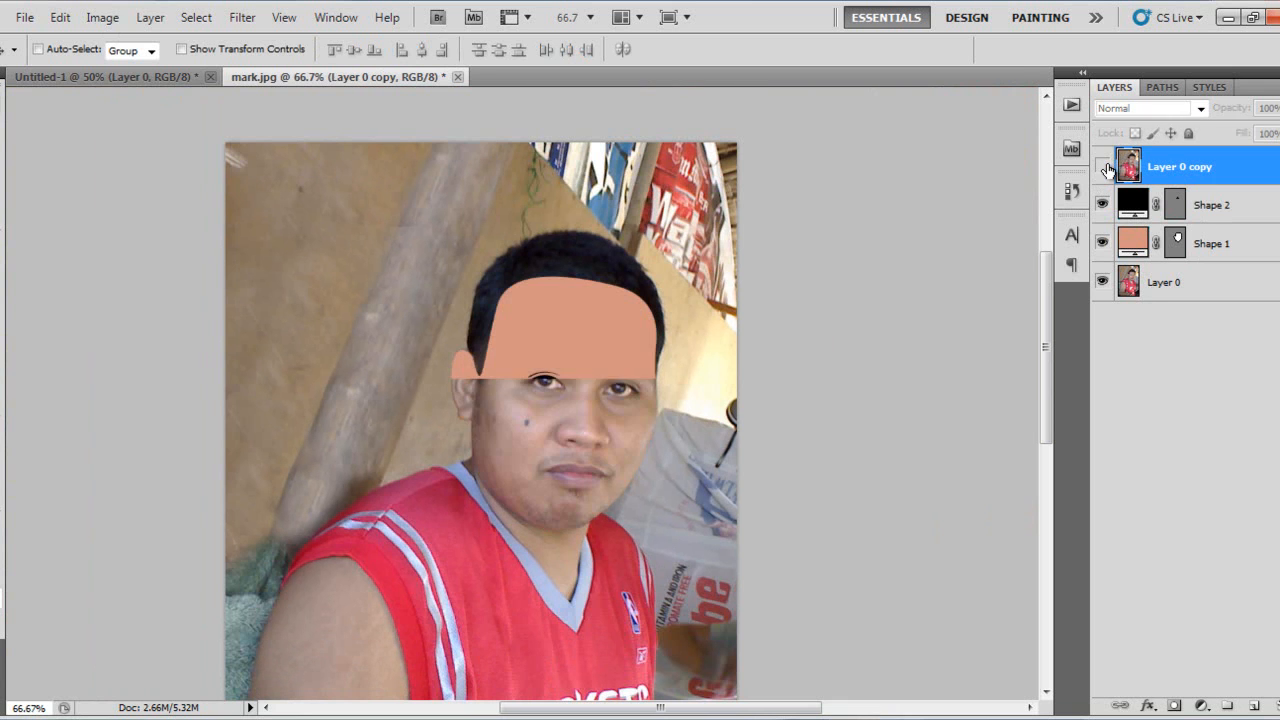
# - On a new shape layer between Shape 1 and Shape 2, draw a closed Pen shape covering the eye opening
pyautogui.hotkey('ctrl', '+')
pyautogui.hotkey('ctrl', '+')
pyautogui.hotkey('ctrl', '+')
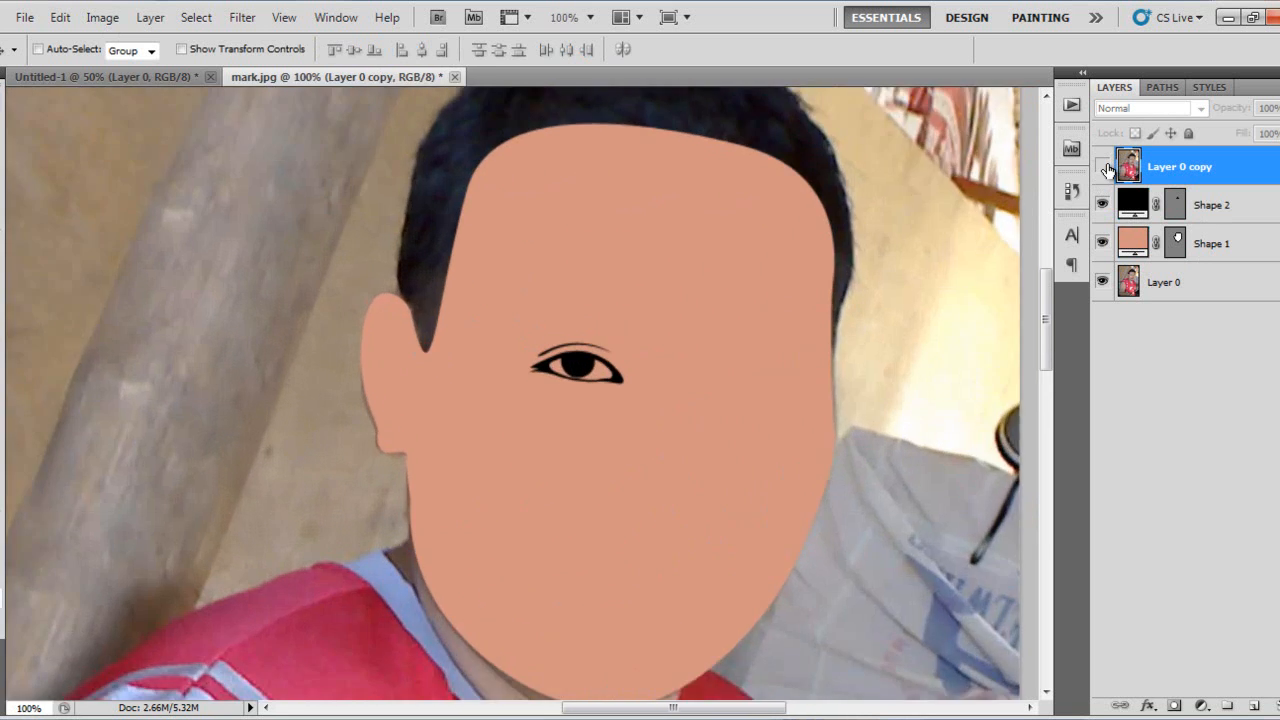
pyautogui.press('p')
pyautogui.moveTo(856, 252)
pyautogui.mouseDown()
pyautogui.moveTo(506, 454)
pyautogui.moveTo(500, 574)
pyautogui.moveTo(689, 371)
pyautogui.moveTo(711, 285)
pyautogui.moveTo(857, 274)
pyautogui.mouseUp()
pyautogui.click(1193, 240)
pyautogui.hotkey('ctrl', '+')
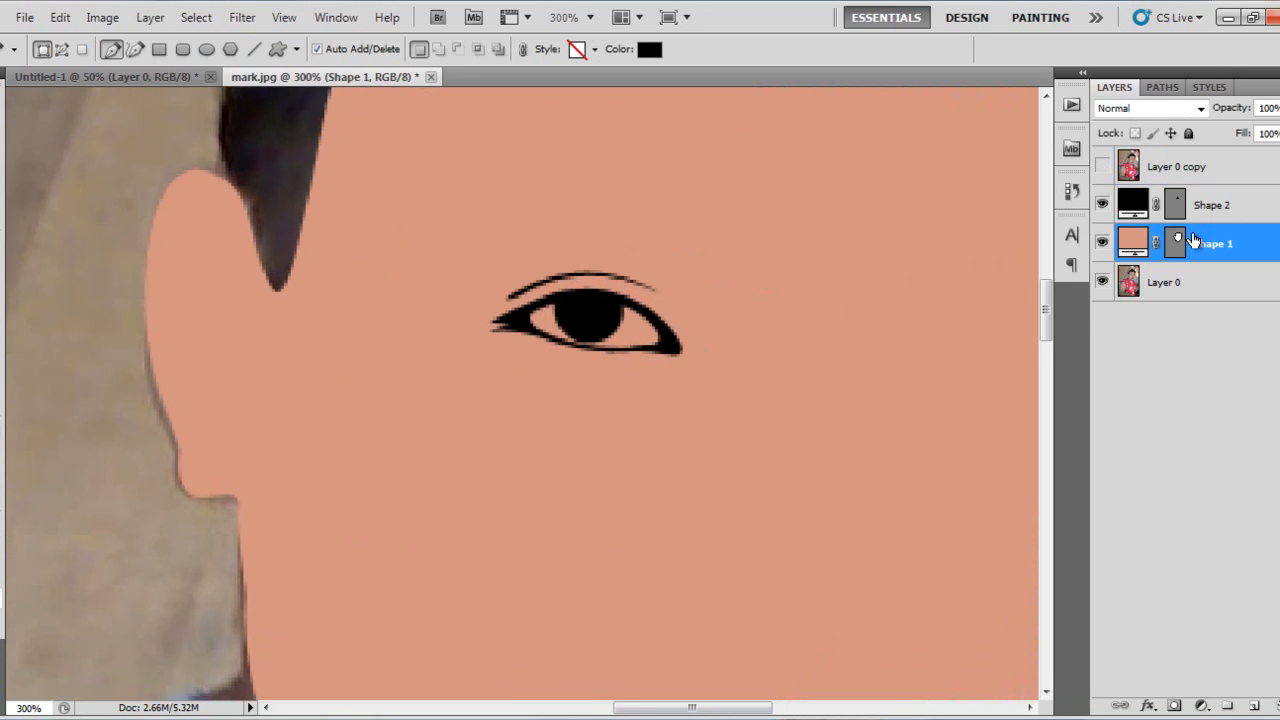
pyautogui.click(711, 327)
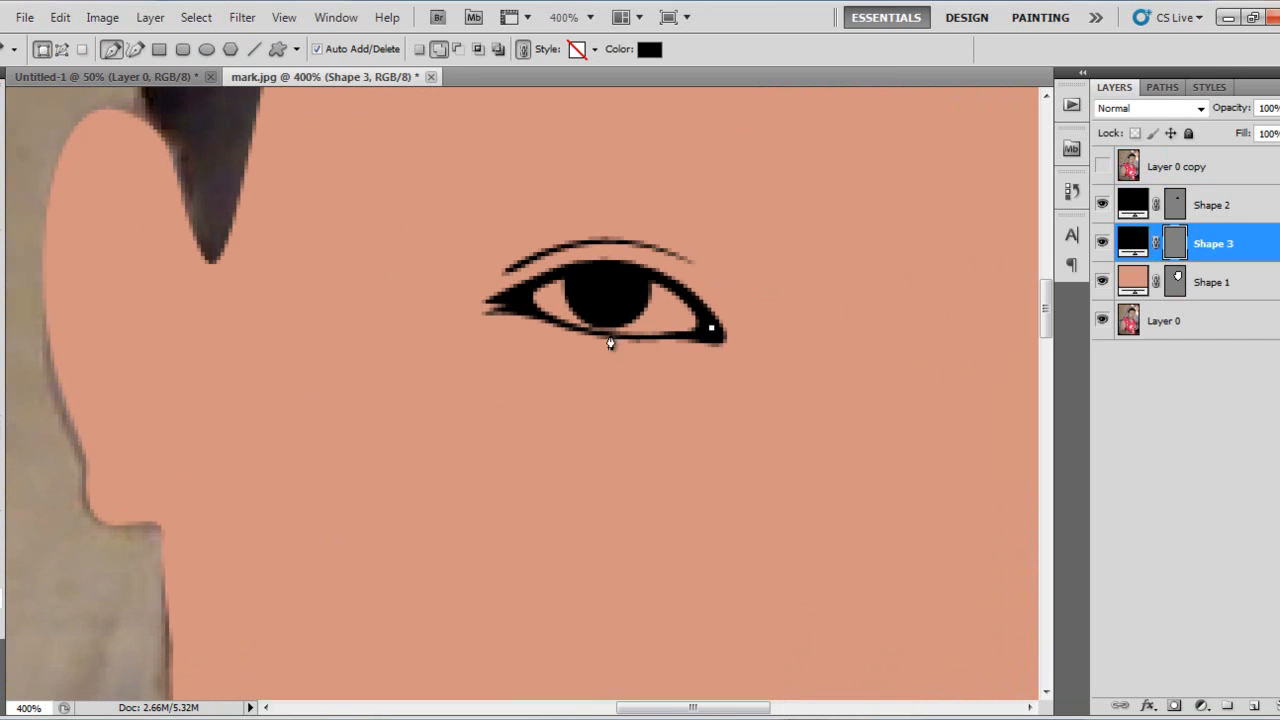
pyautogui.moveTo(585, 332); pyautogui.dragTo(547, 273)
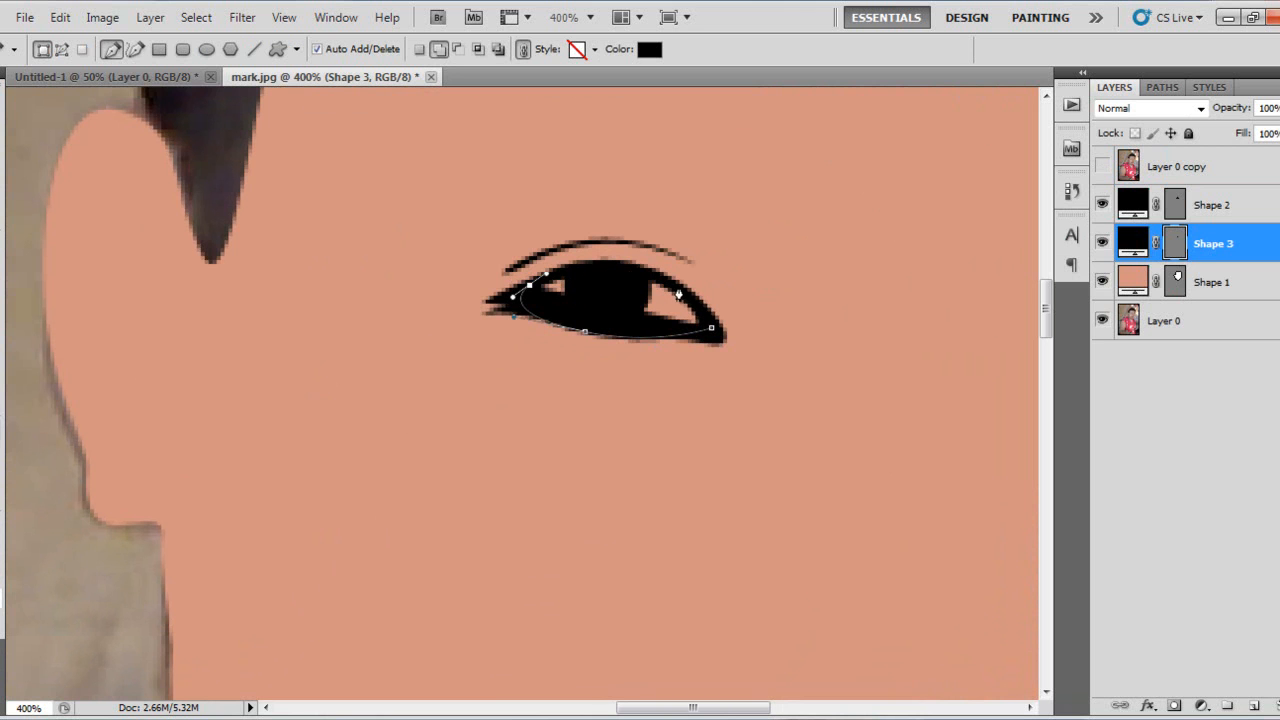
pyautogui.moveTo(711, 327); pyautogui.dragTo(709, 329)
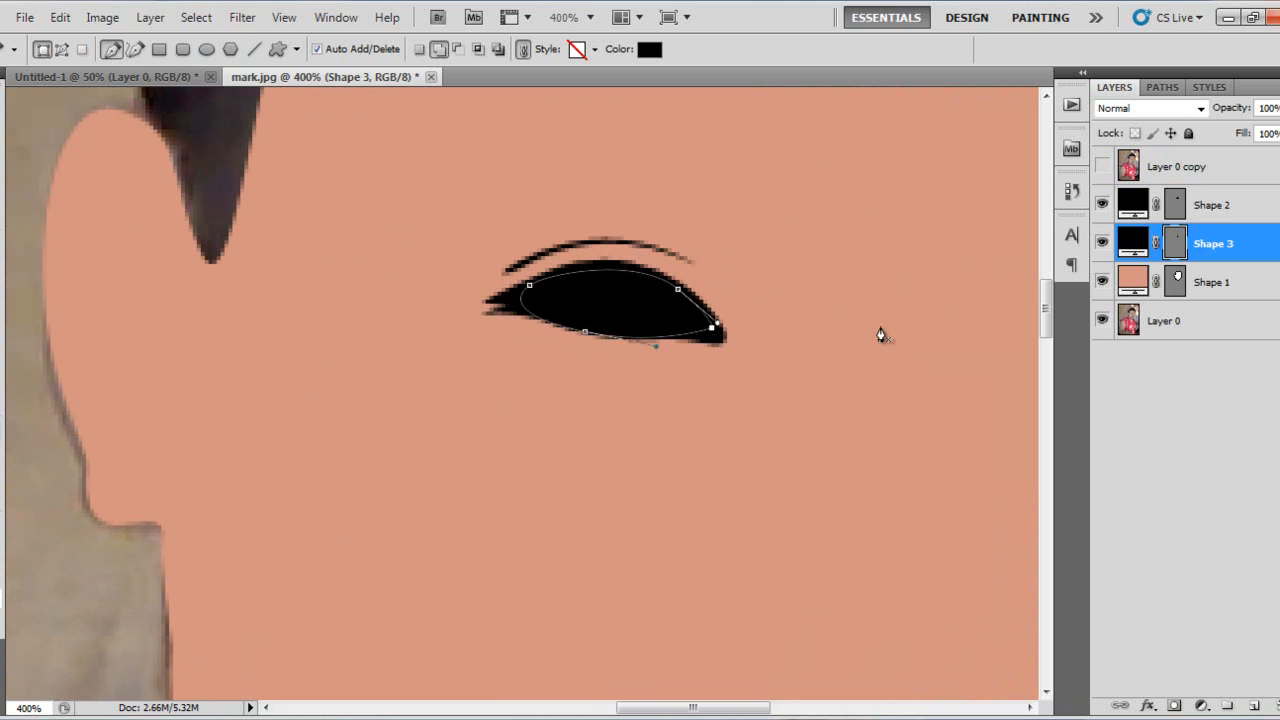
# - Recolor the eye opening shape to a light gray with 0% saturation and 84% brightness, and check it against the whole face
pyautogui.doubleClick(1134, 243)
pyautogui.click(624, 353)
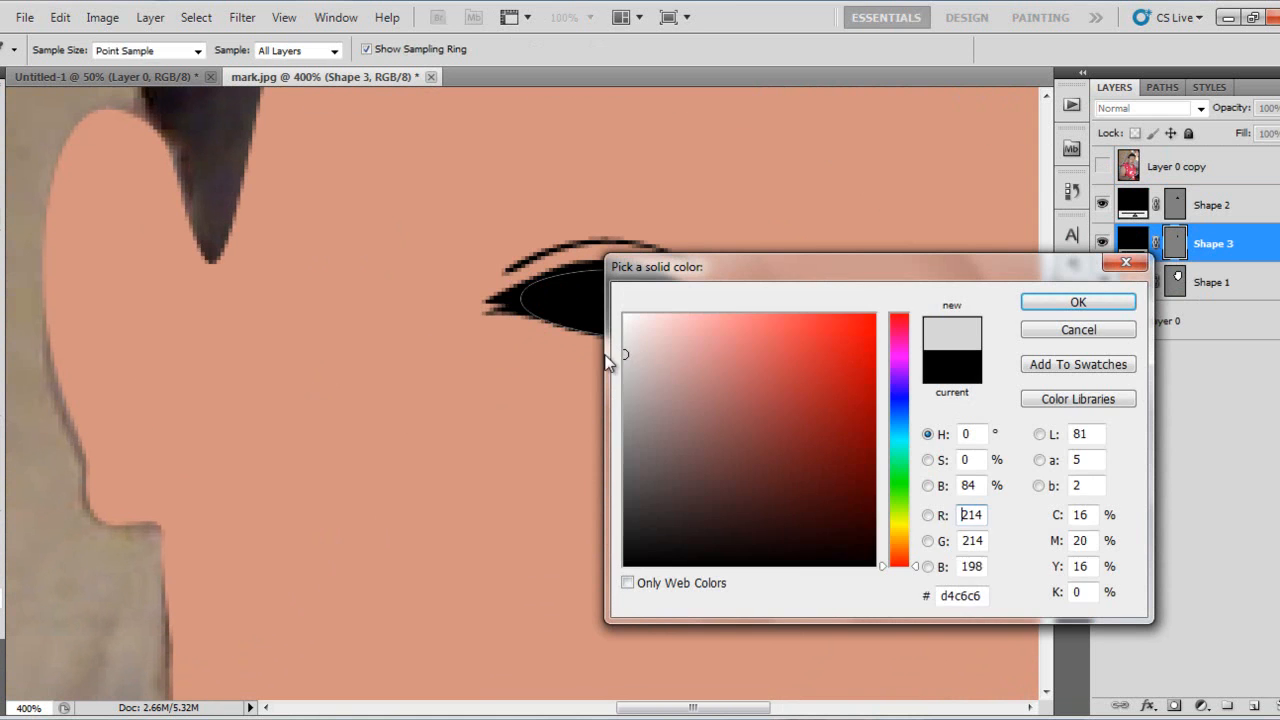
pyautogui.click(1078, 302)
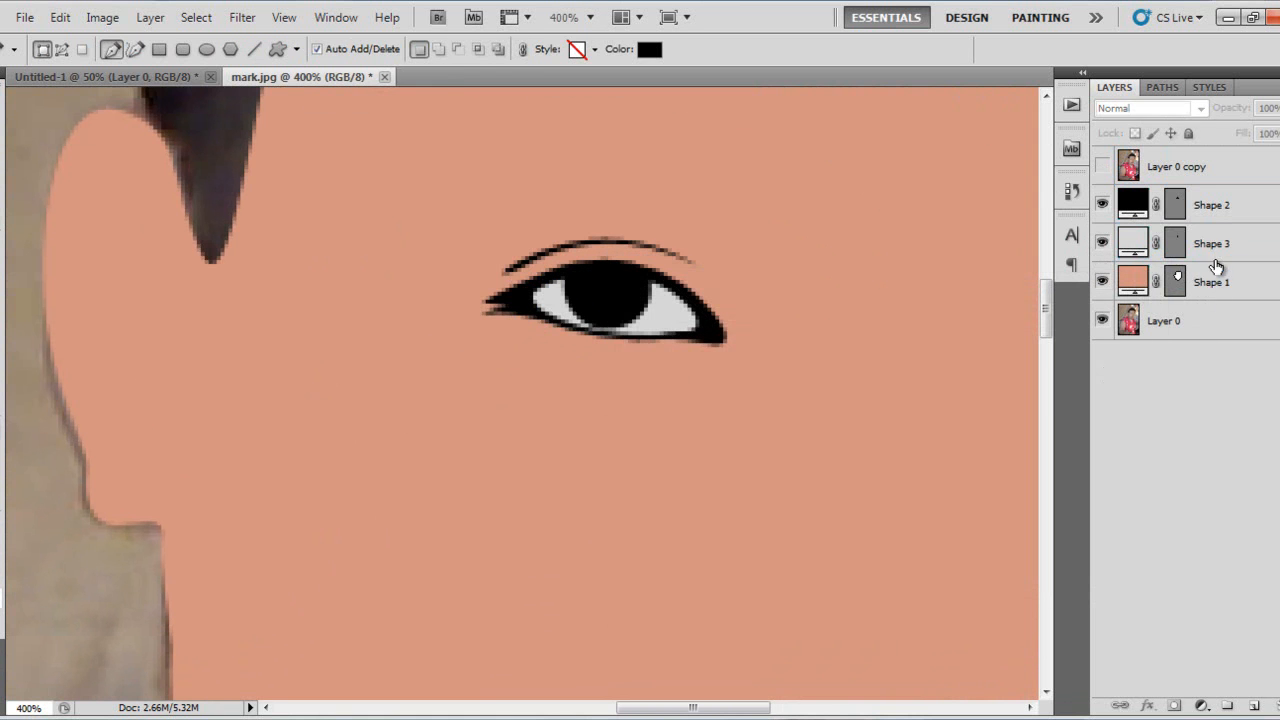
pyautogui.moveTo(784, 443); pyautogui.dragTo(803, 537)
pyautogui.press('v')
pyautogui.hotkey('ctrl', '-')
pyautogui.hotkey('ctrl', '-')
pyautogui.hotkey('ctrl', '-')
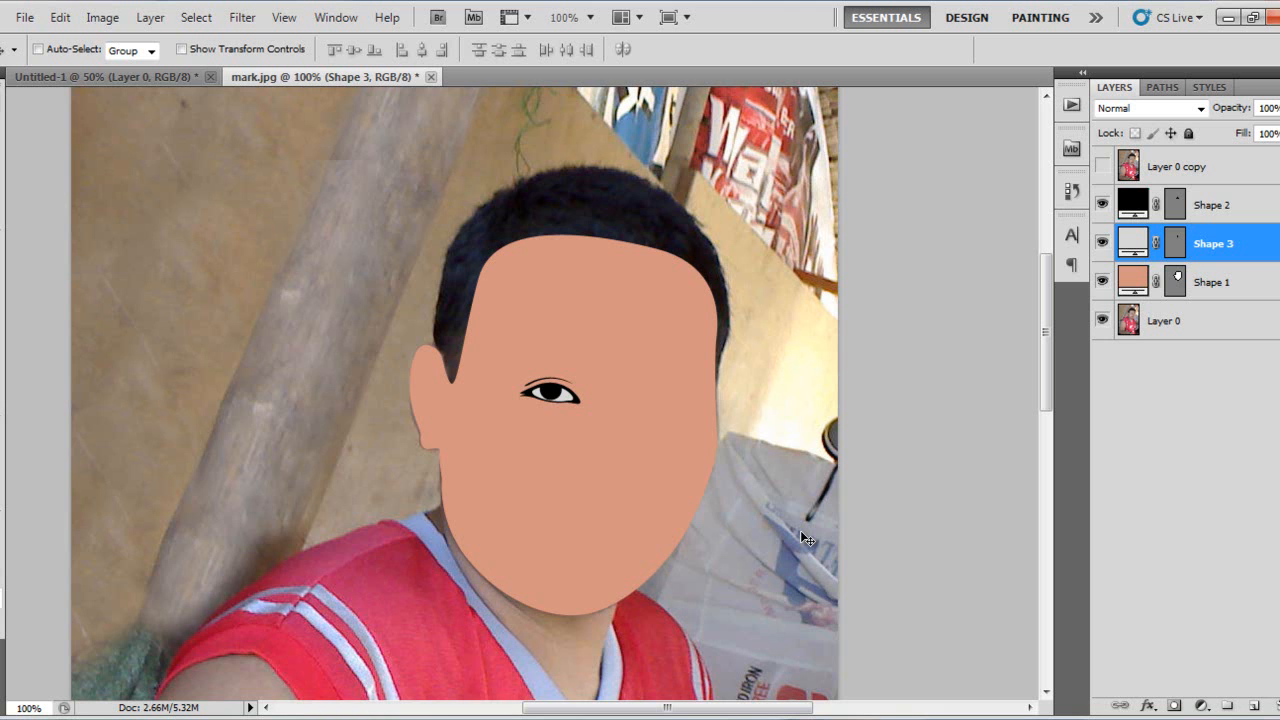
# - Switch to the Untitled-1 document and activate the Pen tool
pyautogui.click(185, 76)
pyautogui.press('p')
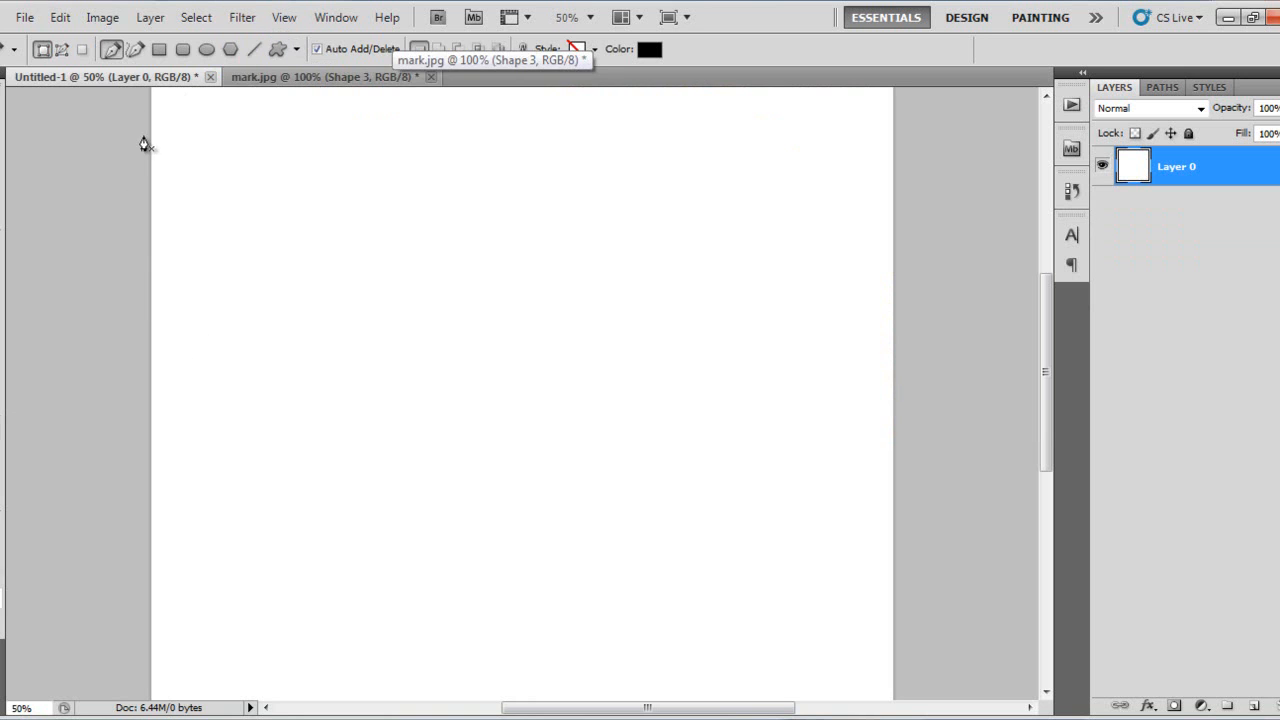
pyautogui.click(373, 184)
pyautogui.moveTo(392, 481); pyautogui.dragTo(520, 573)
pyautogui.moveTo(267, 401); pyautogui.dragTo(494, 551)
pyautogui.moveTo(736, 308); pyautogui.dragTo(730, 90)
pyautogui.click(374, 187)
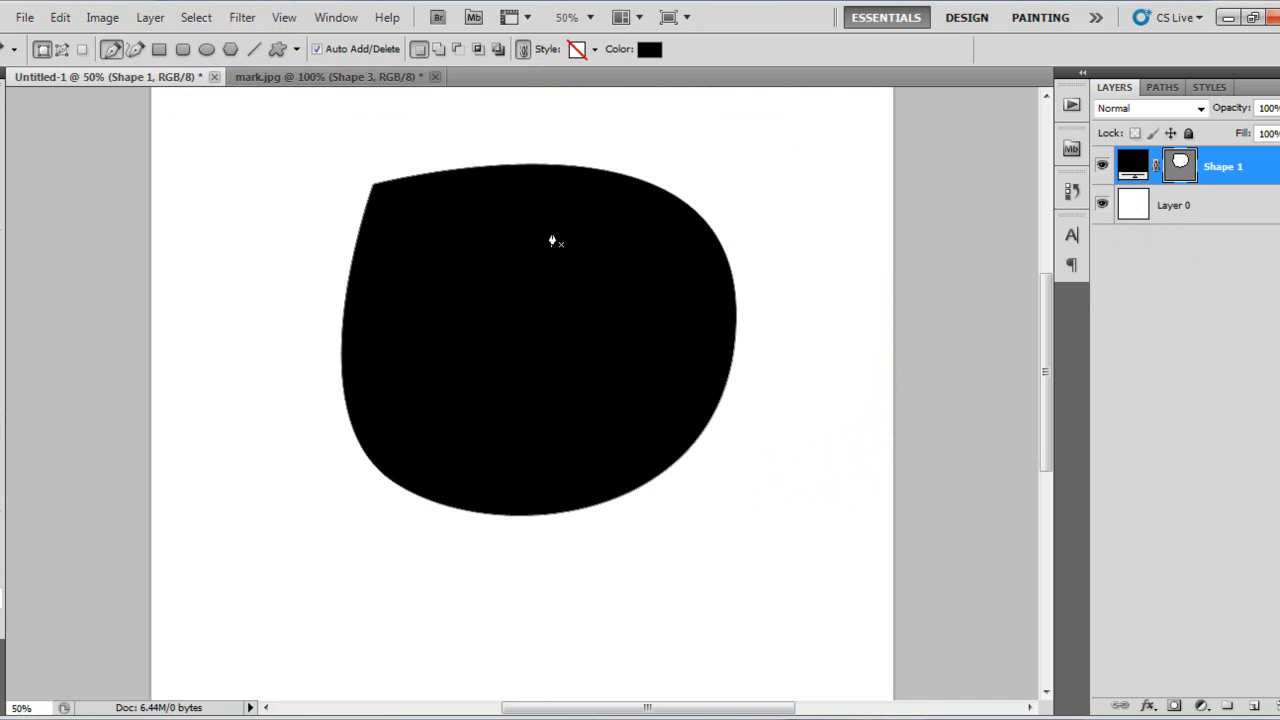
pyautogui.press('Delete')
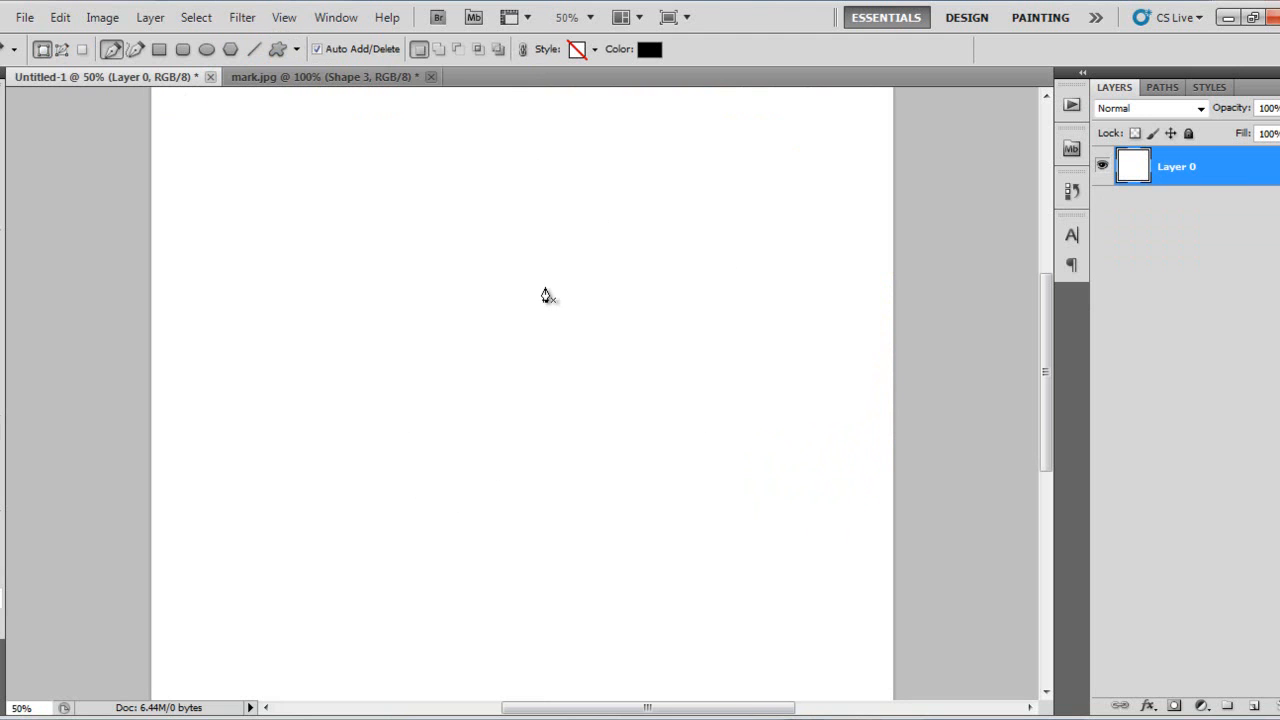
# - Draw a closed black shape on the blank canvas with a straight top edge and a smoothly curved bottom, then deselect it
pyautogui.click(354, 169)
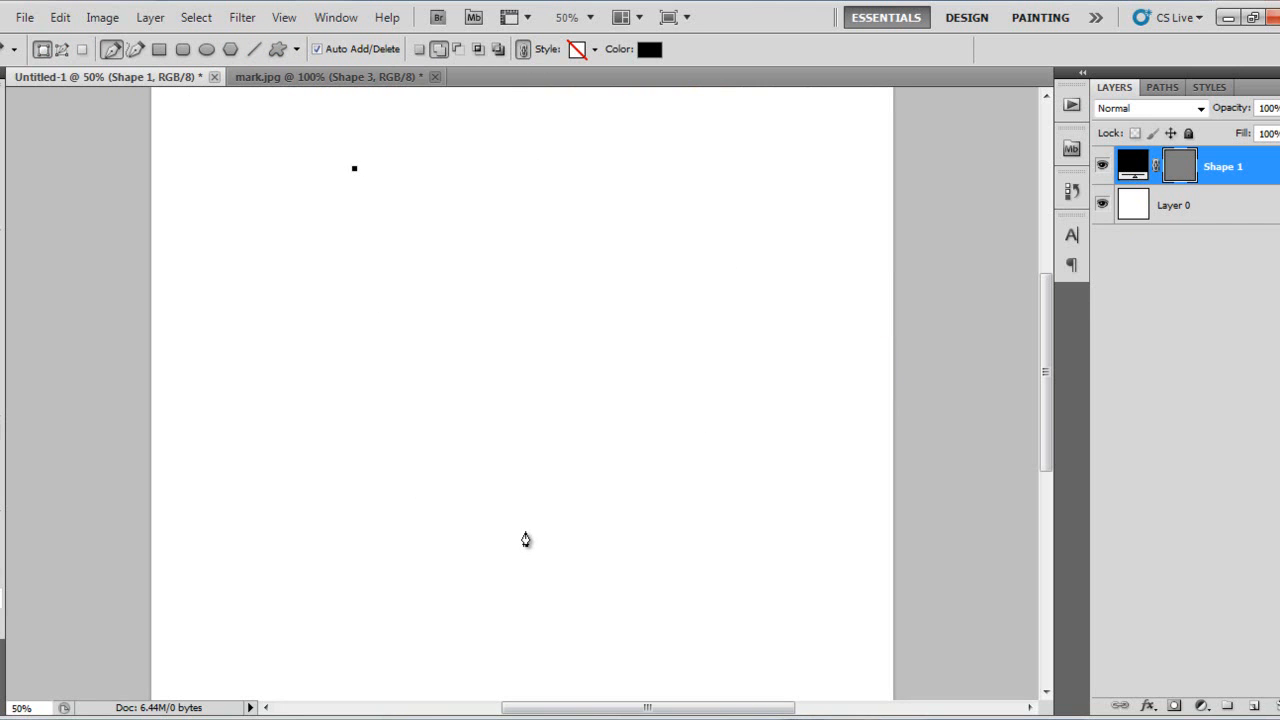
pyautogui.moveTo(526, 531); pyautogui.dragTo(736, 538)
pyautogui.hotkey('ctrl', 'z')
pyautogui.click(525, 527)
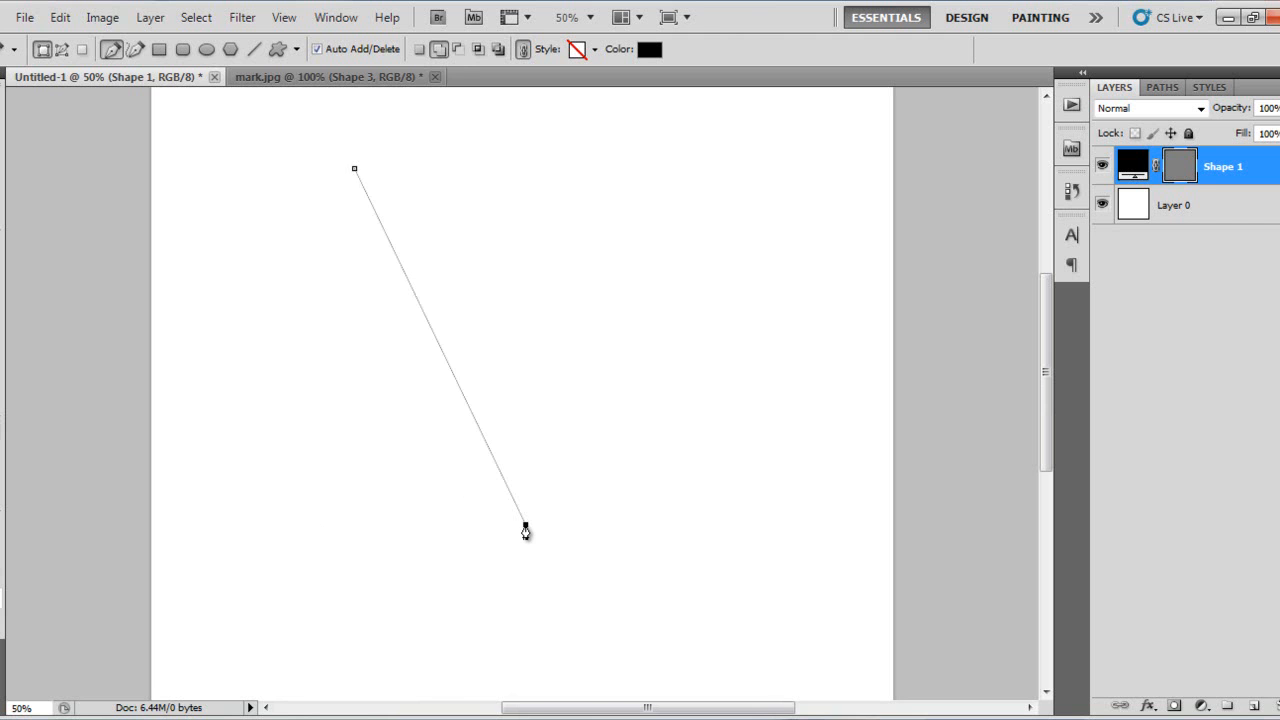
pyautogui.moveTo(525, 527); pyautogui.dragTo(883, 526)
pyautogui.moveTo(824, 665); pyautogui.dragTo(813, 546)
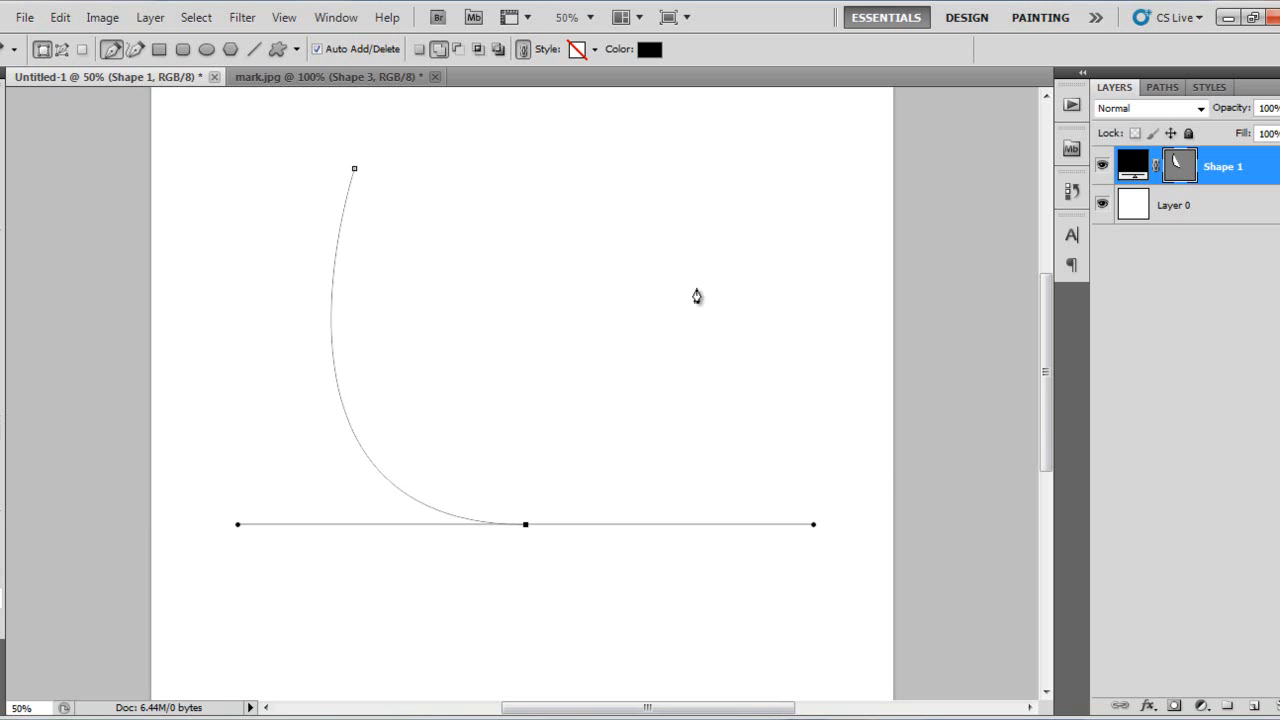
pyautogui.click(721, 174)
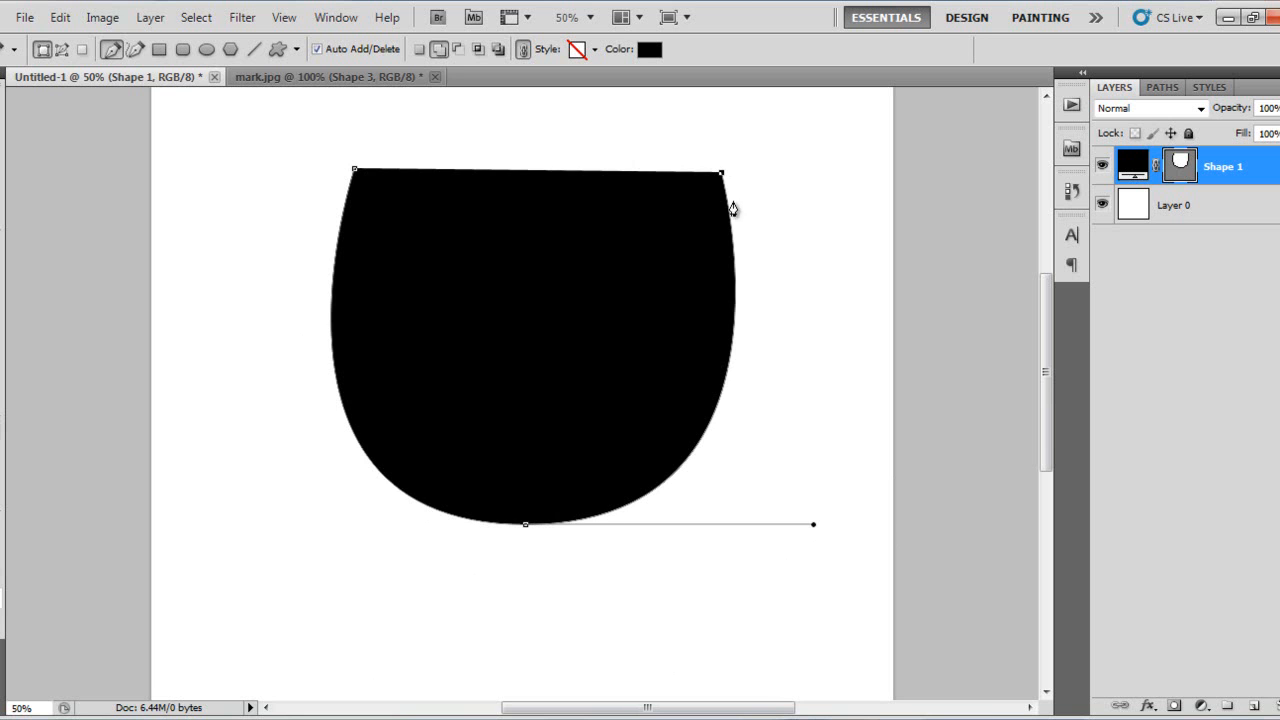
pyautogui.click(356, 172)
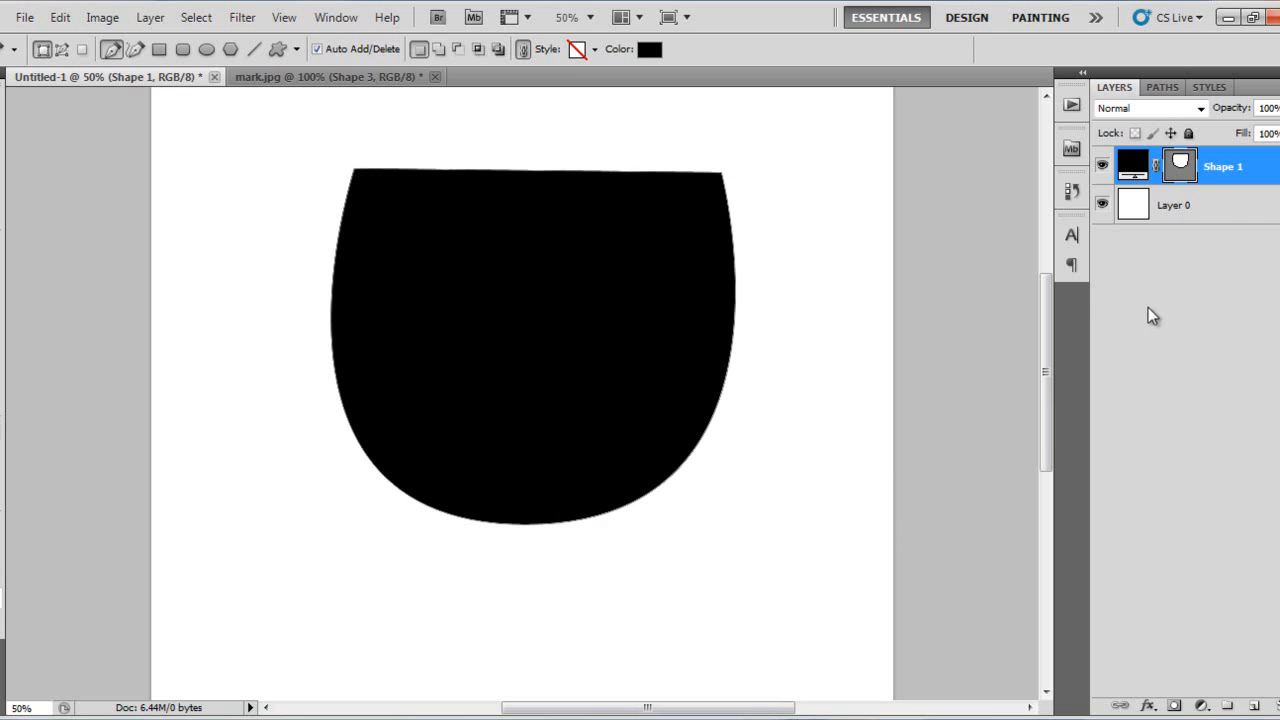
pyautogui.click(1204, 324)
pyautogui.press('v')
pyautogui.moveTo(589, 317); pyautogui.dragTo(590, 418)
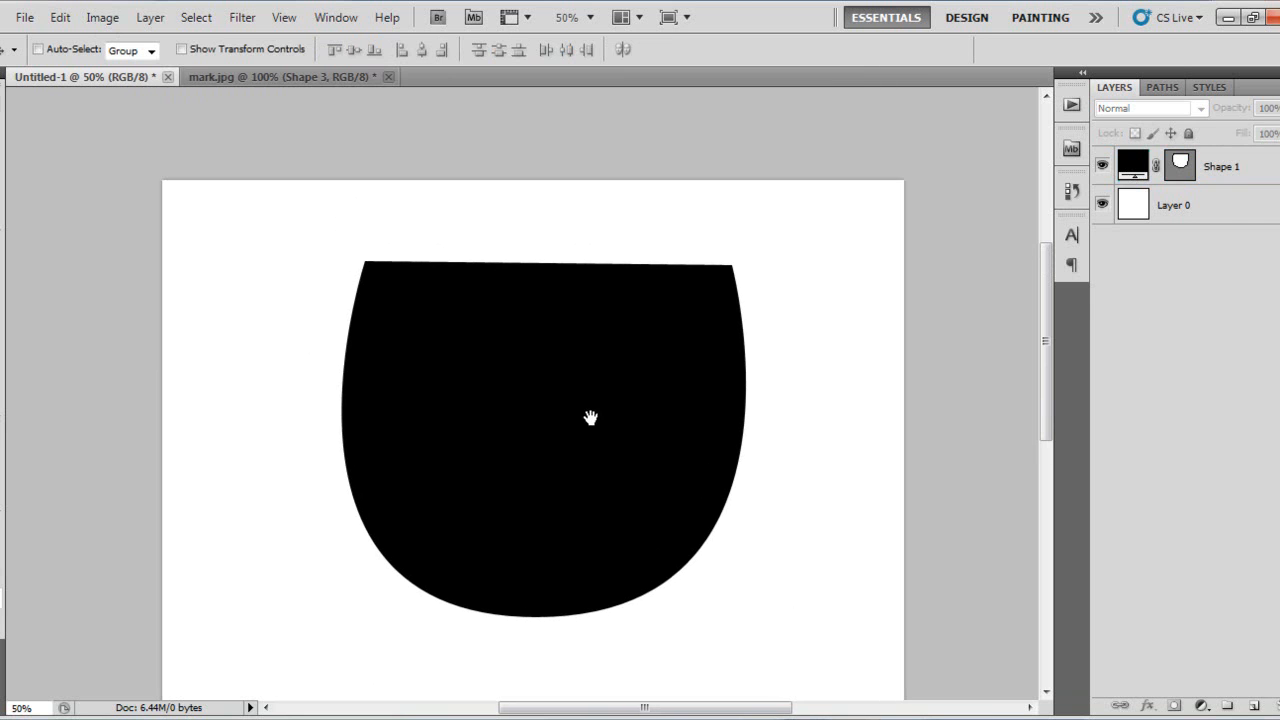